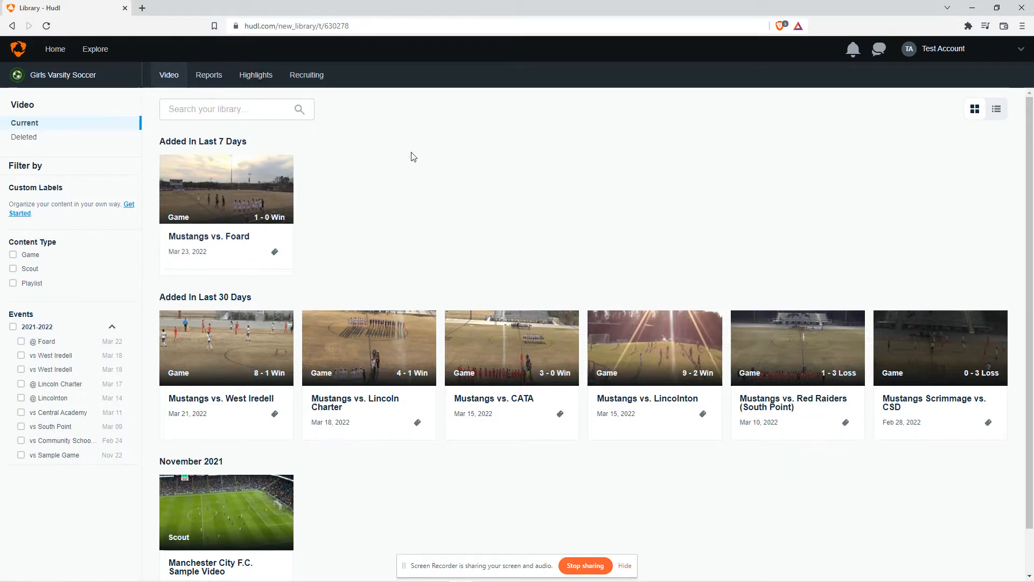
Open the team's highlights page and browse the game highlight reels
{"action": "left_click", "coordinate": [259, 80]}
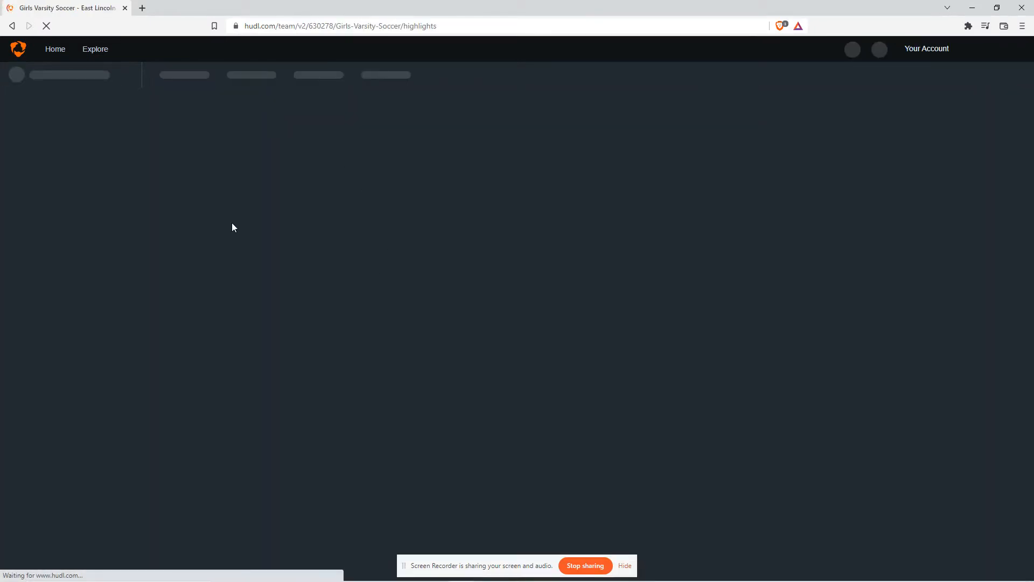
{"action": "scroll", "coordinate": [256, 228], "scroll_direction": "down", "scroll_amount": 2}
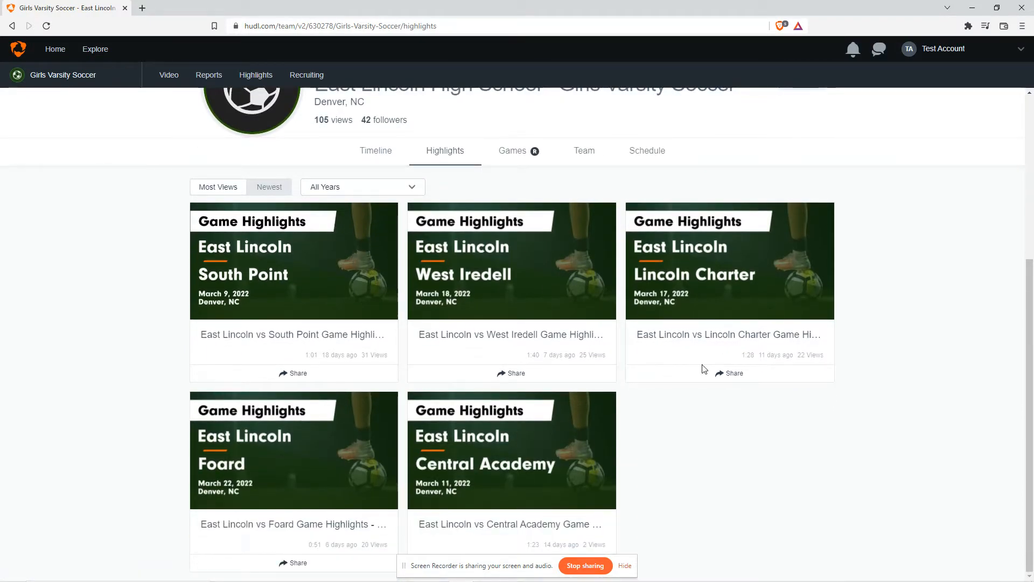
{"action": "scroll", "coordinate": [463, 303], "scroll_direction": "up", "scroll_amount": 4}
{"action": "scroll", "coordinate": [525, 343], "scroll_direction": "down", "scroll_amount": 4}
{"action": "scroll", "coordinate": [468, 481], "scroll_direction": "up", "scroll_amount": 3}
{"action": "scroll", "coordinate": [425, 419], "scroll_direction": "down", "scroll_amount": 3}
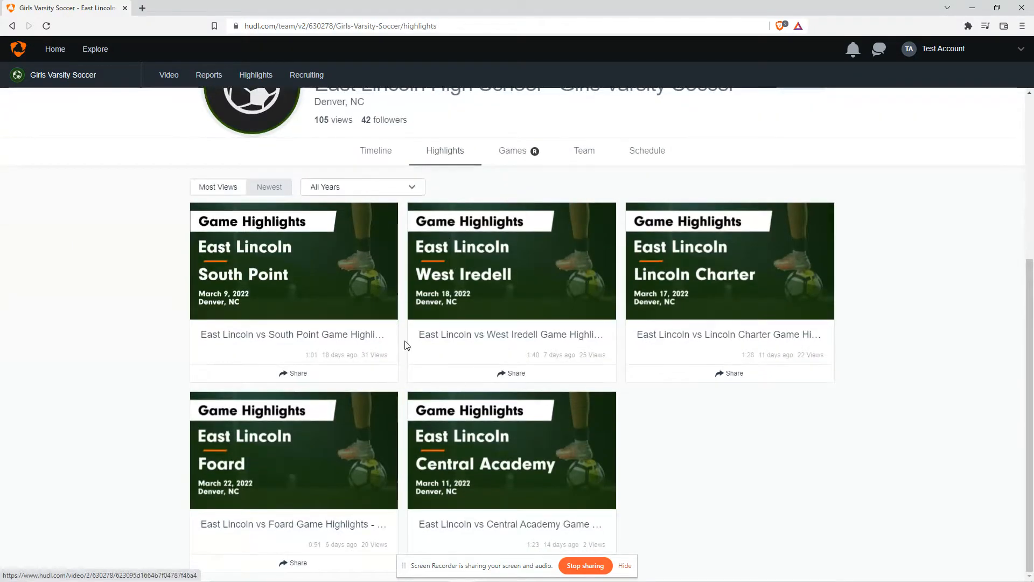
{"action": "scroll", "coordinate": [404, 345], "scroll_direction": "up", "scroll_amount": 3}
{"action": "scroll", "coordinate": [425, 369], "scroll_direction": "down", "scroll_amount": 3}
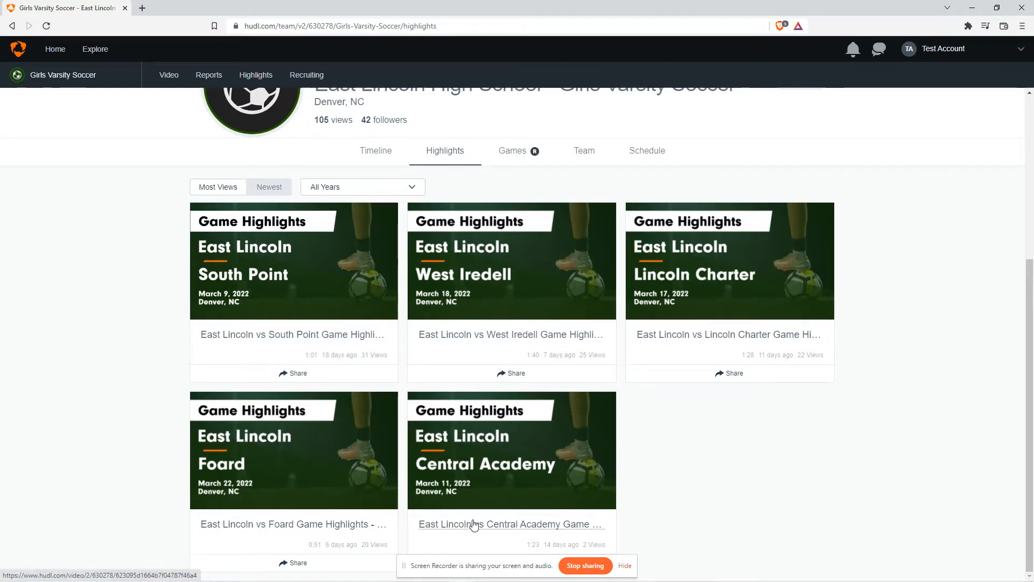
{"action": "scroll", "coordinate": [560, 409], "scroll_direction": "up", "scroll_amount": 2}
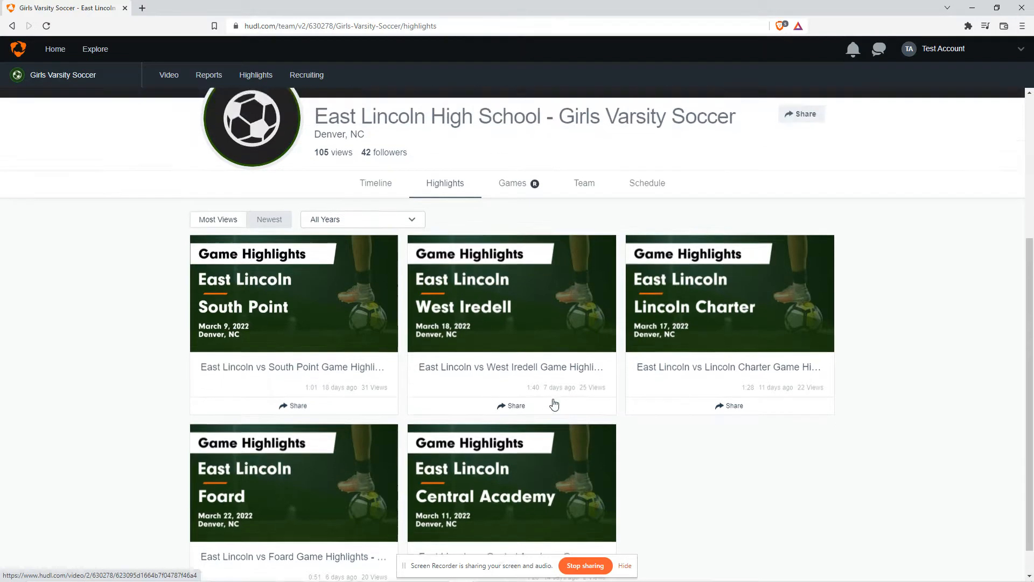
Open the team's Stats report and return to the video section
{"action": "left_click", "coordinate": [209, 81]}
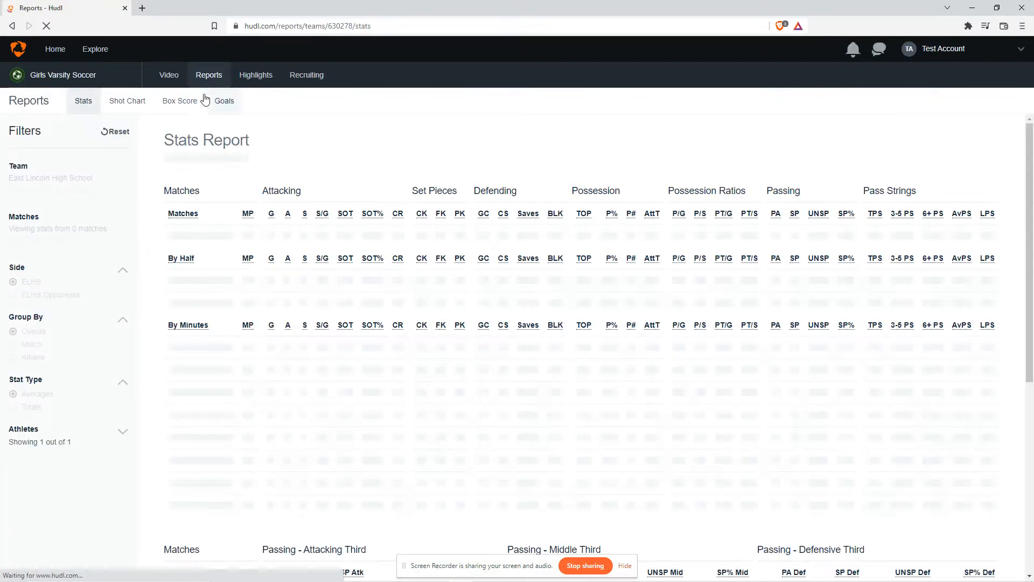
{"action": "left_click", "coordinate": [174, 77]}
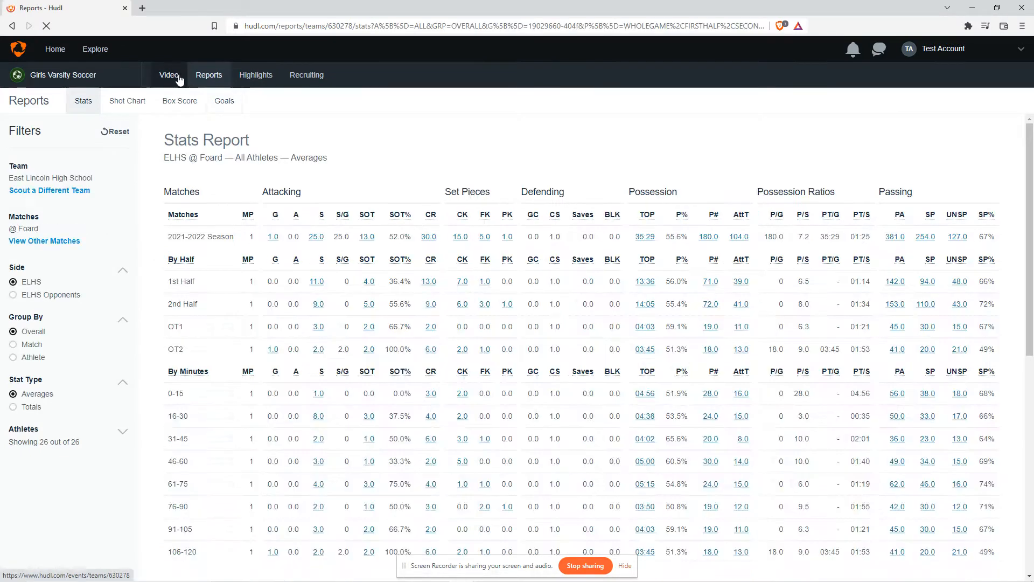
Go back to the team highlights page and browse the highlight reels again
{"action": "left_click", "coordinate": [256, 77]}
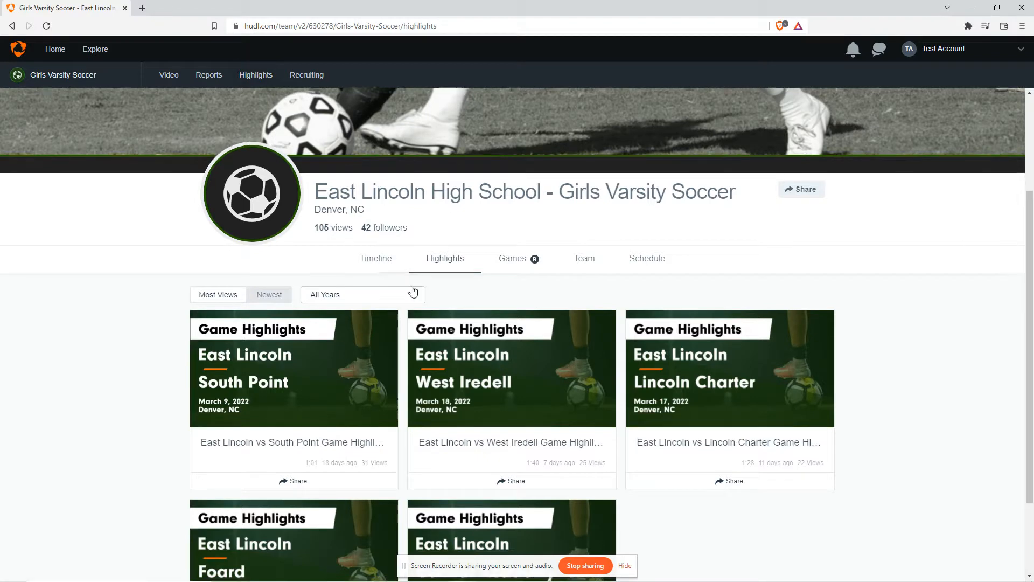
{"action": "scroll", "coordinate": [410, 290], "scroll_direction": "down", "scroll_amount": 2}
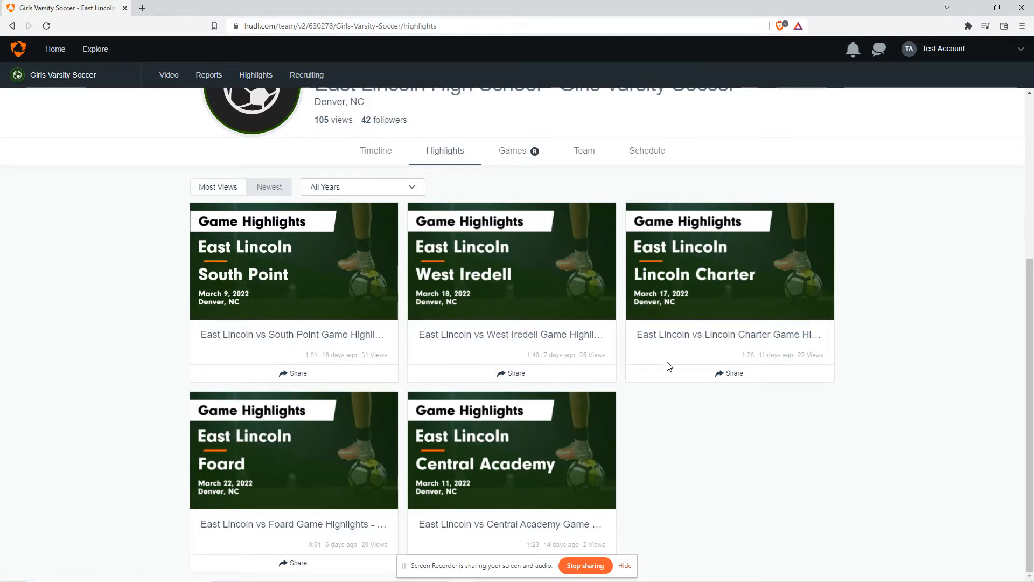
{"action": "left_click_drag", "start_coordinate": [523, 355], "coordinate": [587, 357]}
{"action": "left_click", "coordinate": [587, 357]}
{"action": "scroll", "coordinate": [423, 335], "scroll_direction": "up", "scroll_amount": 5}
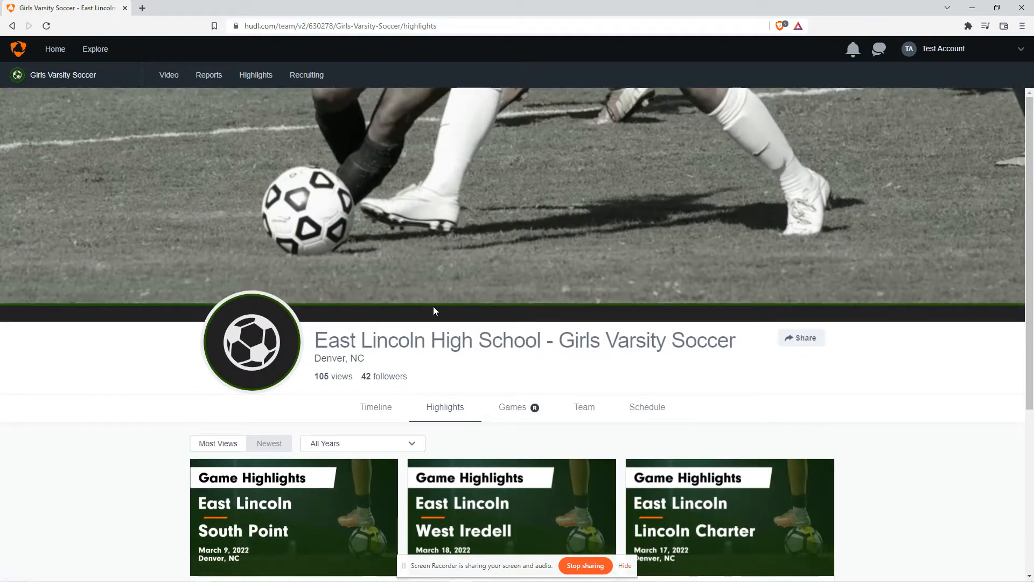
Open the Mustangs vs. Foard game video from the video library
{"action": "left_click", "coordinate": [173, 78]}
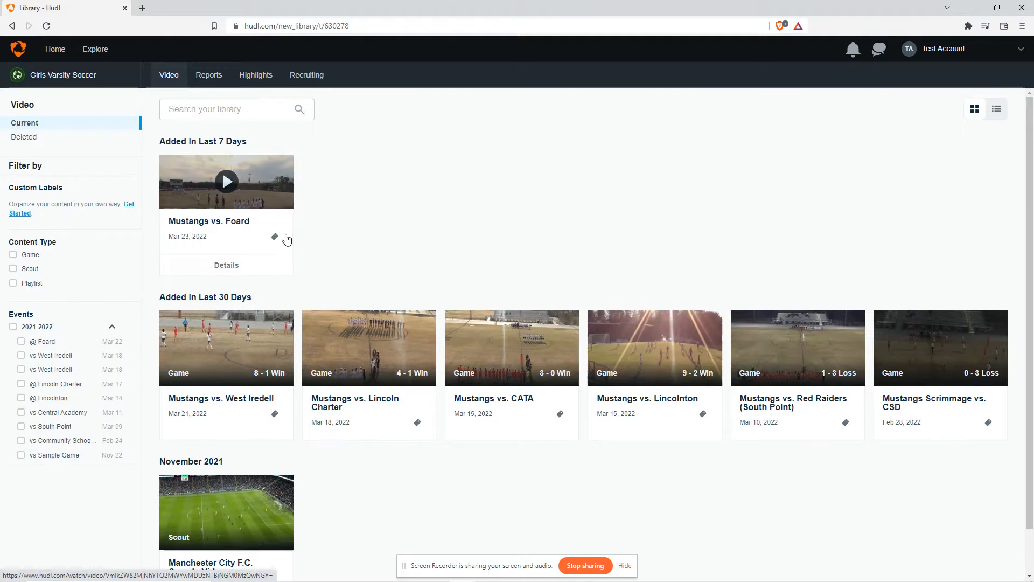
{"action": "left_click", "coordinate": [227, 215]}
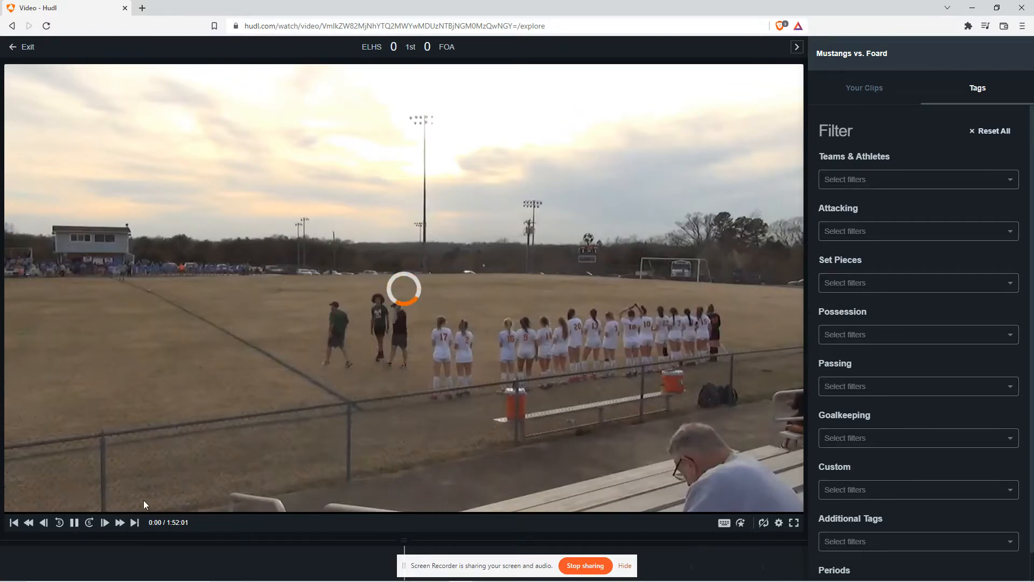
Start and pause playback of the game video
{"action": "left_click", "coordinate": [75, 522]}
{"action": "left_click", "coordinate": [75, 522]}
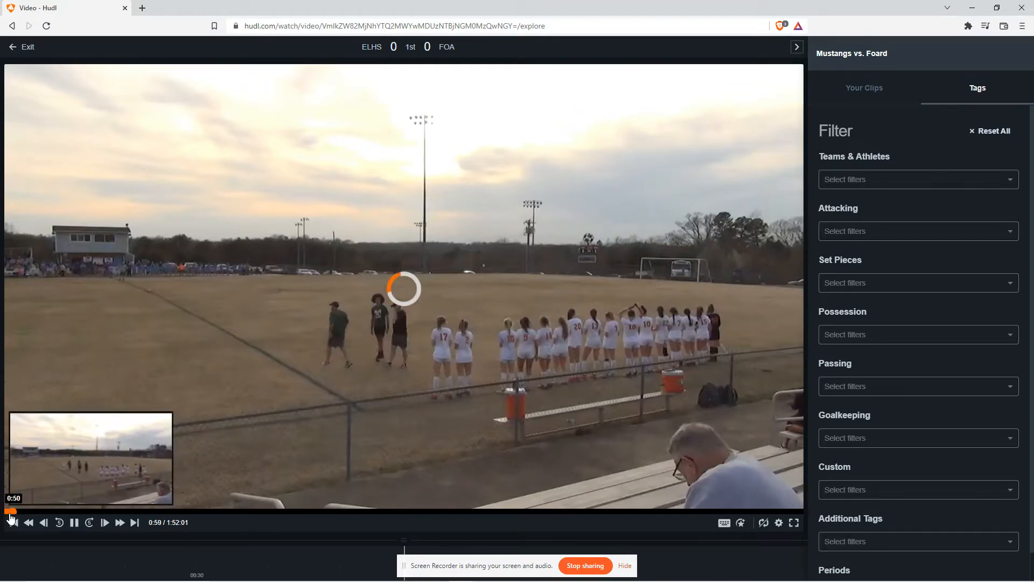
{"action": "left_click", "coordinate": [75, 521]}
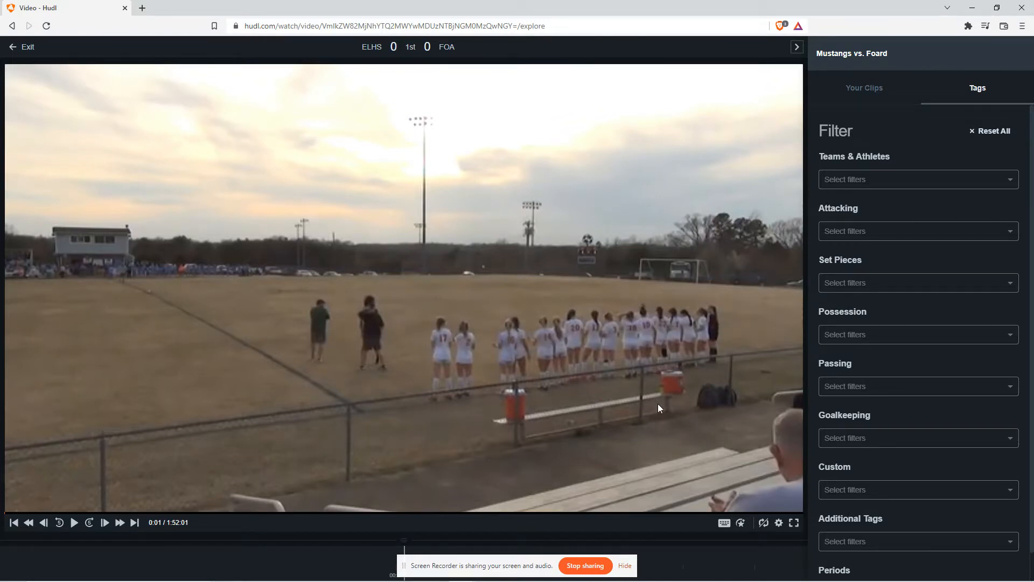
Set the video playback quality to 720p in the player settings
{"action": "left_click", "coordinate": [779, 523]}
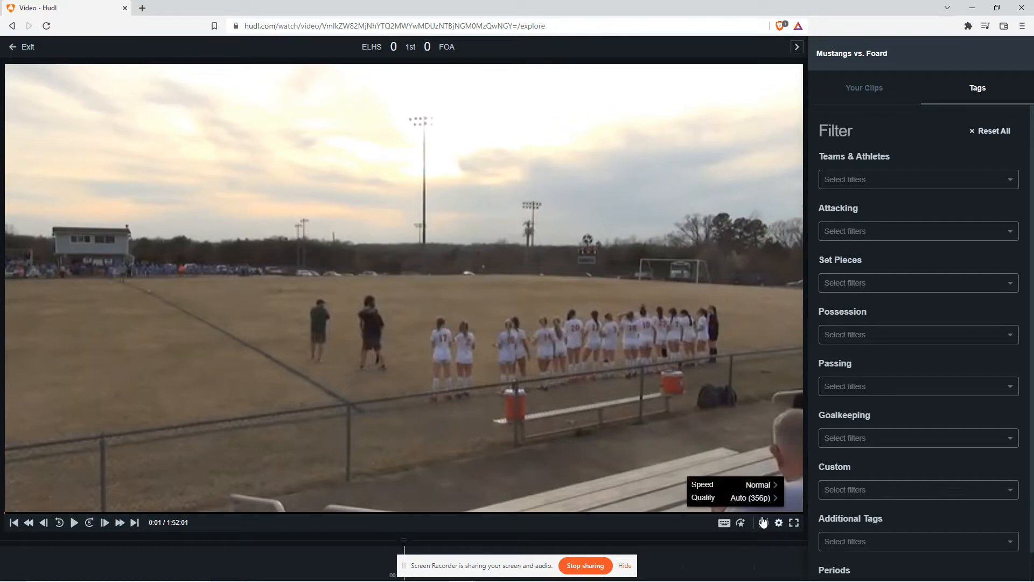
{"action": "left_click", "coordinate": [745, 503]}
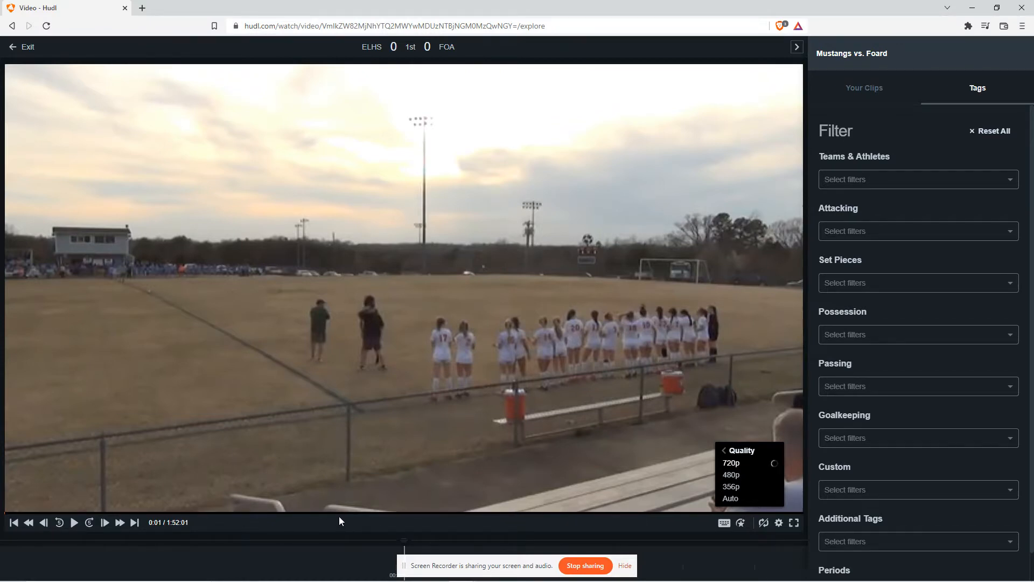
{"action": "left_click", "coordinate": [779, 523]}
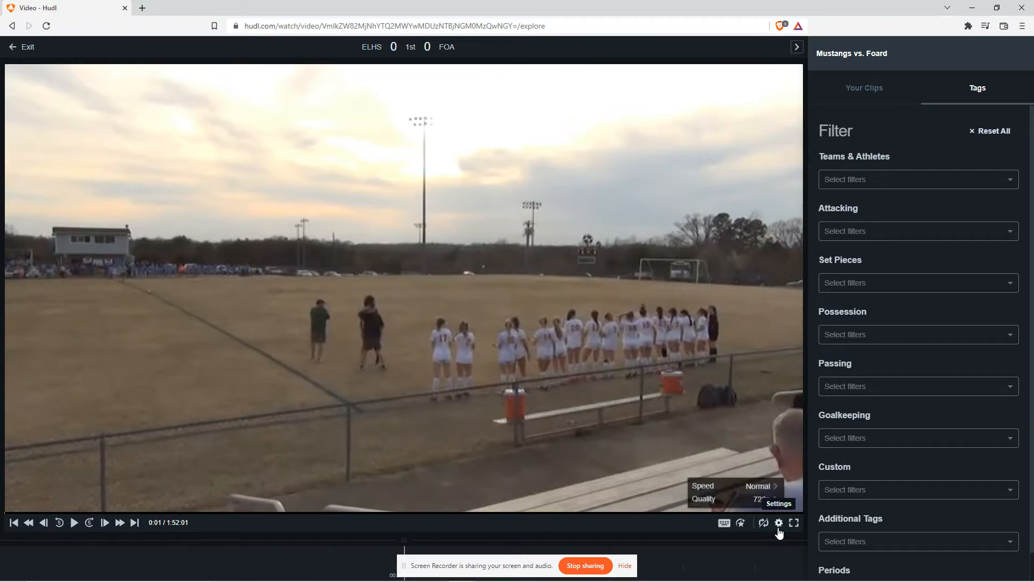
Resume playback, review the quality setting in the player settings, and pause the video
{"action": "left_click", "coordinate": [461, 528]}
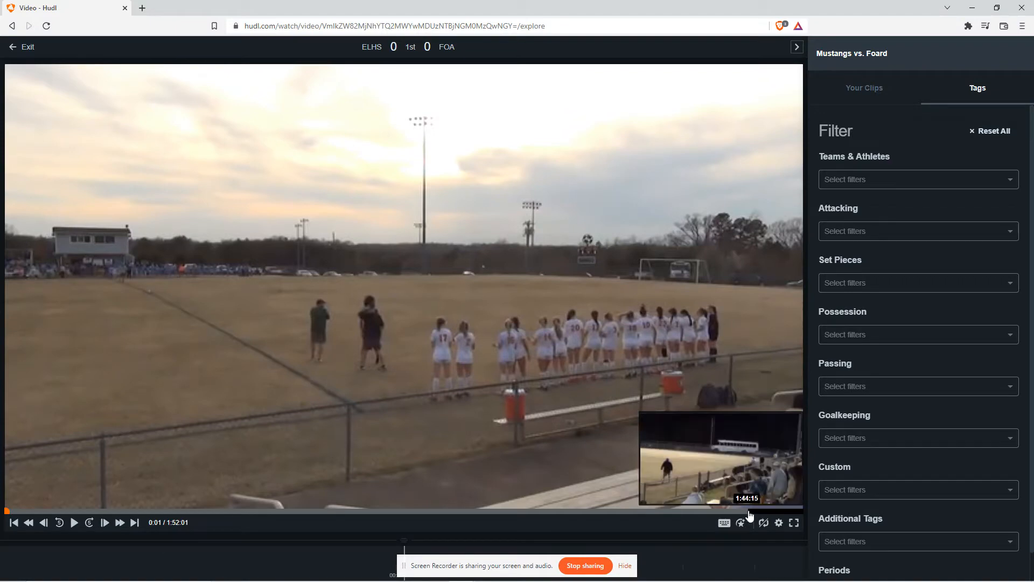
{"action": "left_click", "coordinate": [74, 523]}
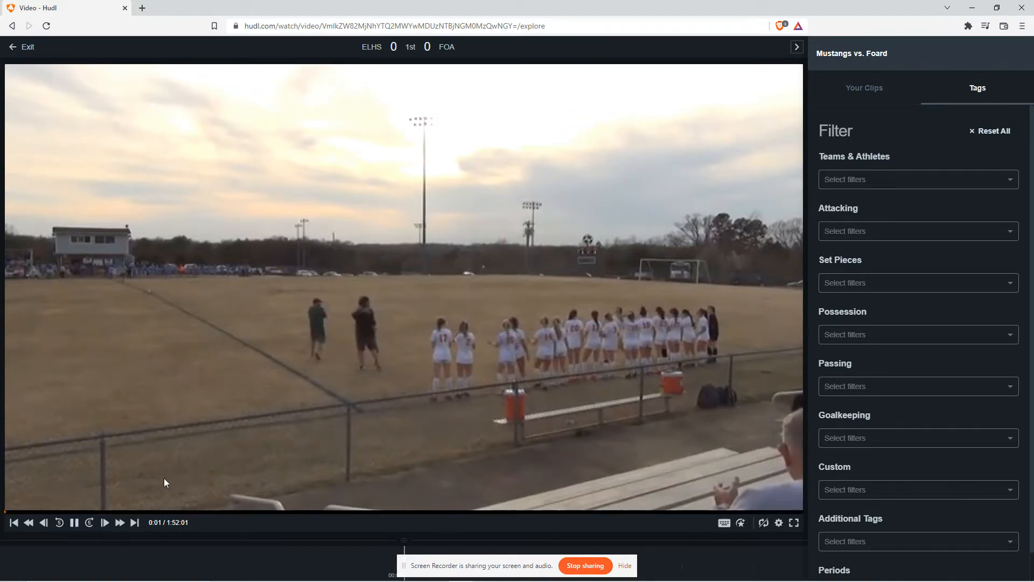
{"action": "left_click", "coordinate": [779, 523]}
{"action": "left_click", "coordinate": [722, 498]}
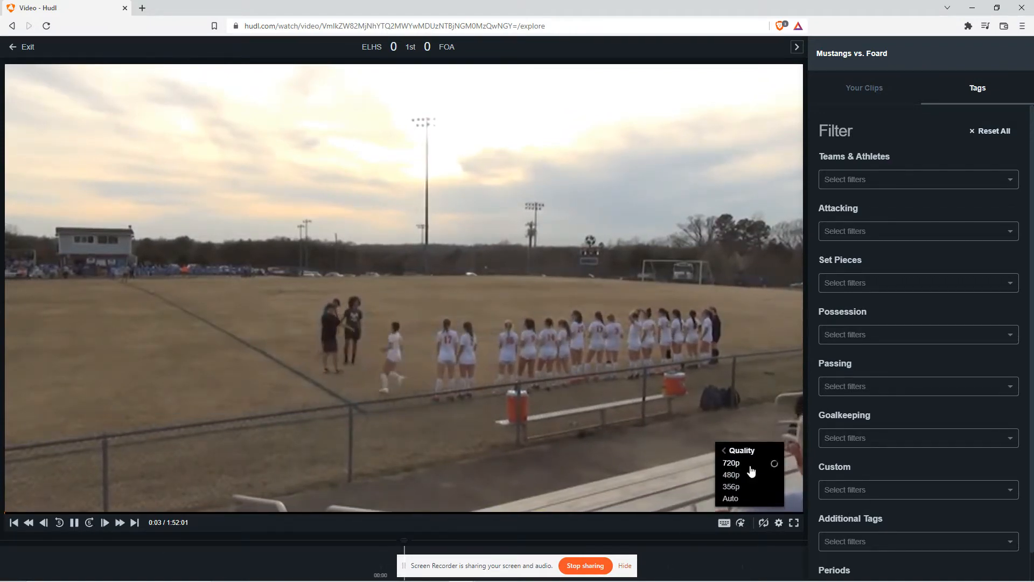
{"action": "left_click", "coordinate": [75, 523]}
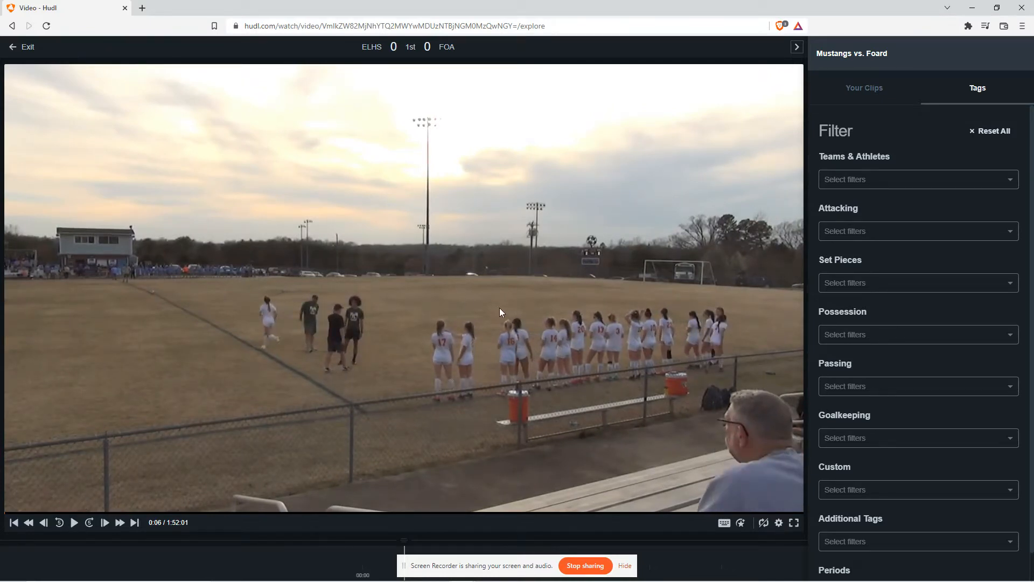
Filter the game's tags by Teams & Athletes to athlete #13
{"action": "left_click", "coordinate": [861, 179]}
{"action": "left_click", "coordinate": [884, 177]}
{"action": "left_click", "coordinate": [883, 177]}
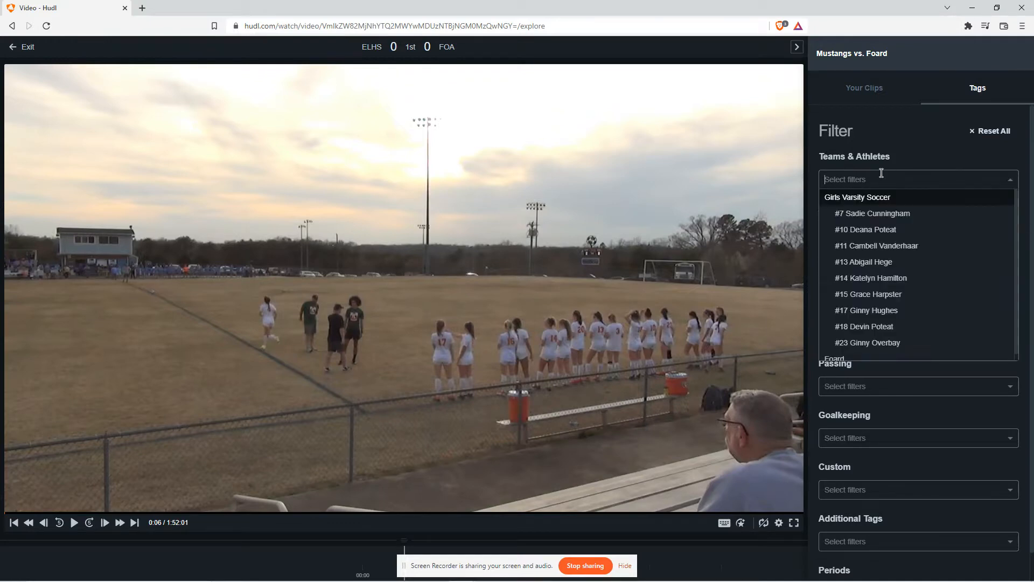
{"action": "left_click", "coordinate": [878, 176]}
{"action": "left_click", "coordinate": [879, 178]}
{"action": "left_click", "coordinate": [880, 176]}
{"action": "left_click", "coordinate": [882, 174]}
{"action": "left_click", "coordinate": [884, 174]}
{"action": "left_click", "coordinate": [887, 177]}
{"action": "left_click", "coordinate": [887, 177]}
{"action": "left_click", "coordinate": [899, 172]}
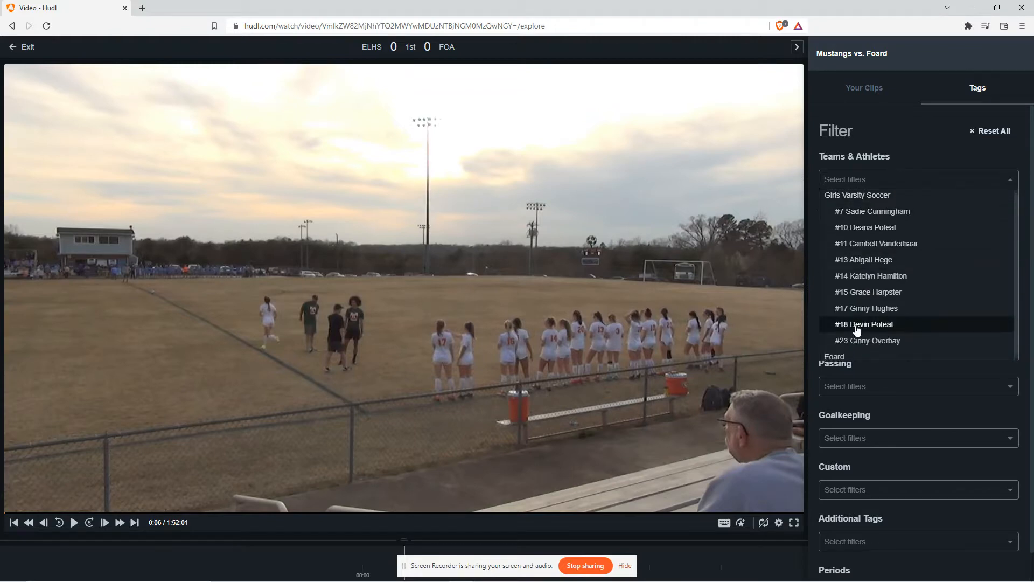
{"action": "left_click", "coordinate": [862, 175]}
{"action": "left_click", "coordinate": [887, 171]}
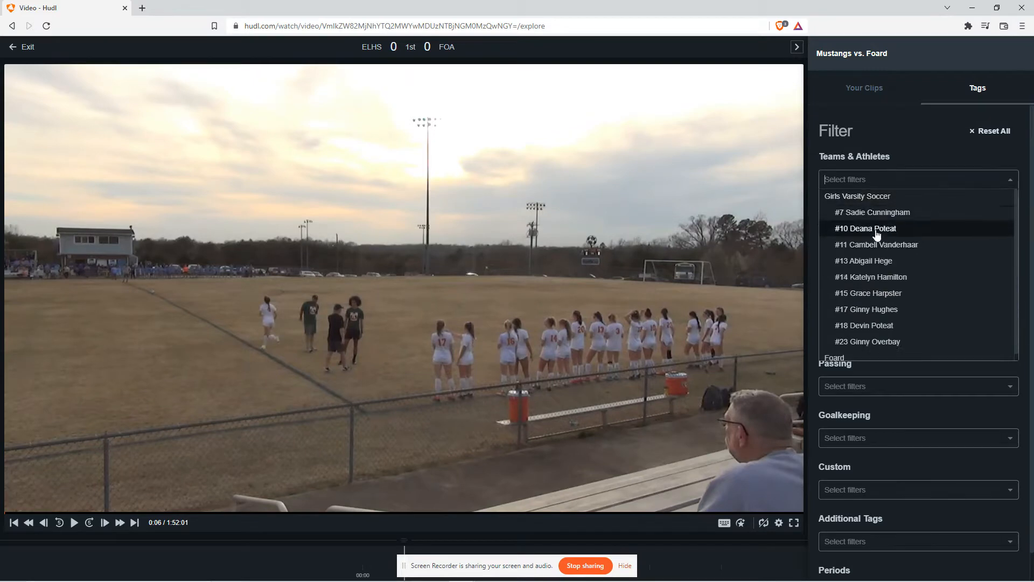
{"action": "scroll", "coordinate": [873, 231], "scroll_direction": "down", "scroll_amount": 1}
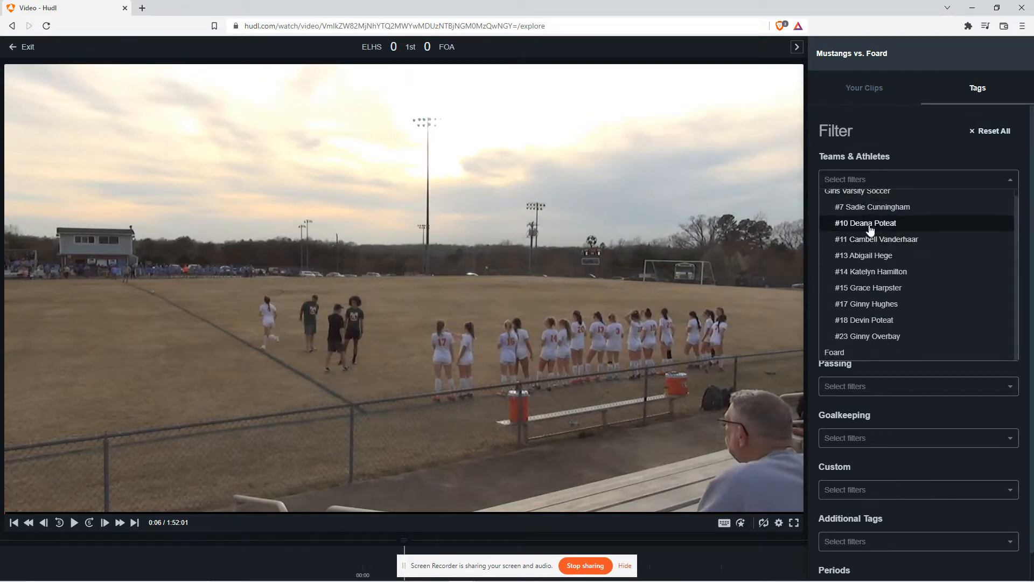
{"action": "left_click", "coordinate": [869, 263]}
Add the Goals filter under Attacking
{"action": "left_click", "coordinate": [853, 261]}
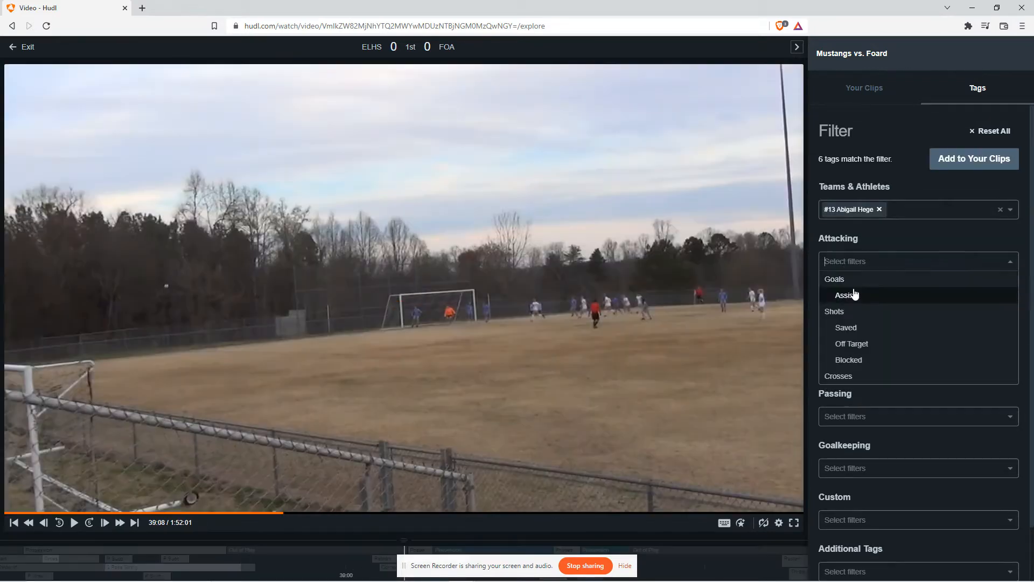
{"action": "left_click", "coordinate": [848, 296]}
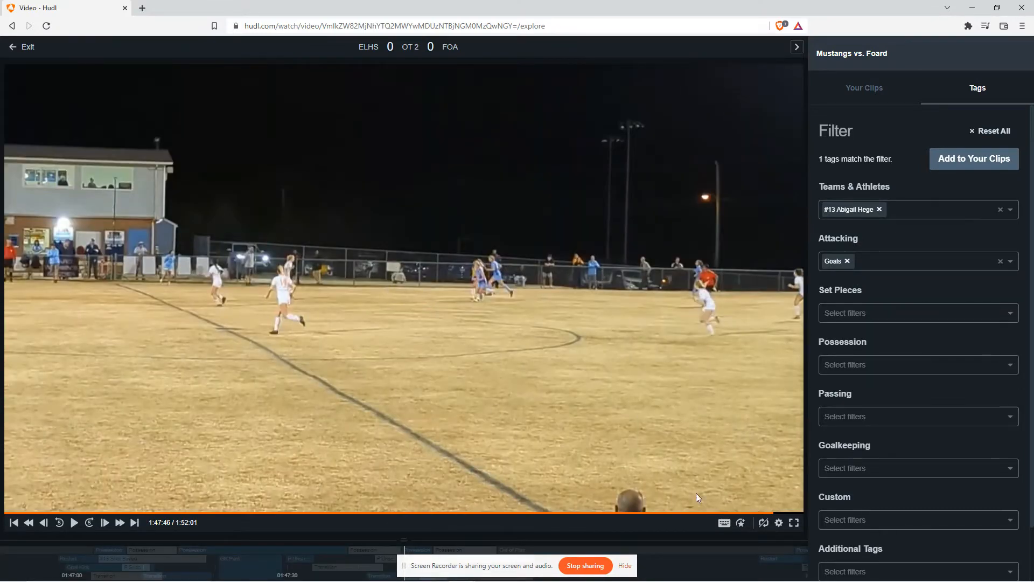
Remove the athlete and Goals filters
{"action": "left_click", "coordinate": [879, 209]}
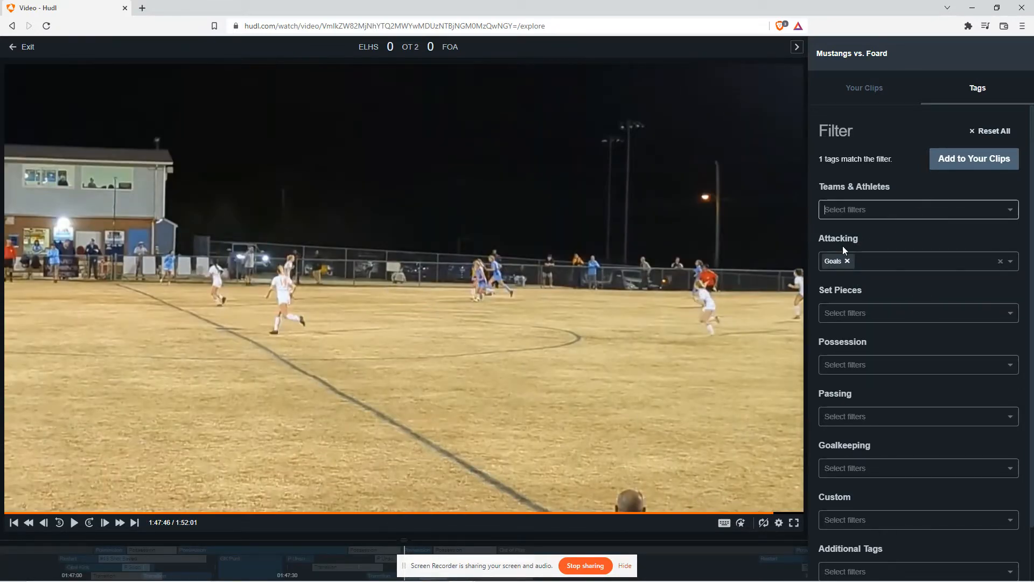
{"action": "left_click", "coordinate": [847, 261]}
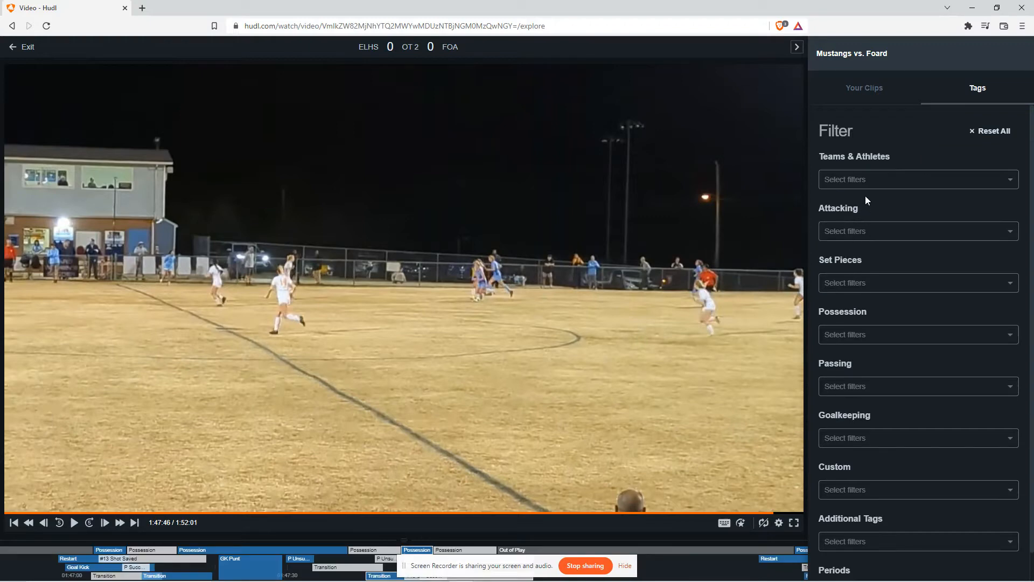
Browse the list of teams and athletes in the Teams & Athletes filter without selecting any
{"action": "left_click", "coordinate": [864, 182]}
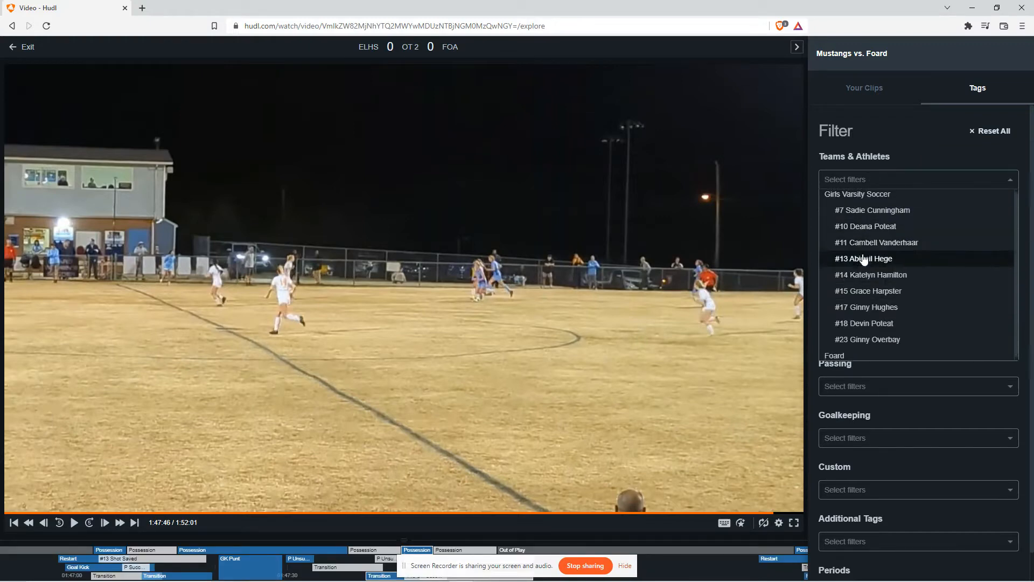
{"action": "scroll", "coordinate": [860, 264], "scroll_direction": "down", "scroll_amount": 1}
{"action": "scroll", "coordinate": [863, 195], "scroll_direction": "up", "scroll_amount": 1}
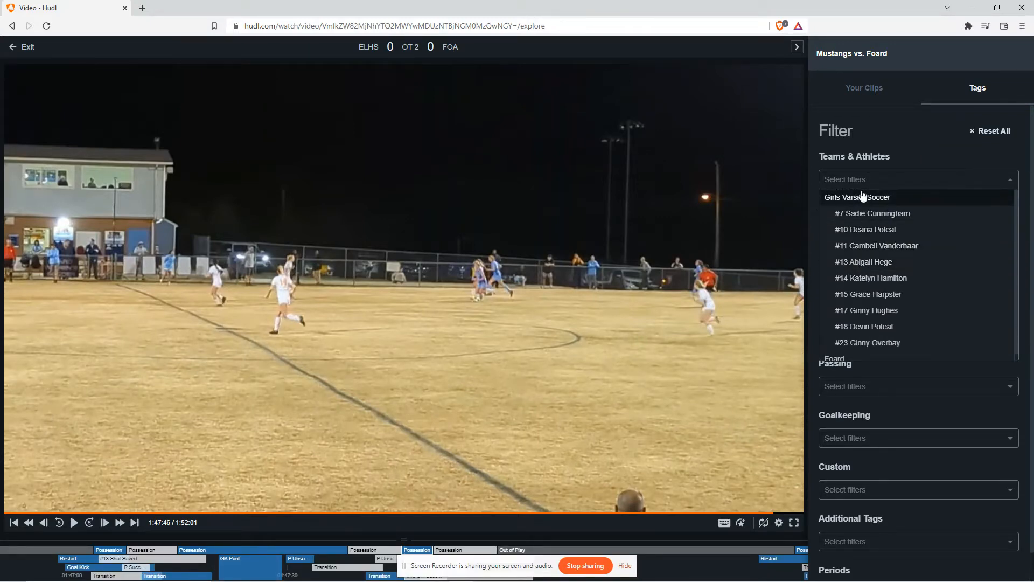
{"action": "left_click", "coordinate": [1012, 180]}
{"action": "left_click", "coordinate": [967, 173]}
{"action": "left_click", "coordinate": [1004, 174]}
{"action": "left_click", "coordinate": [996, 172]}
{"action": "left_click", "coordinate": [1015, 183]}
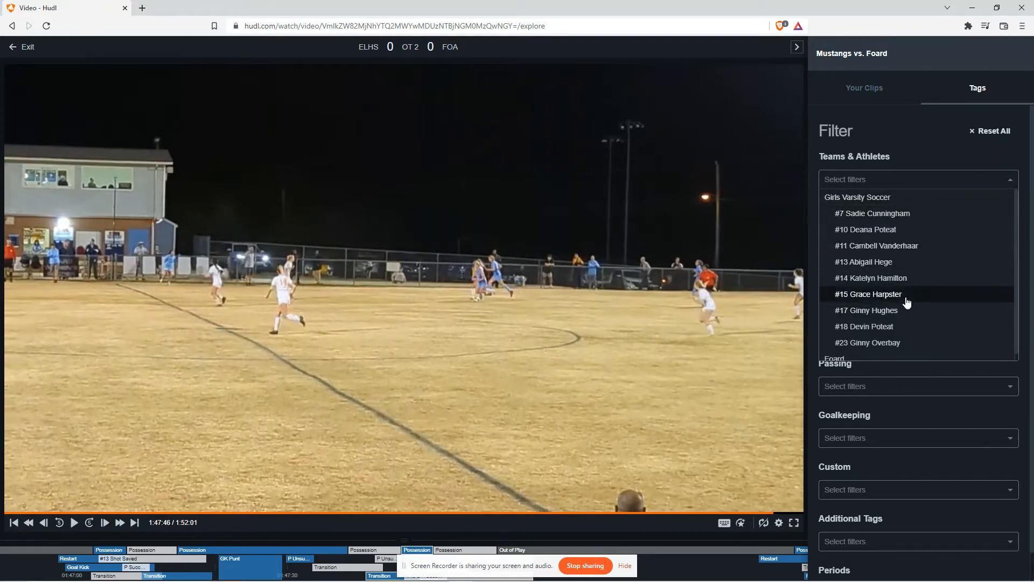
{"action": "left_click", "coordinate": [1013, 182]}
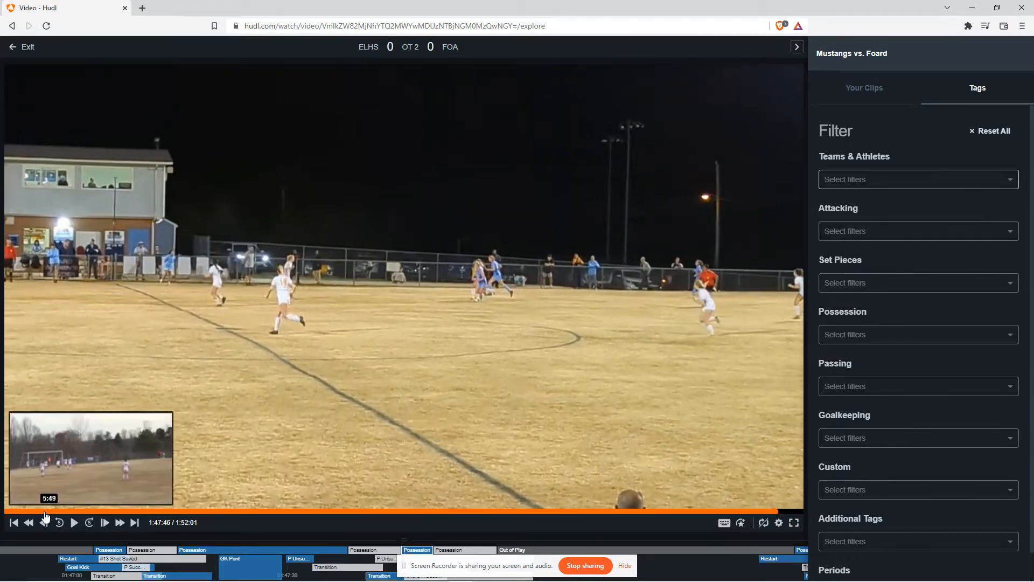
Seek to about 47:42 and then about 1:21:40 on the game video timeline
{"action": "left_click", "coordinate": [345, 509]}
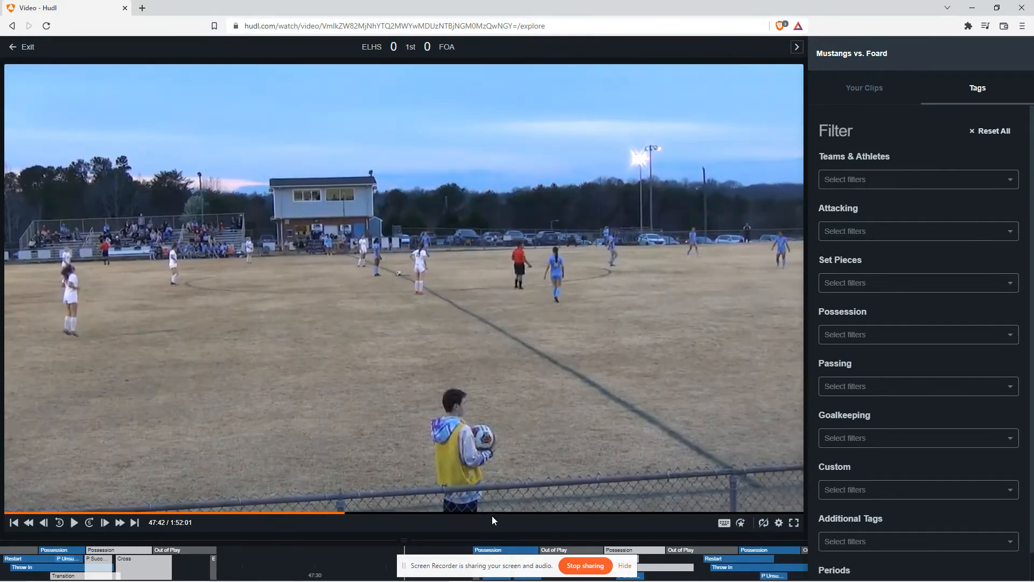
{"action": "left_click", "coordinate": [587, 510]}
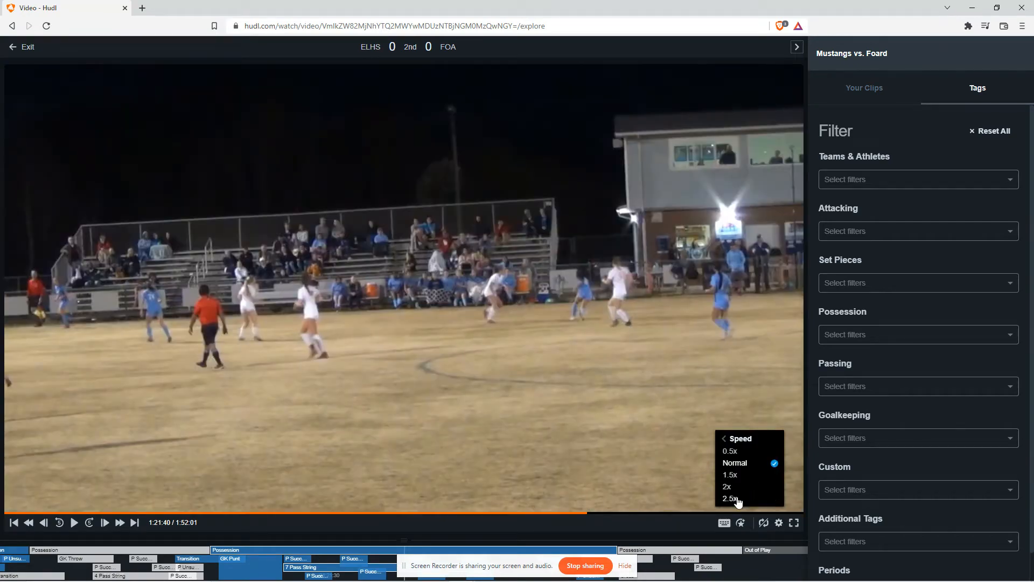
Play the game video briefly from about 1:21:40, pause it, and skip back to the start
{"action": "left_click", "coordinate": [75, 522]}
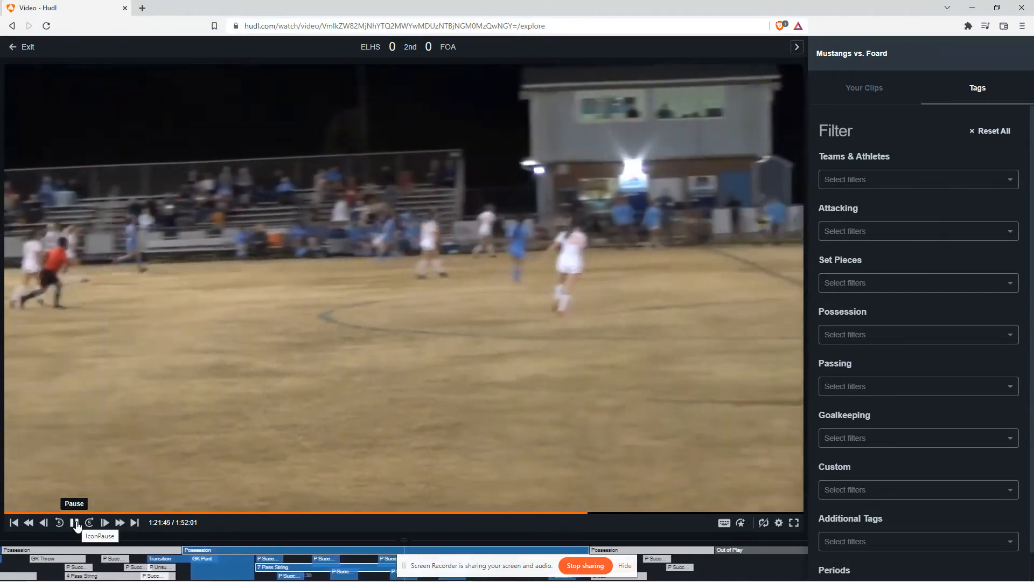
{"action": "left_click", "coordinate": [75, 523]}
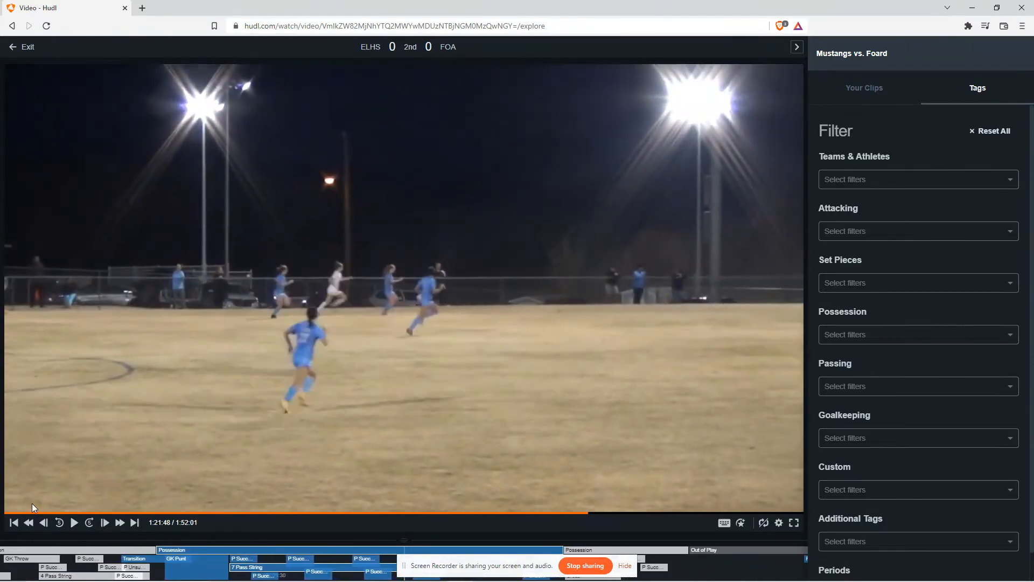
{"action": "left_click", "coordinate": [13, 521]}
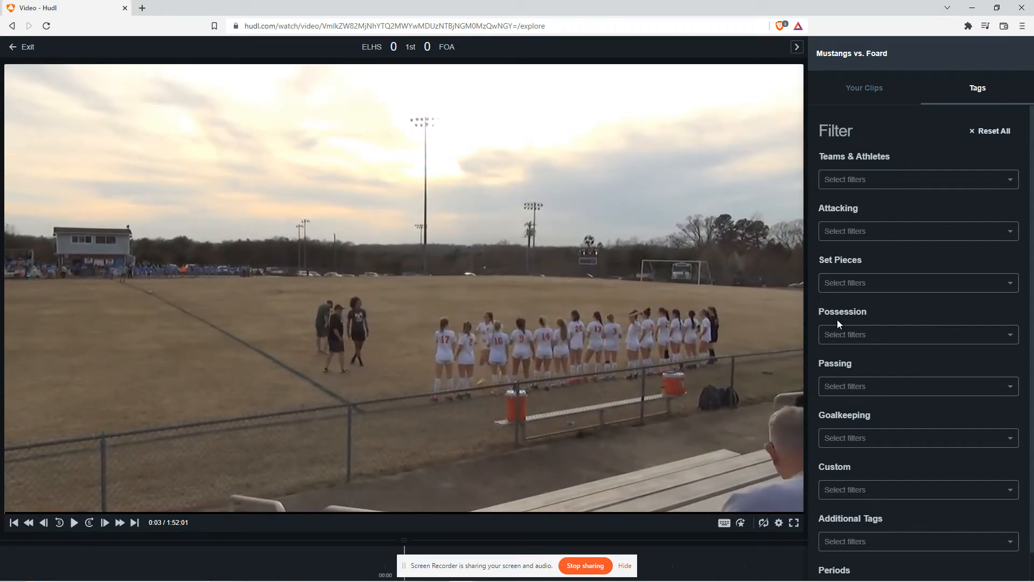
Add the Fouls filter under Possession
{"action": "left_click", "coordinate": [862, 328]}
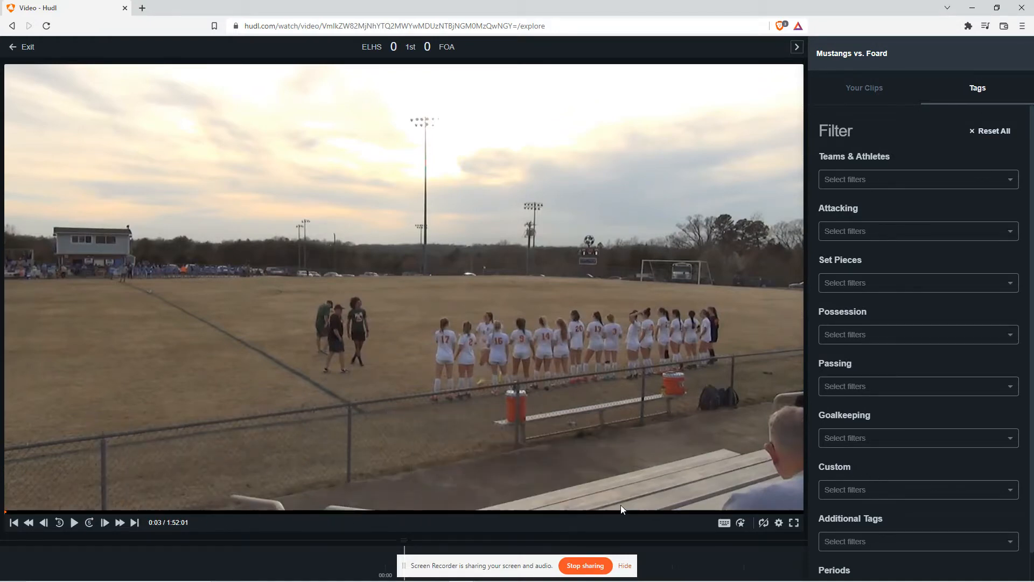
{"action": "left_click", "coordinate": [905, 179]}
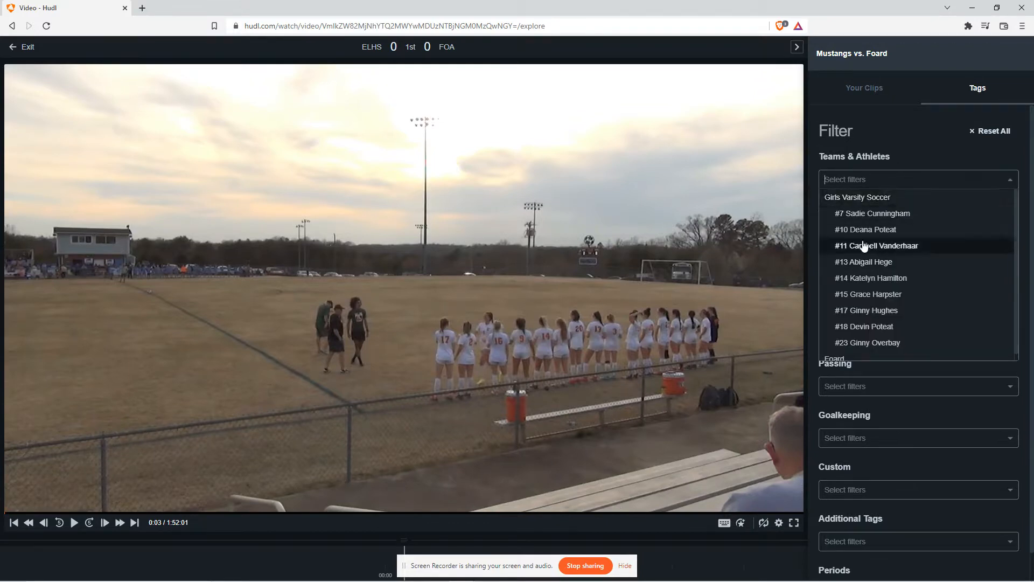
{"action": "left_click", "coordinate": [863, 149]}
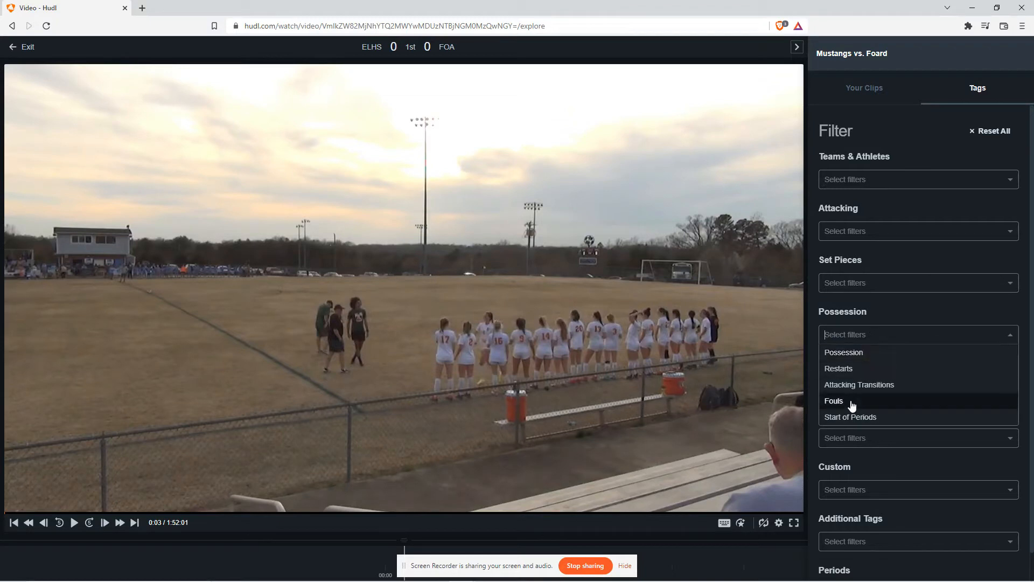
{"action": "left_click", "coordinate": [851, 401]}
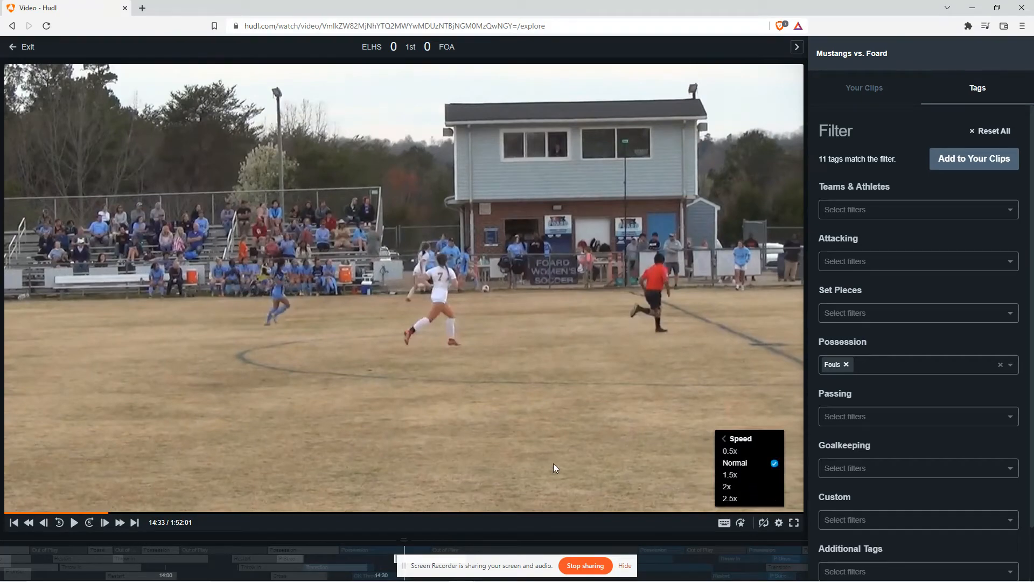
Play and pause the first foul clip
{"action": "left_click", "coordinate": [75, 522]}
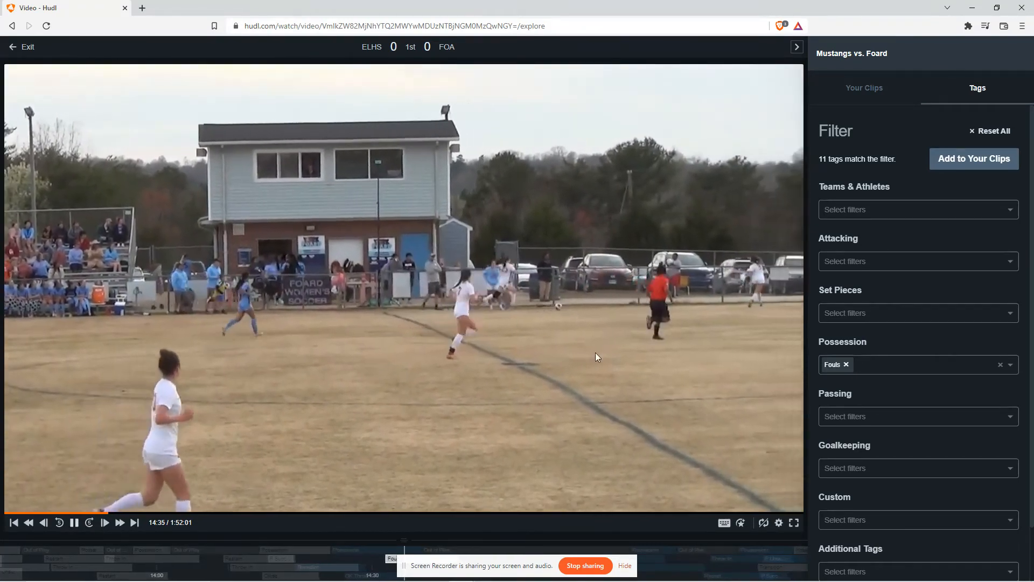
{"action": "left_click", "coordinate": [74, 523]}
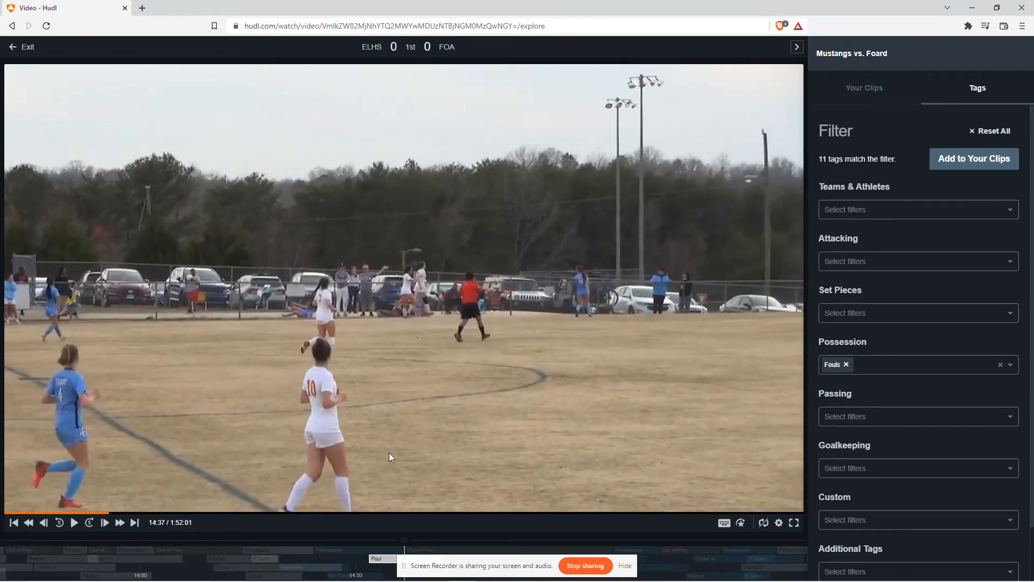
{"action": "scroll", "coordinate": [965, 259], "scroll_direction": "down", "scroll_amount": 1}
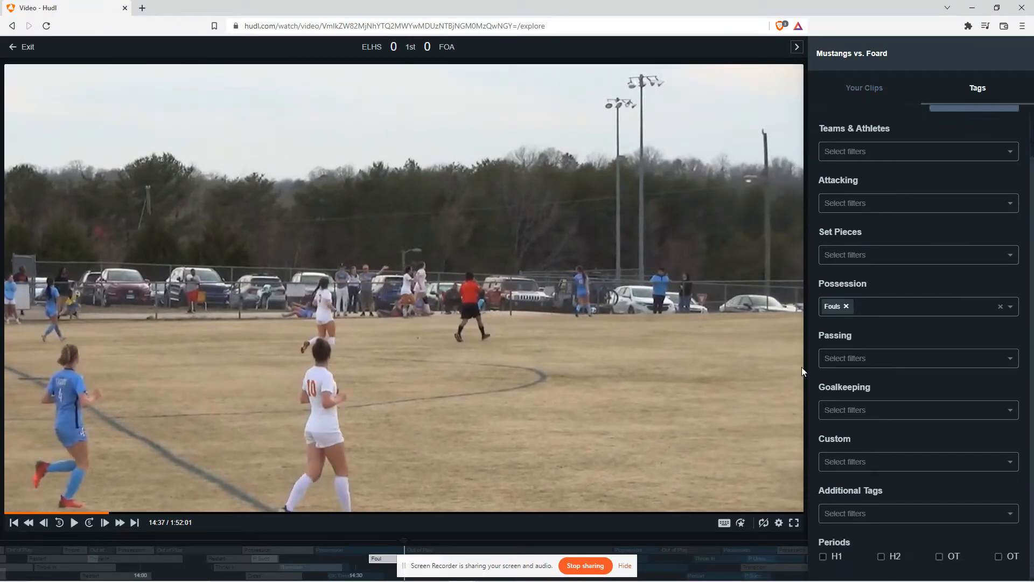
{"action": "scroll", "coordinate": [854, 301], "scroll_direction": "up", "scroll_amount": 1}
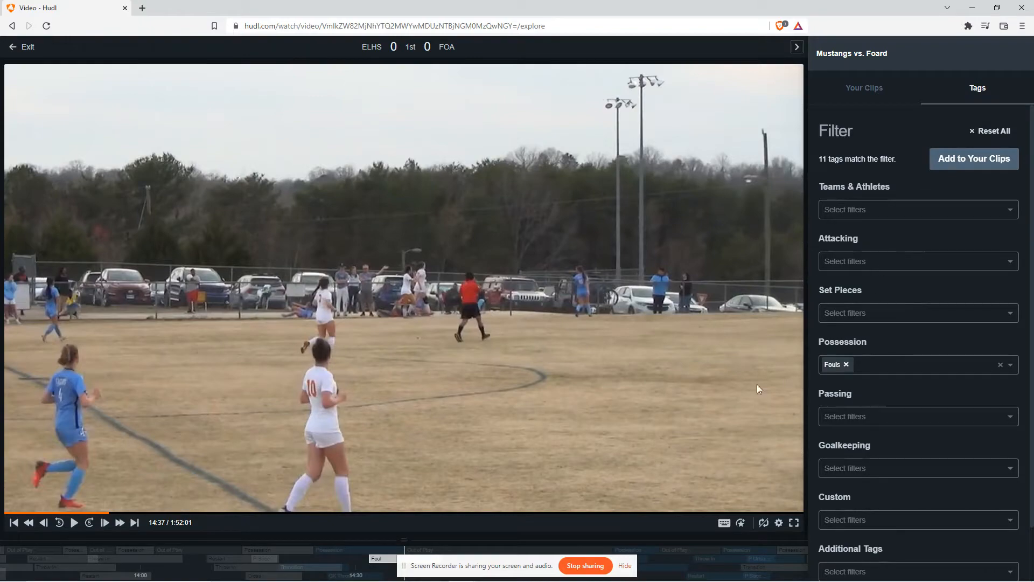
Step backward and forward through the filtered foul clips on the video timeline
{"action": "left_click", "coordinate": [18, 525]}
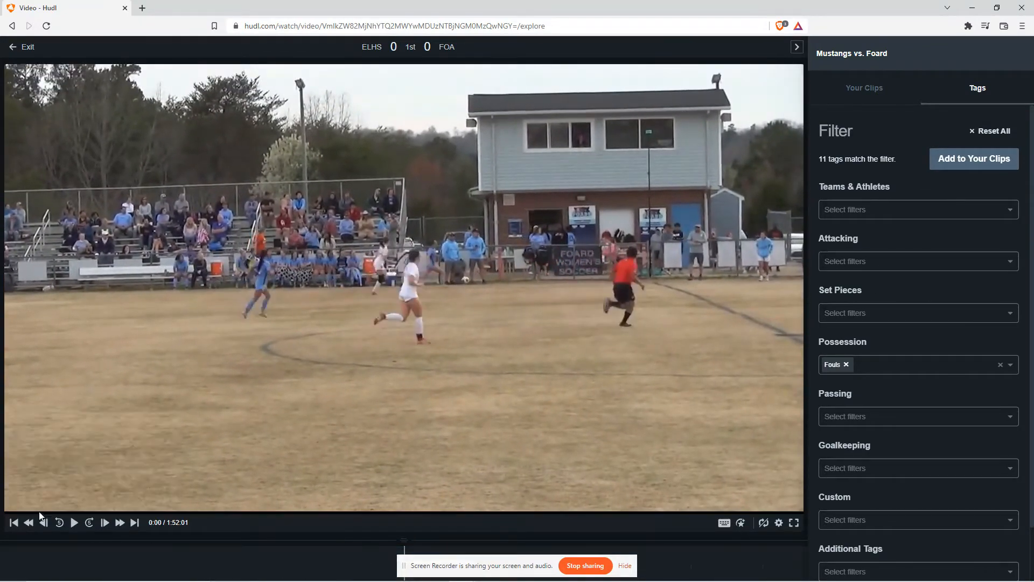
{"action": "left_click", "coordinate": [74, 522]}
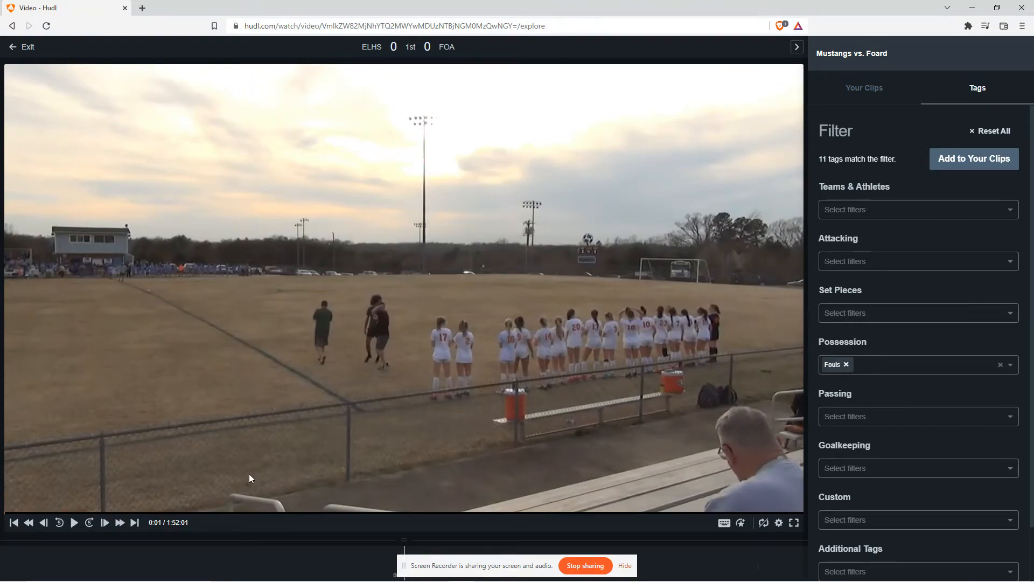
{"action": "left_click", "coordinate": [134, 522]}
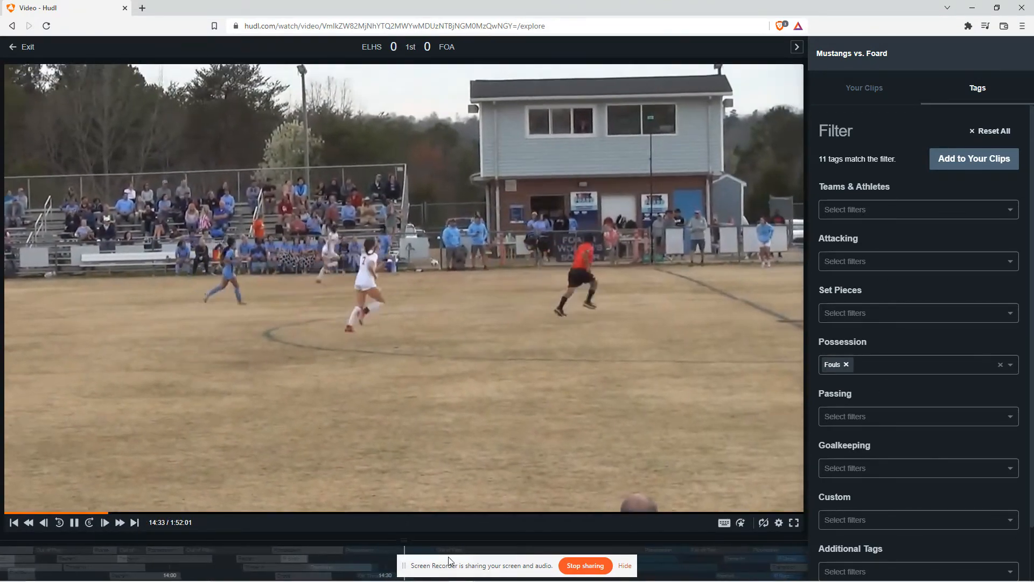
{"action": "left_click_drag", "start_coordinate": [449, 568], "coordinate": [849, 568]}
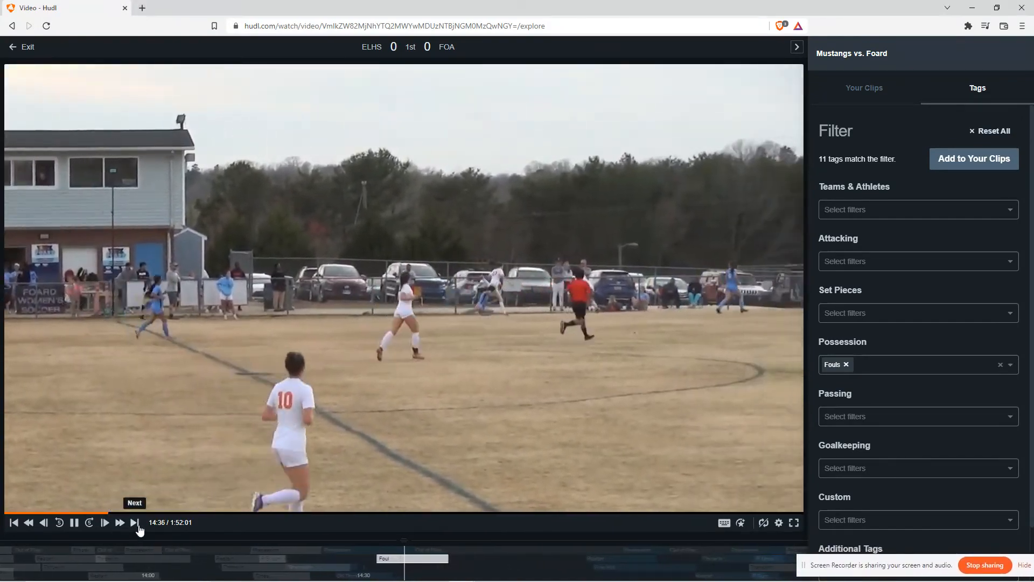
{"action": "left_click", "coordinate": [135, 523]}
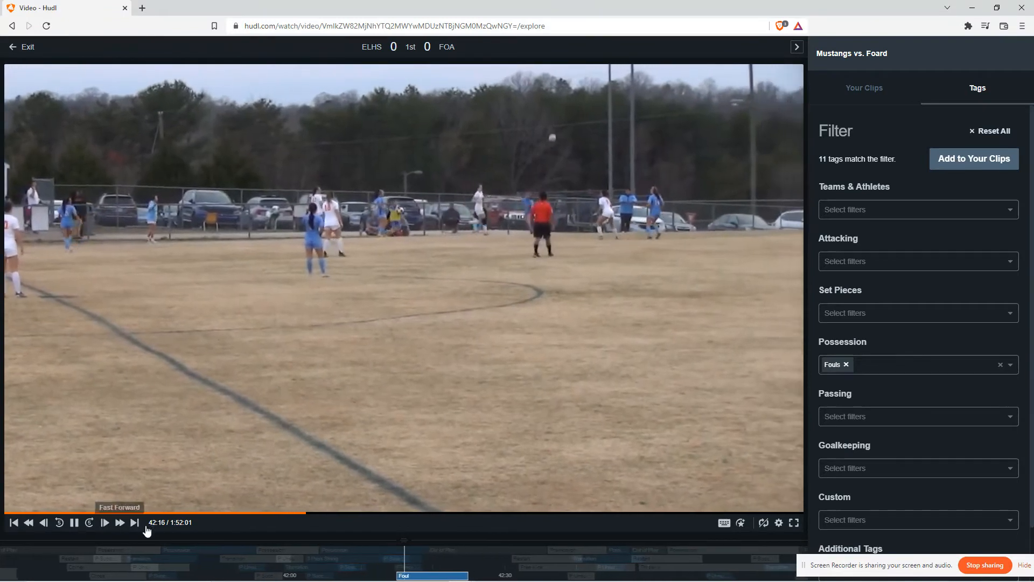
Add the Girls Varsity Soccer filter under Teams & Athletes, then remove it
{"action": "left_click", "coordinate": [859, 209]}
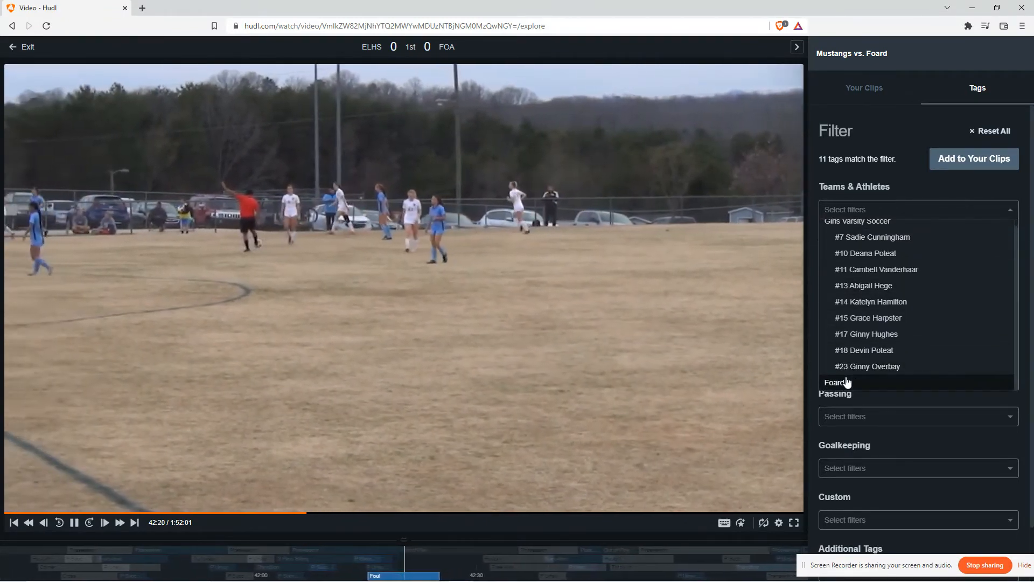
{"action": "left_click", "coordinate": [843, 384]}
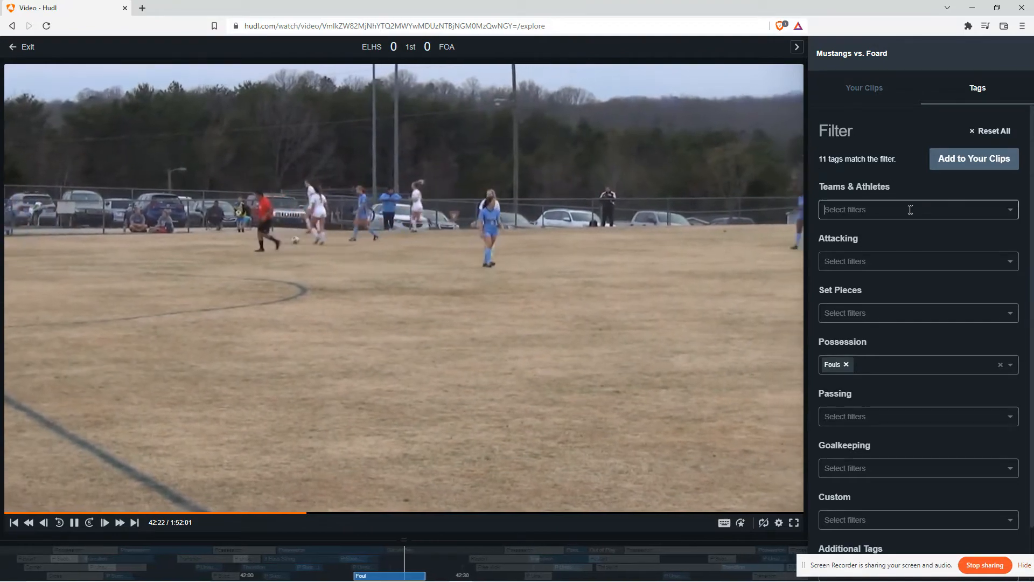
{"action": "left_click", "coordinate": [910, 210]}
{"action": "left_click", "coordinate": [878, 222]}
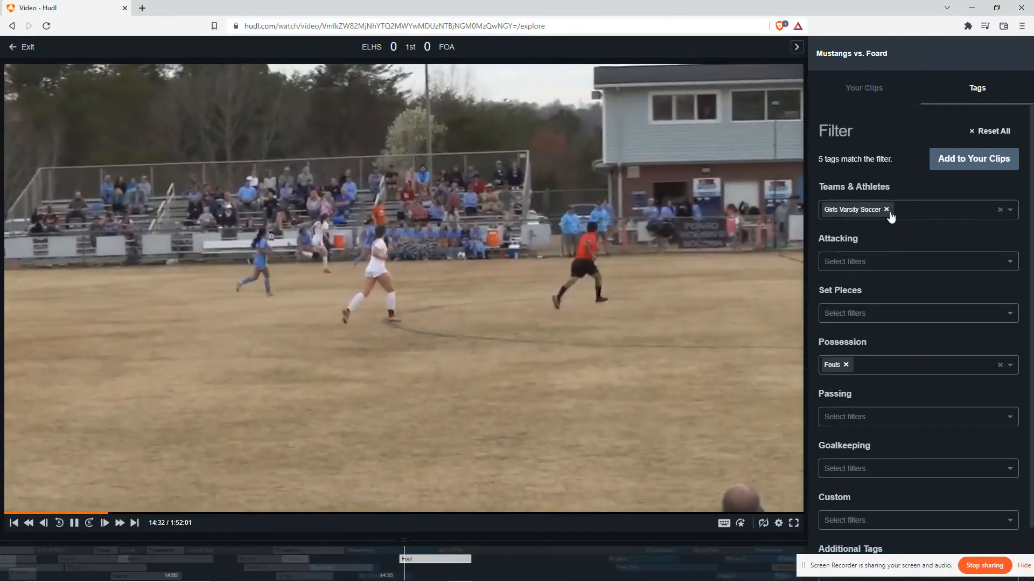
{"action": "left_click", "coordinate": [886, 209]}
Open each of the remaining filter categories to review their available tag options
{"action": "scroll", "coordinate": [841, 303], "scroll_direction": "down", "scroll_amount": 1}
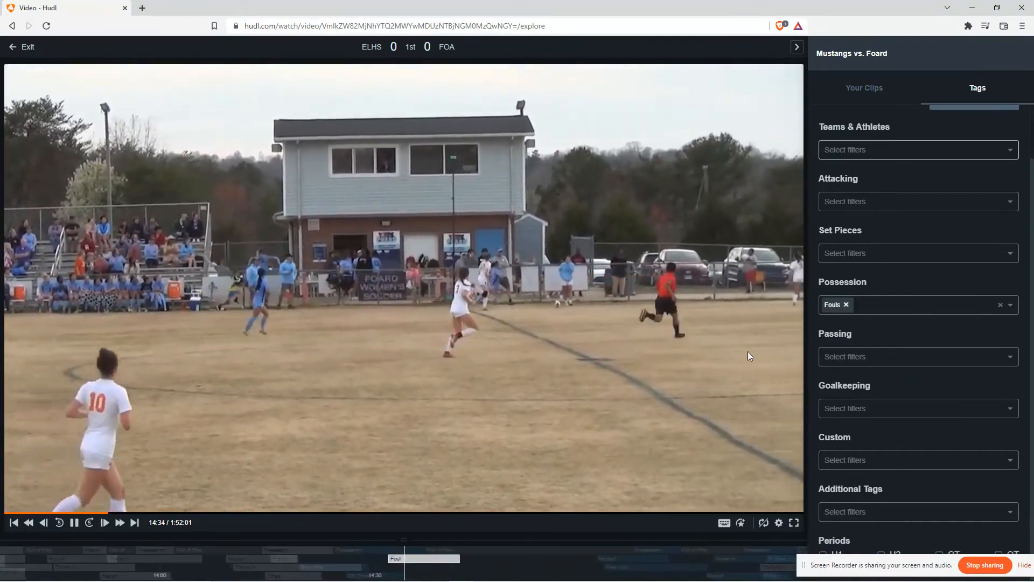
{"action": "left_click", "coordinate": [889, 403]}
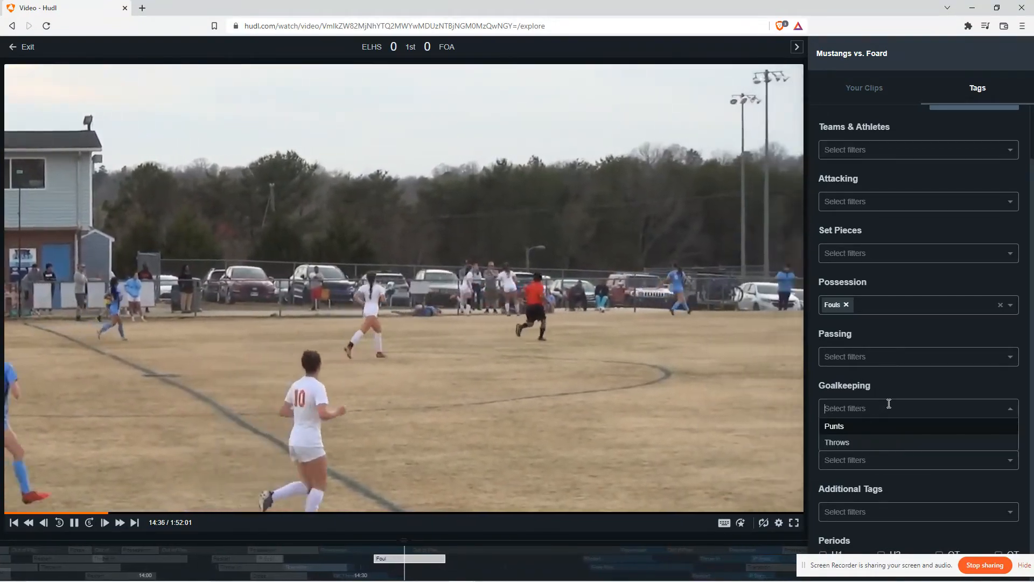
{"action": "left_click", "coordinate": [887, 390]}
{"action": "left_click", "coordinate": [862, 360]}
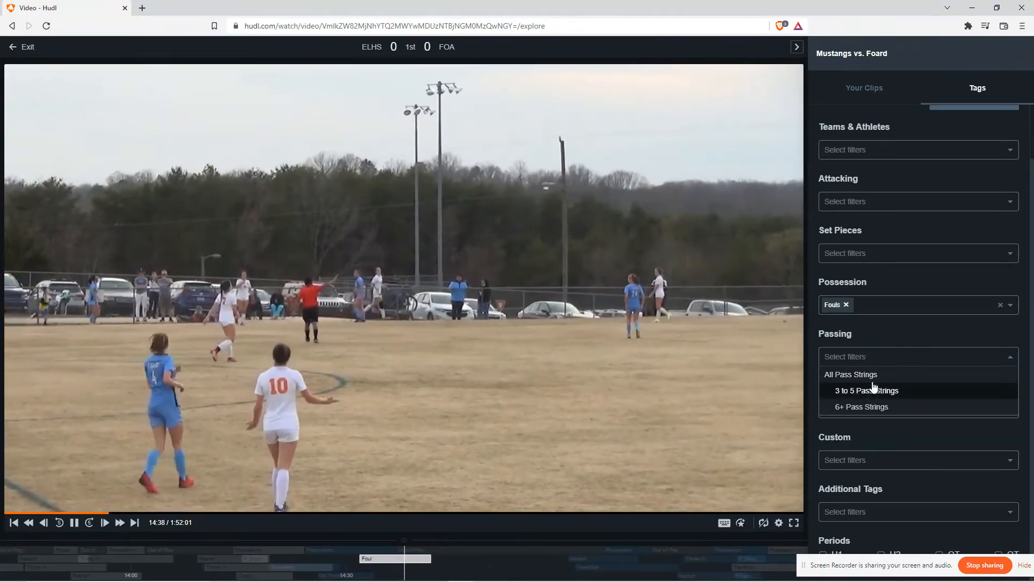
{"action": "left_click", "coordinate": [889, 254]}
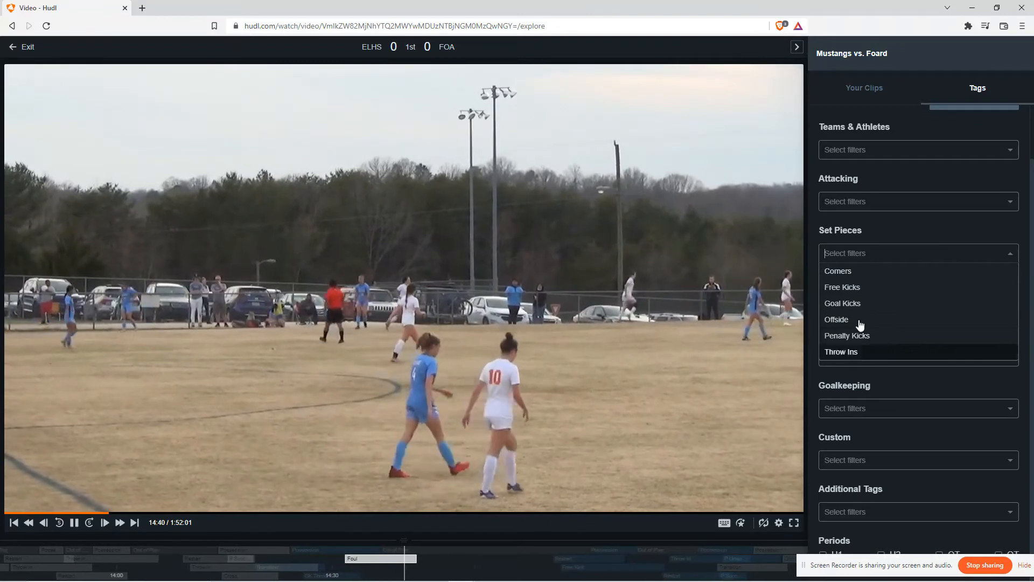
{"action": "left_click", "coordinate": [863, 201]}
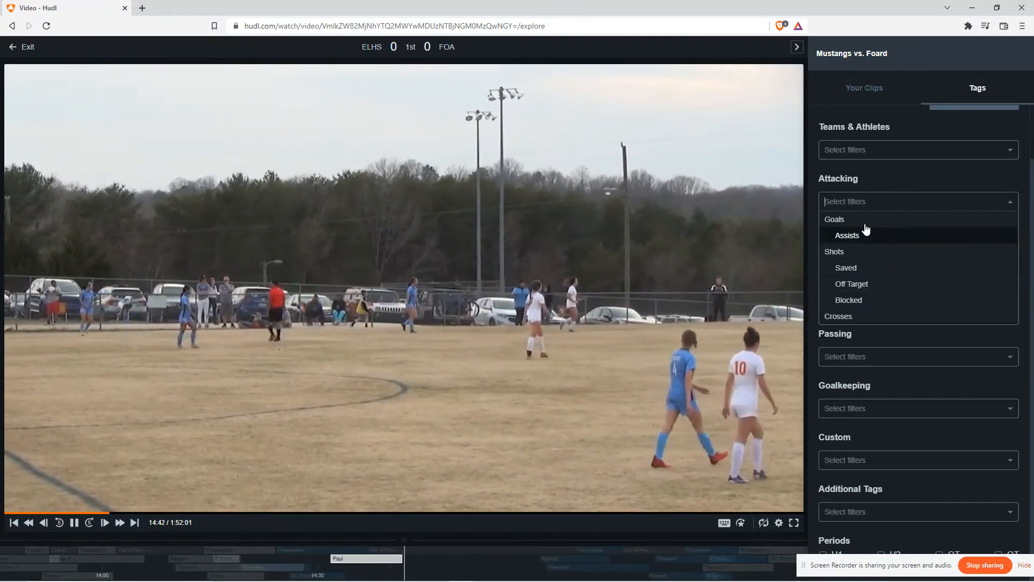
{"action": "scroll", "coordinate": [883, 233], "scroll_direction": "up", "scroll_amount": 2}
{"action": "left_click", "coordinate": [888, 234]}
{"action": "scroll", "coordinate": [883, 377], "scroll_direction": "down", "scroll_amount": 2}
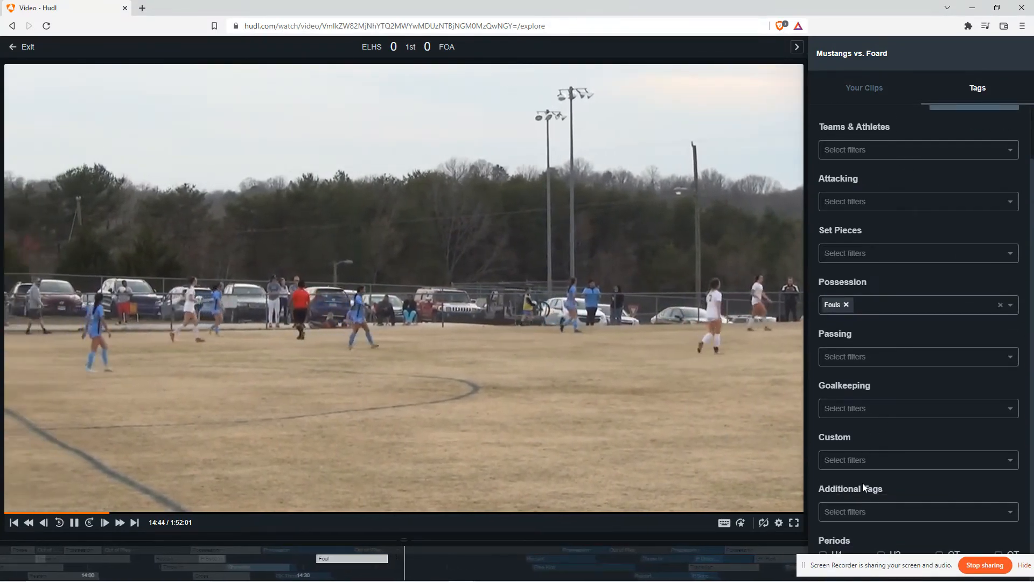
{"action": "left_click", "coordinate": [856, 512]}
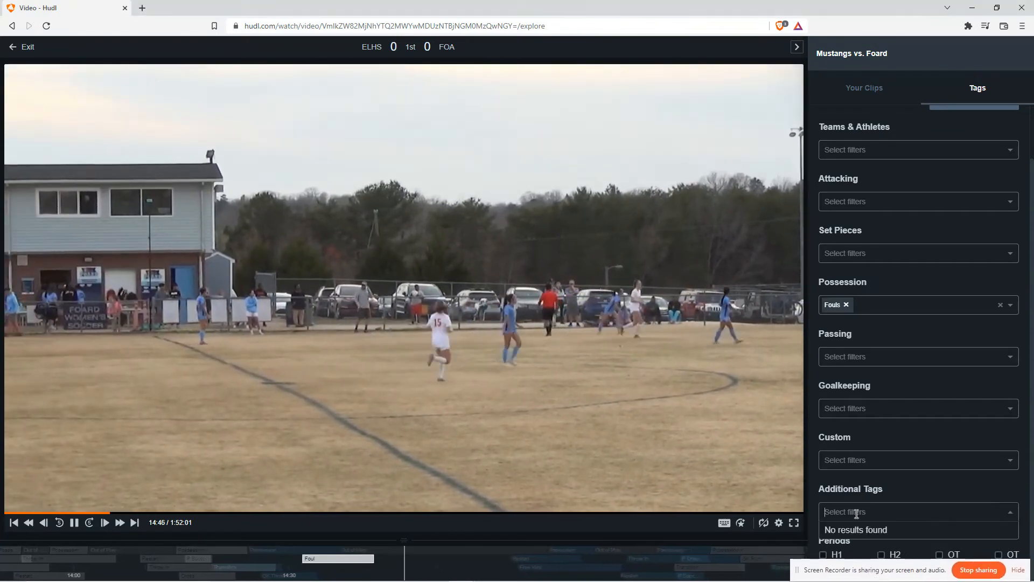
{"action": "left_click", "coordinate": [866, 460]}
{"action": "left_click", "coordinate": [865, 408]}
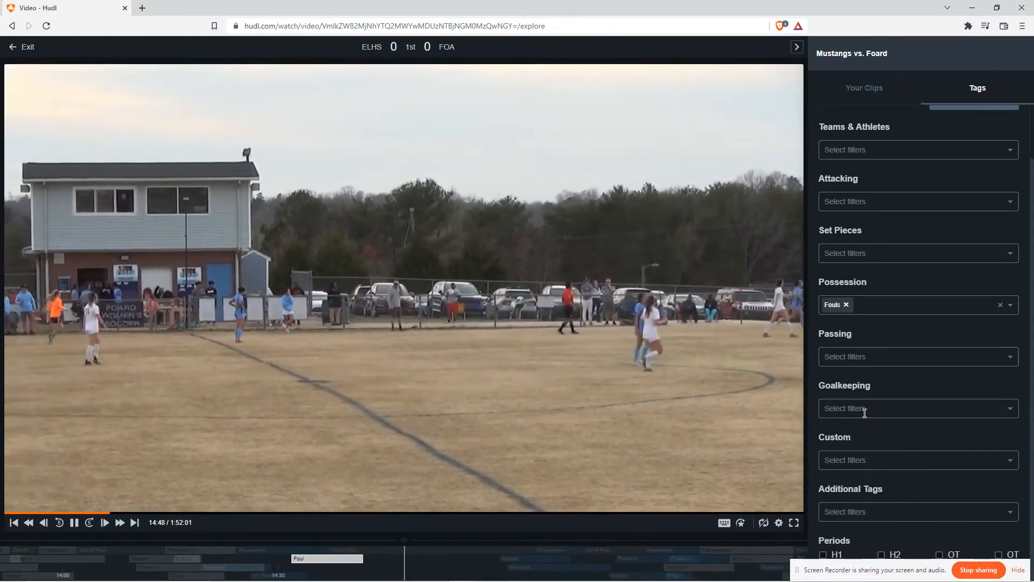
{"action": "left_click", "coordinate": [861, 382]}
{"action": "left_click", "coordinate": [852, 314]}
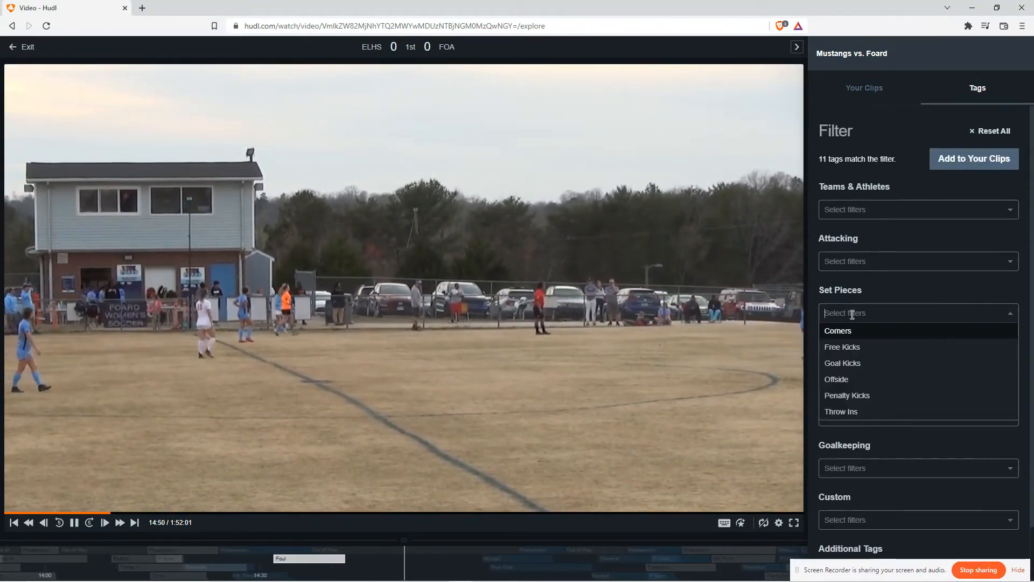
{"action": "left_click", "coordinate": [860, 293]}
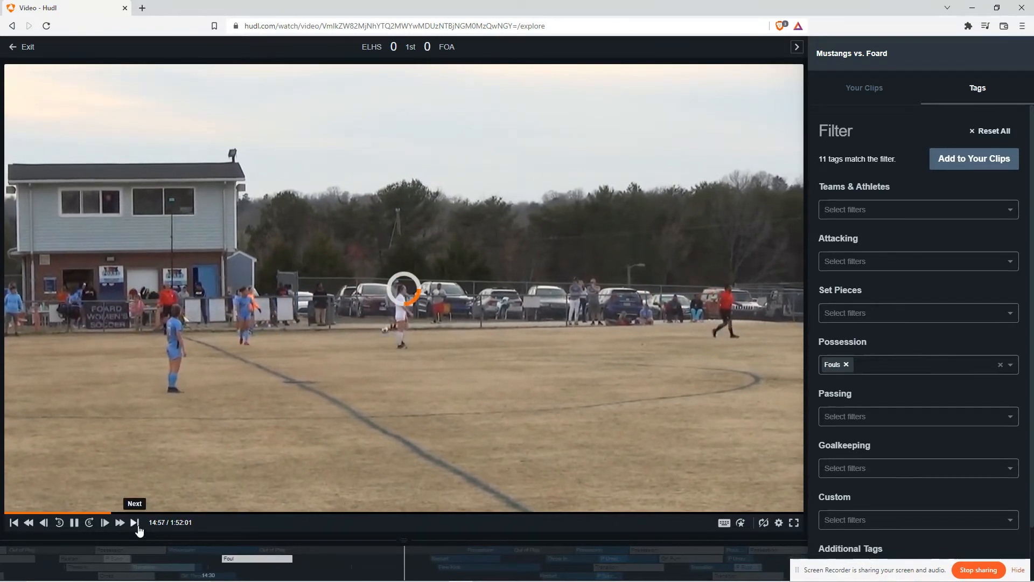
Pause on the next foul clip at about 27:45 and create a new clip from it
{"action": "left_click", "coordinate": [135, 522]}
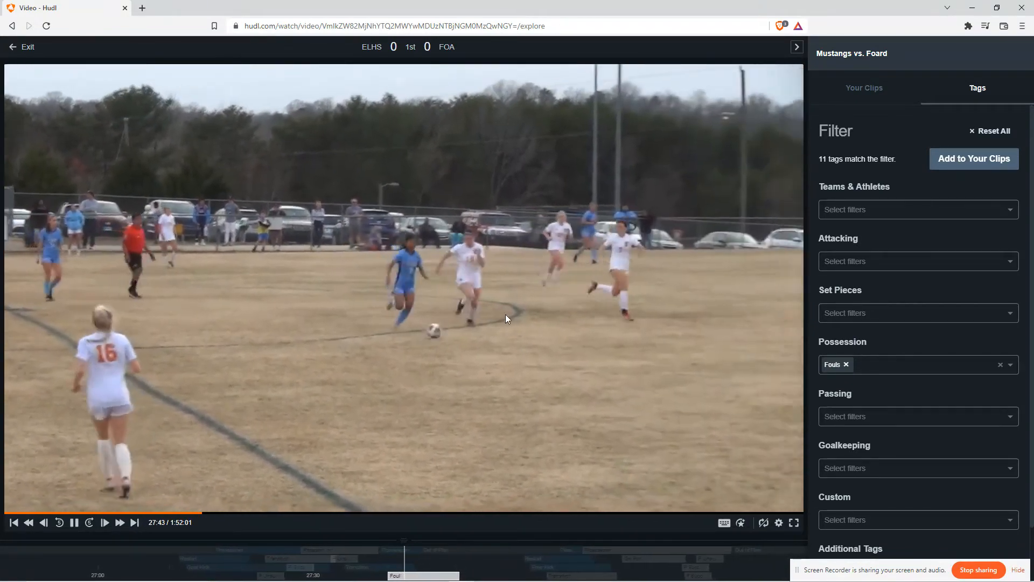
{"action": "left_click", "coordinate": [72, 527]}
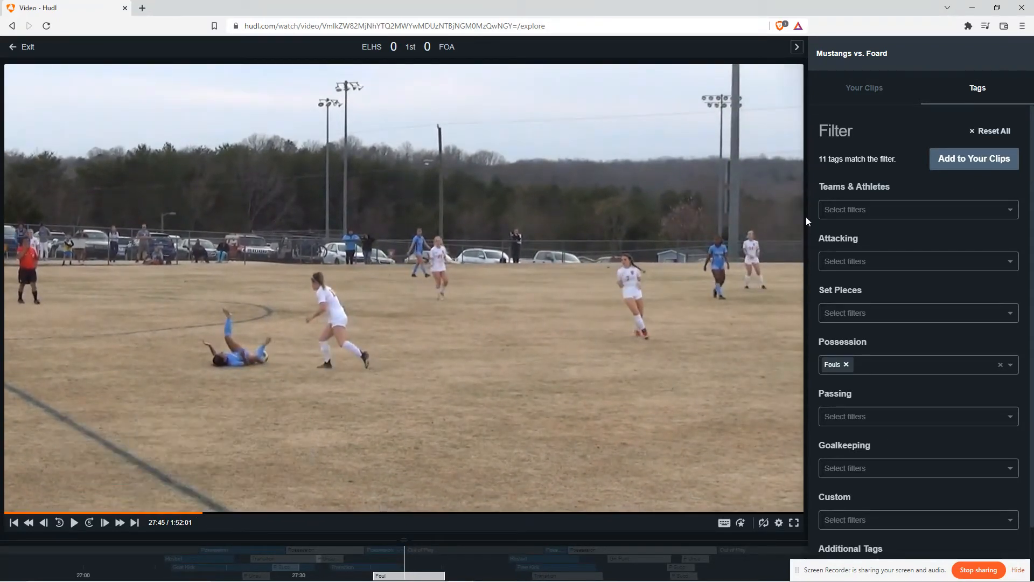
{"action": "left_click", "coordinate": [864, 89]}
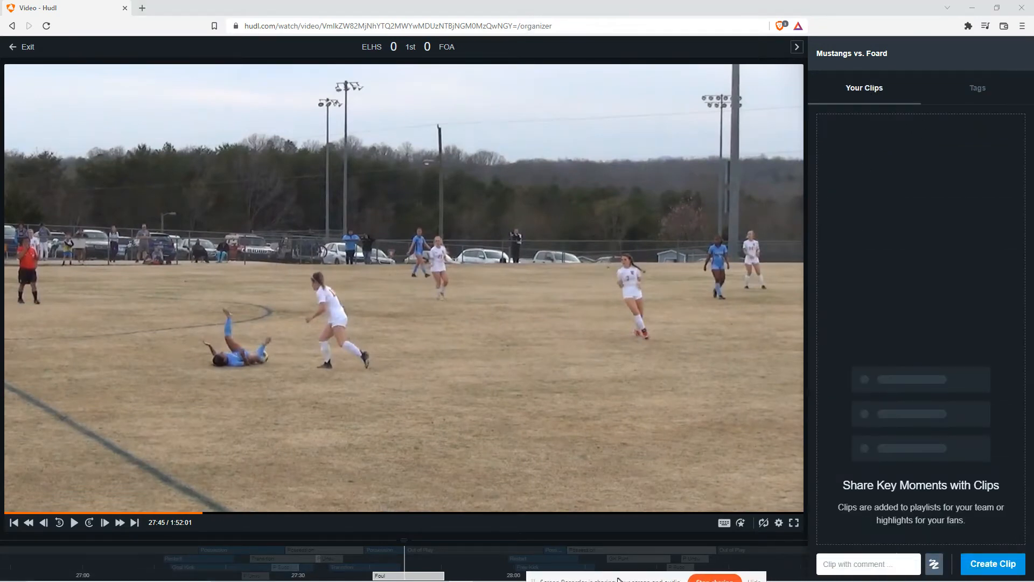
{"action": "left_click", "coordinate": [983, 565]}
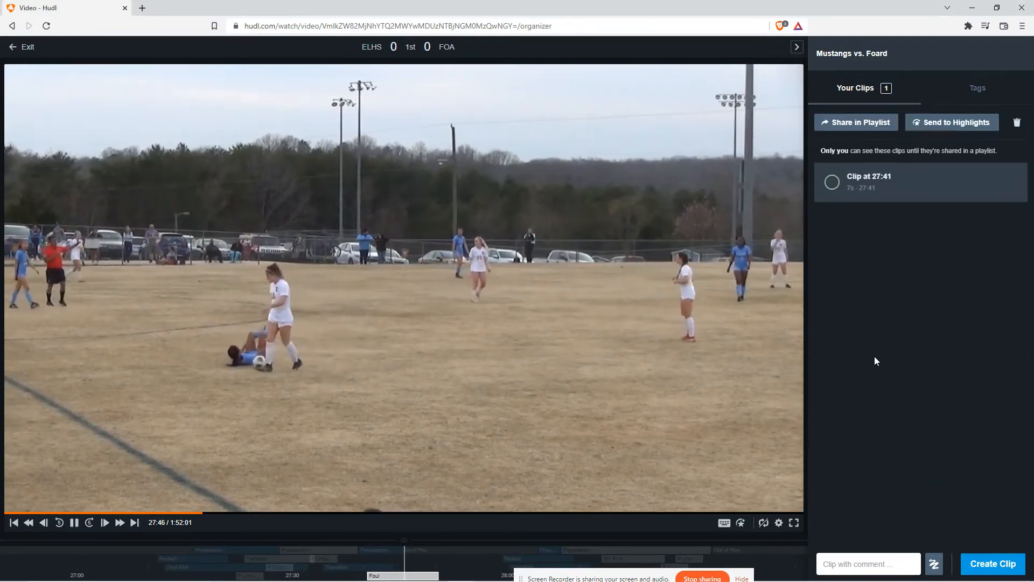
Rename the clip at 27:41 with the player's first name followed by 'Trampling a girl'
{"action": "left_click", "coordinate": [869, 196]}
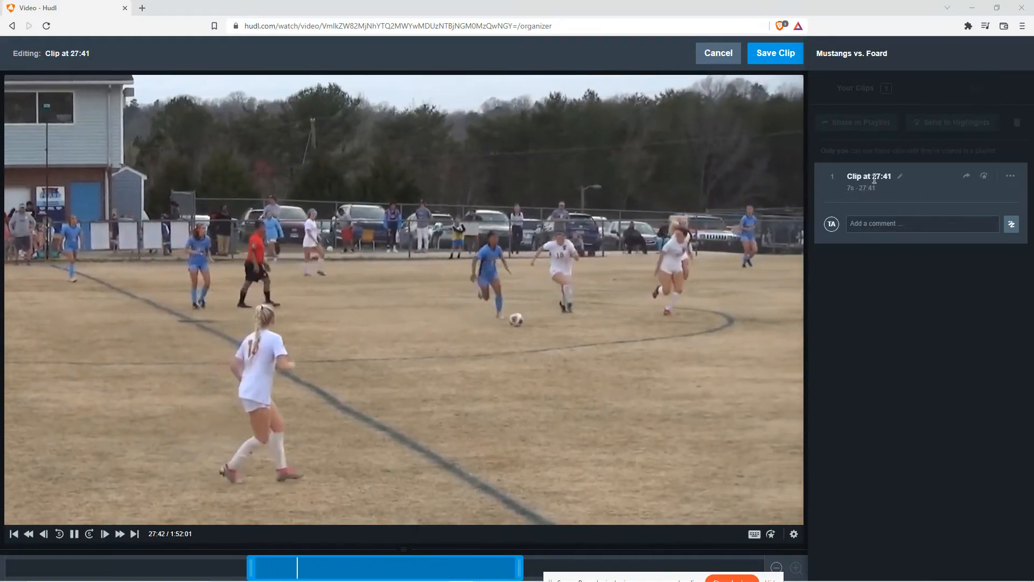
{"action": "left_click", "coordinate": [881, 176]}
{"action": "type", "text": "Devin T"}
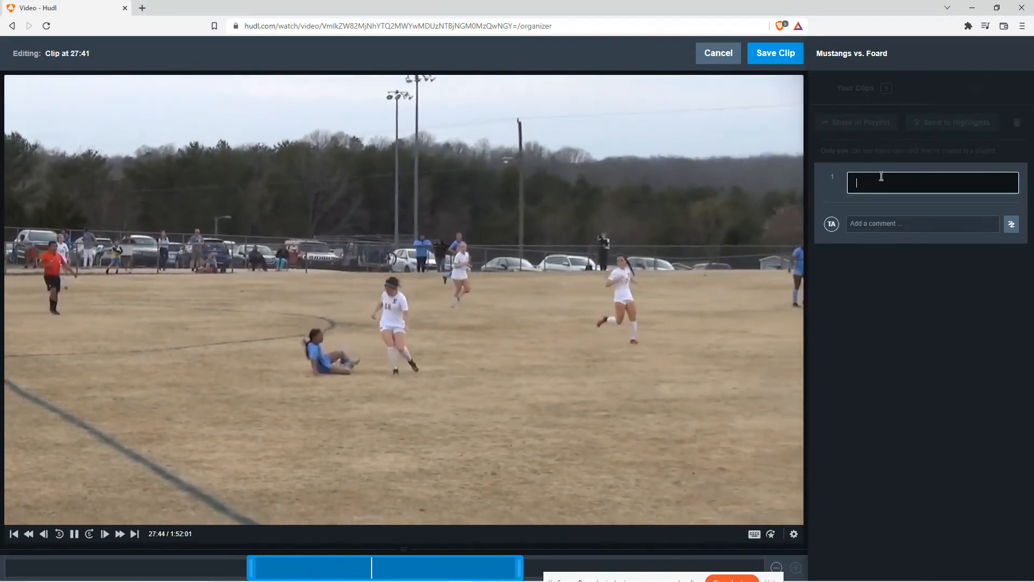
{"action": "type", "text": "rampling a girl"}
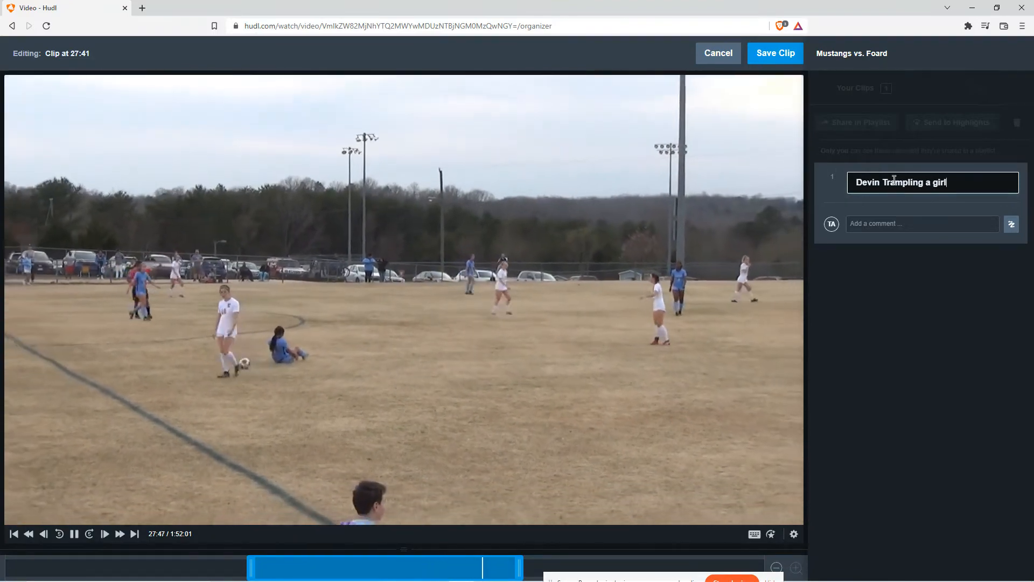
{"action": "key", "text": "Return"}
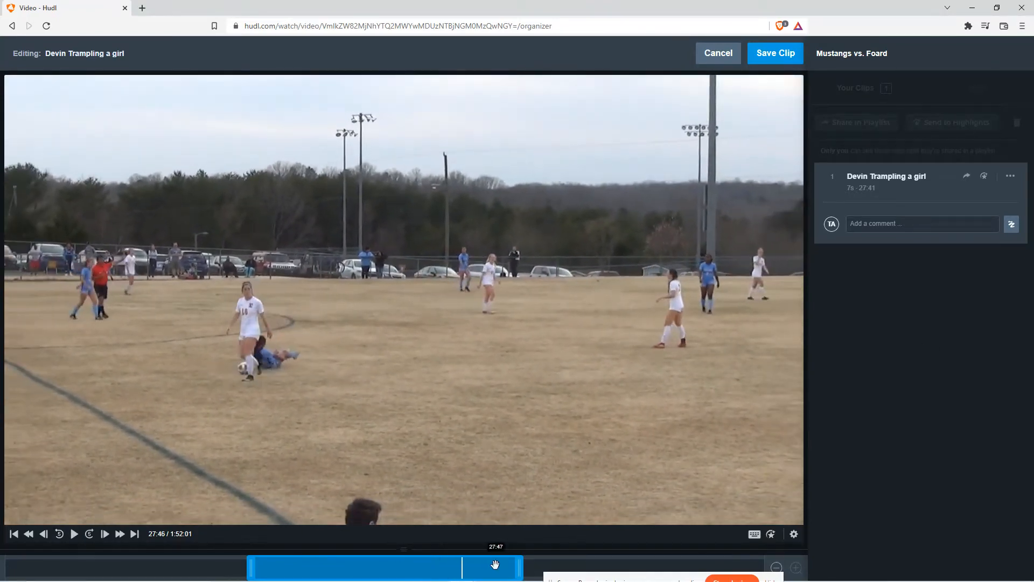
Trim the clip's start and end on the timeline and preview the shortened clip
{"action": "left_click_drag", "start_coordinate": [476, 572], "coordinate": [475, 572]}
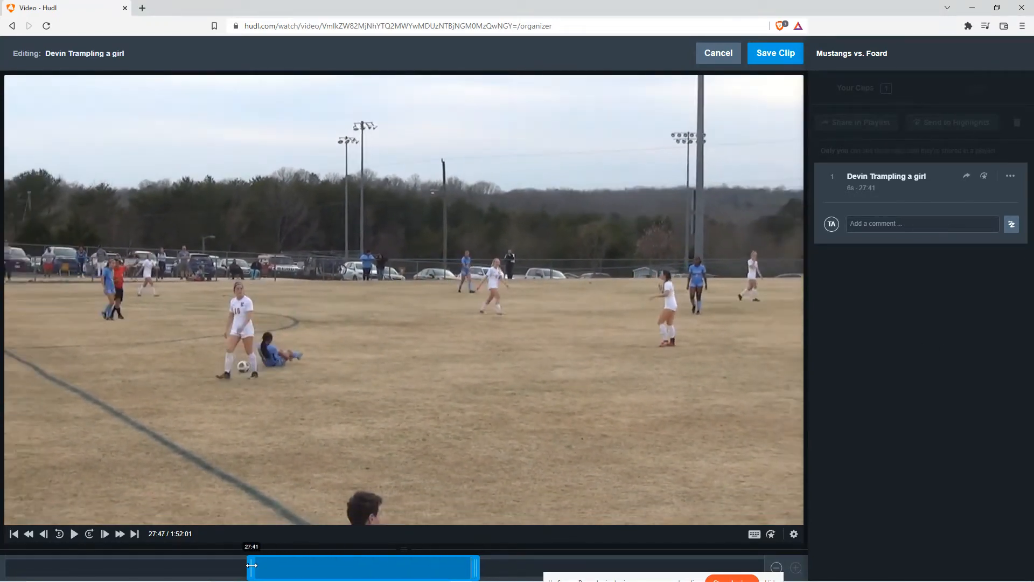
{"action": "left_click_drag", "start_coordinate": [278, 569], "coordinate": [280, 569]}
{"action": "left_click", "coordinate": [74, 533]}
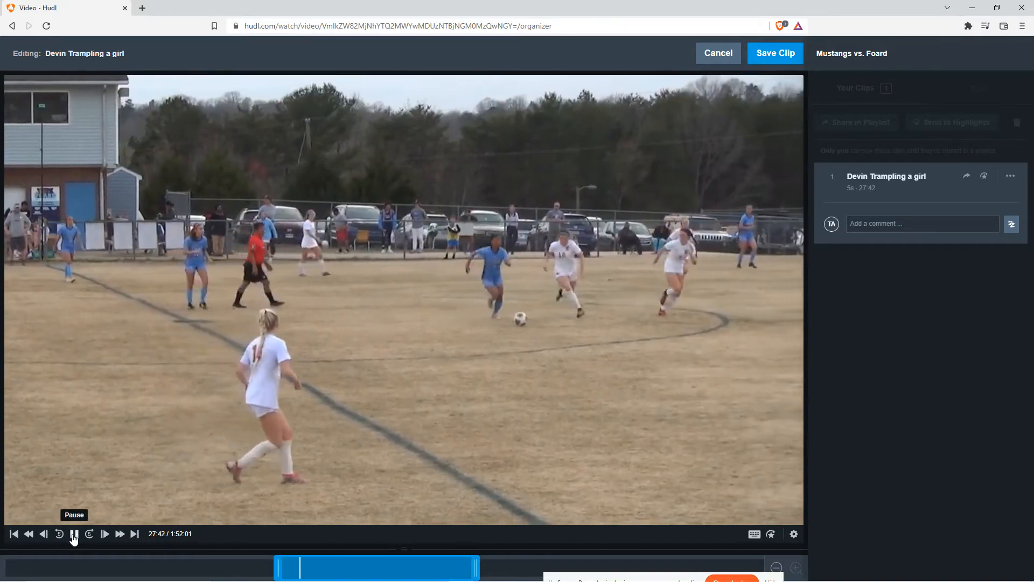
{"action": "left_click", "coordinate": [74, 534]}
{"action": "mouse_move", "coordinate": [346, 575]}
{"action": "left_mouse_down"}
{"action": "mouse_move", "coordinate": [400, 574]}
{"action": "mouse_move", "coordinate": [329, 574]}
{"action": "left_mouse_up"}
{"action": "left_click", "coordinate": [74, 533]}
{"action": "left_click", "coordinate": [73, 534]}
{"action": "left_click", "coordinate": [75, 534]}
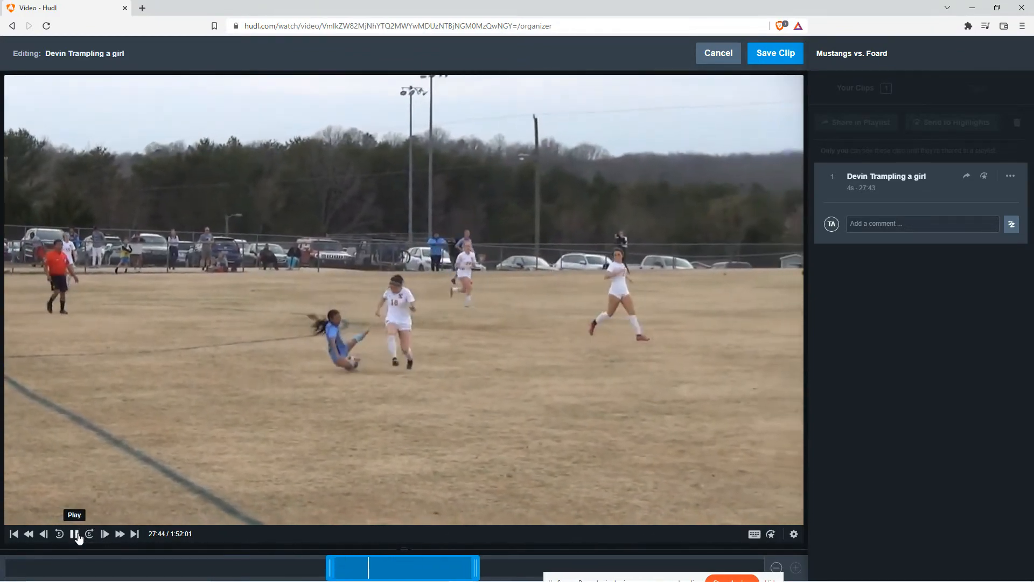
{"action": "left_click_drag", "start_coordinate": [473, 568], "coordinate": [414, 568]}
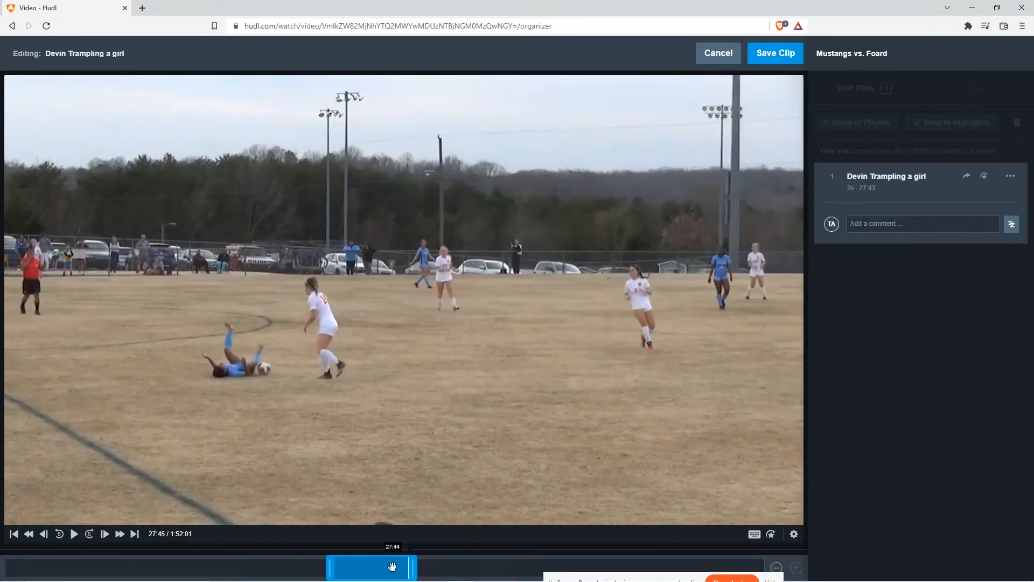
{"action": "left_click", "coordinate": [75, 534]}
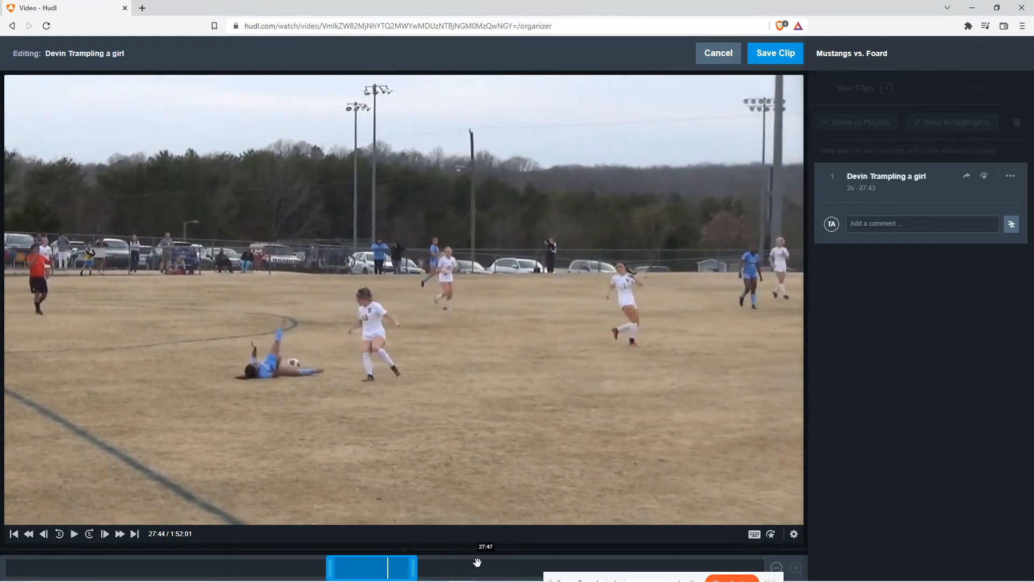
{"action": "left_click", "coordinate": [417, 571]}
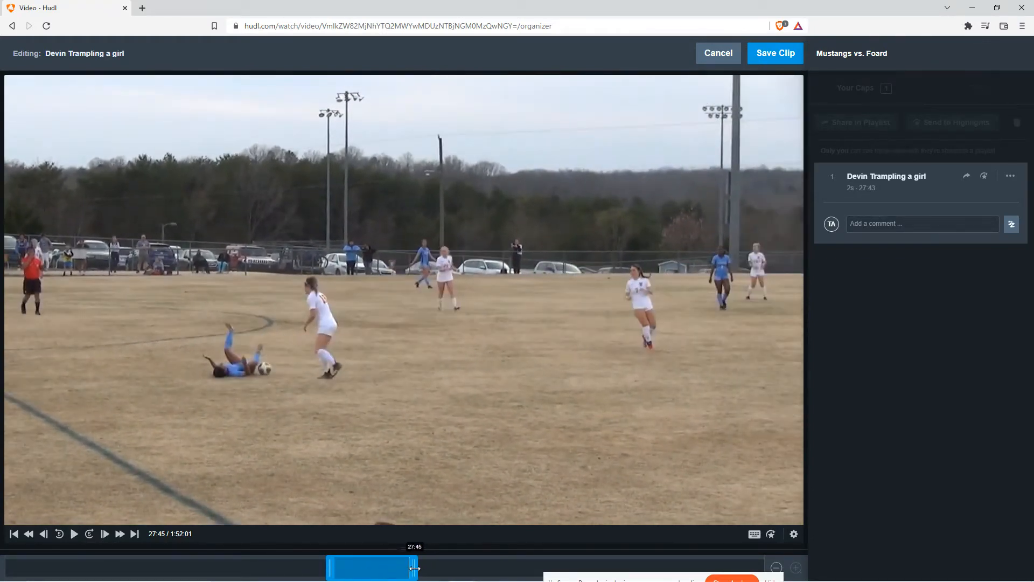
{"action": "left_click", "coordinate": [75, 534]}
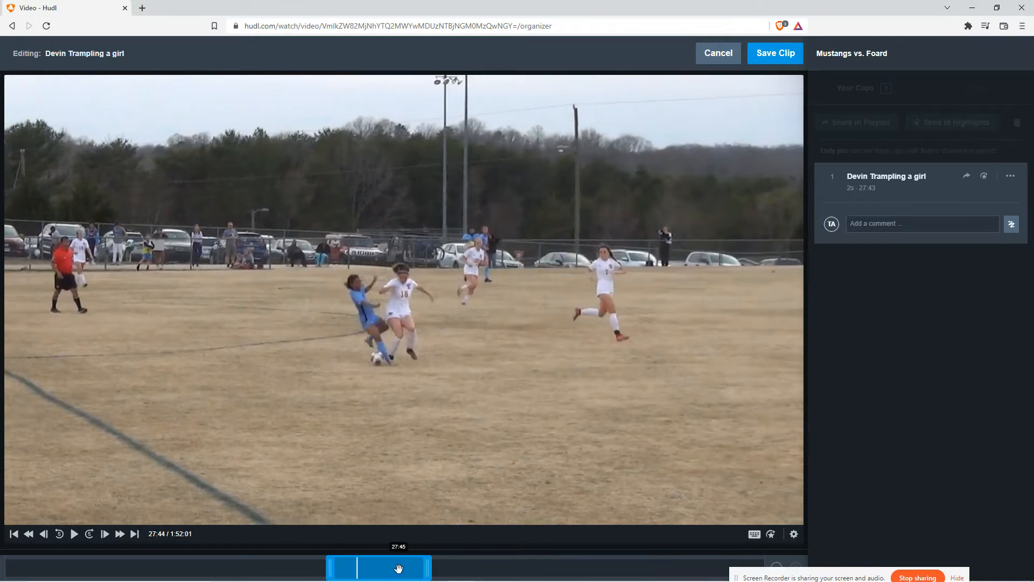
{"action": "left_click", "coordinate": [75, 534]}
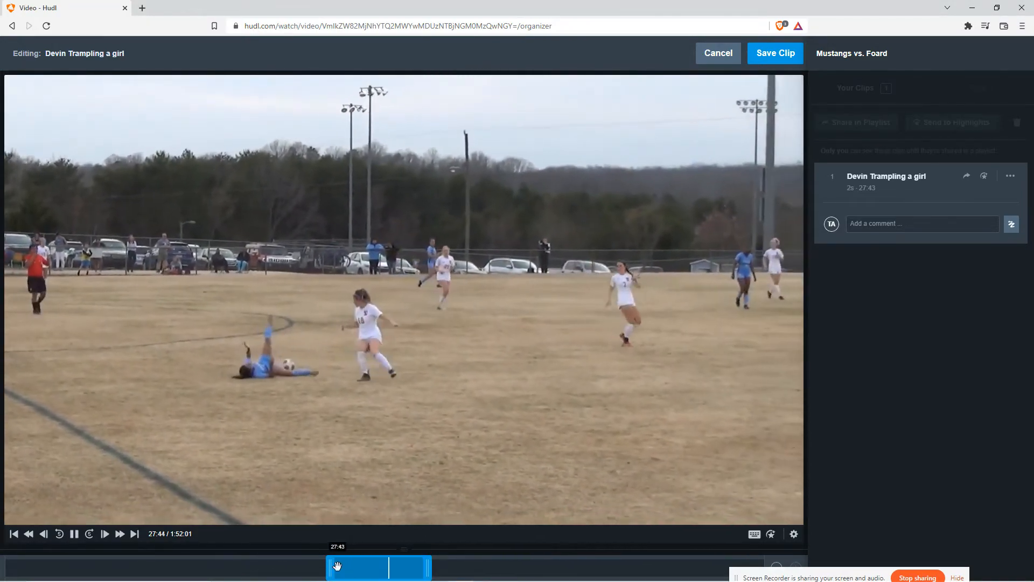
Readjust the clip's start and end to about 2 seconds from 27:42 and save the clip
{"action": "left_click_drag", "start_coordinate": [336, 565], "coordinate": [294, 564]}
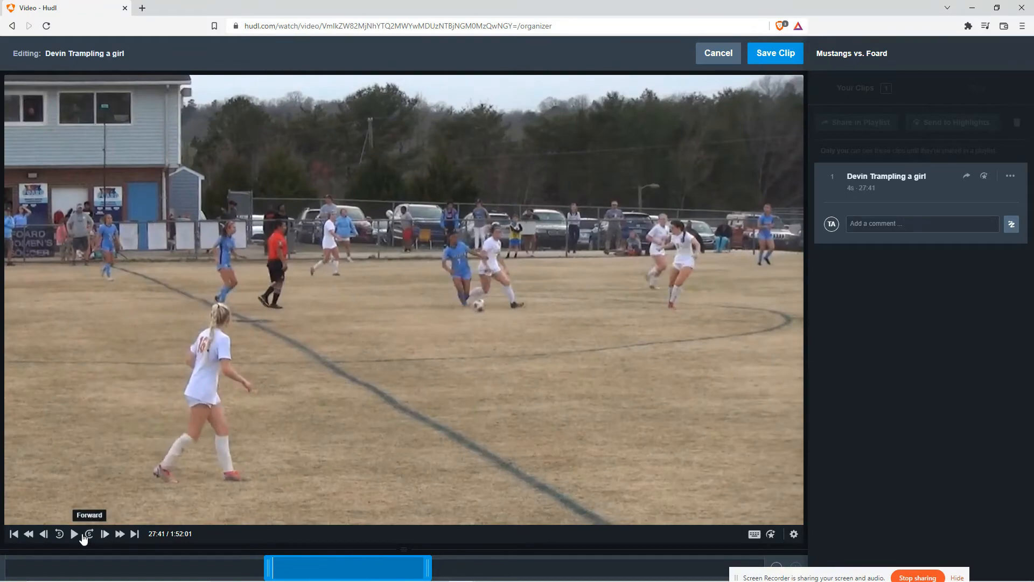
{"action": "left_click", "coordinate": [81, 535]}
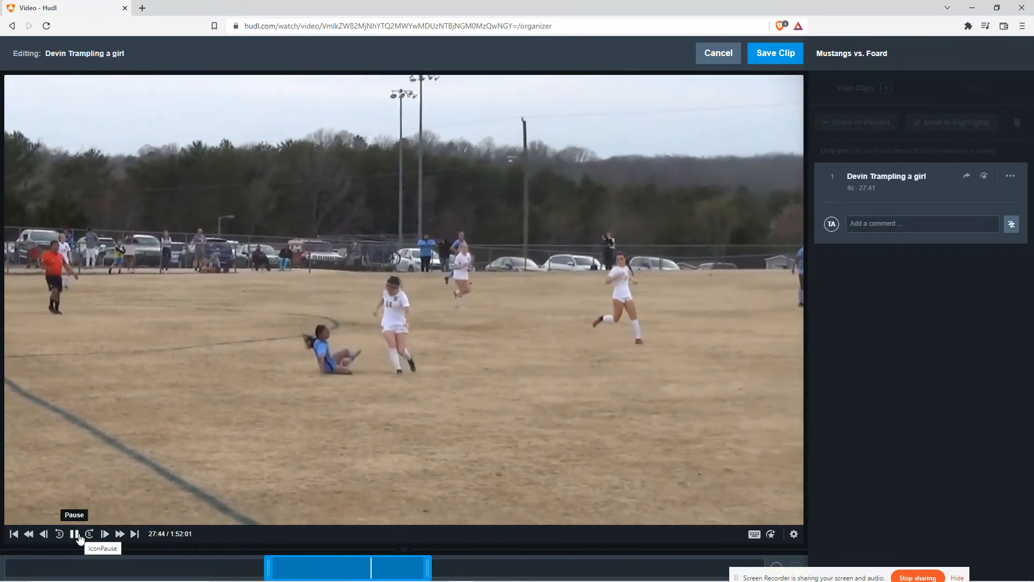
{"action": "left_click_drag", "start_coordinate": [309, 569], "coordinate": [312, 568]}
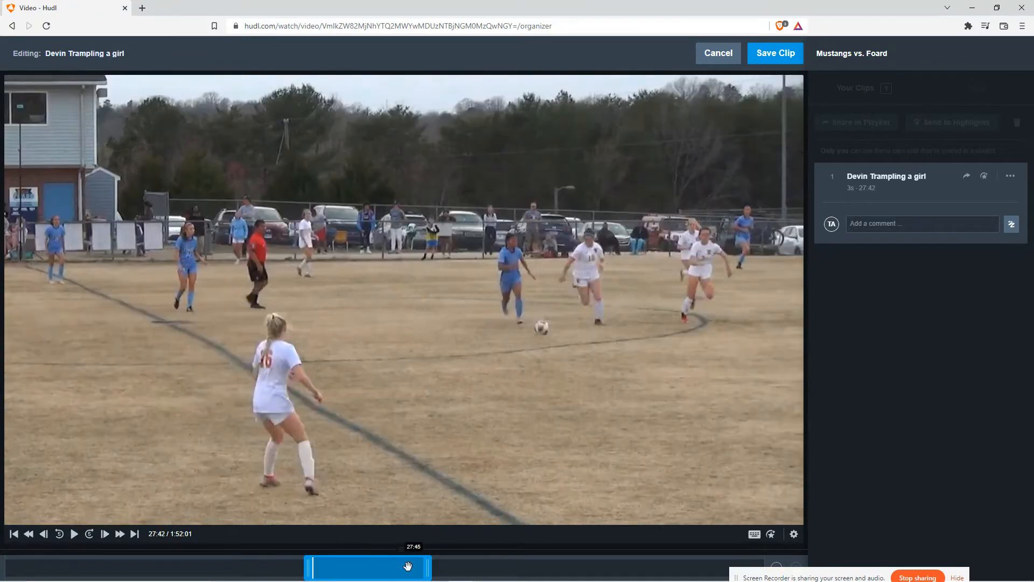
{"action": "left_click", "coordinate": [75, 533]}
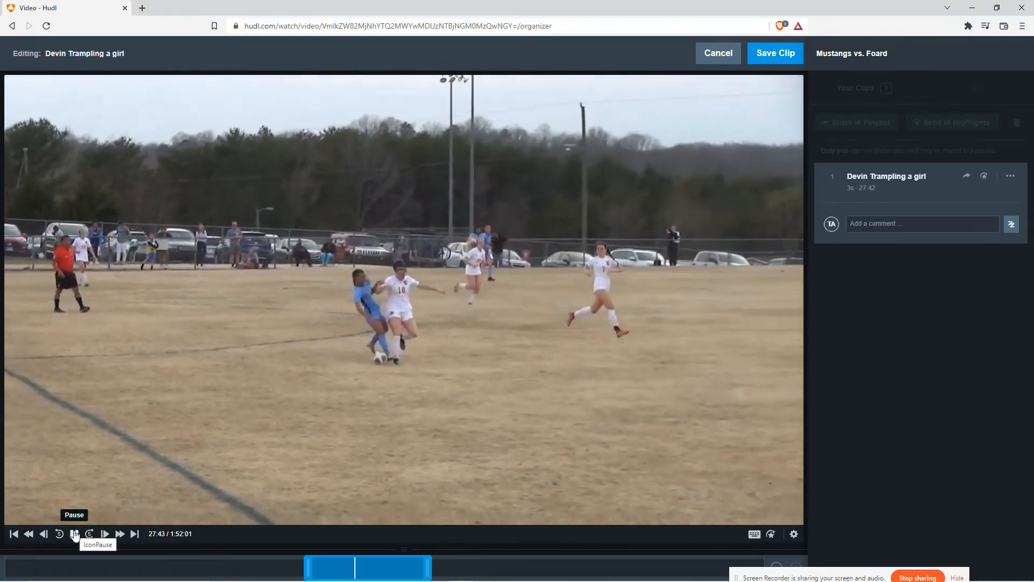
{"action": "left_click", "coordinate": [74, 534]}
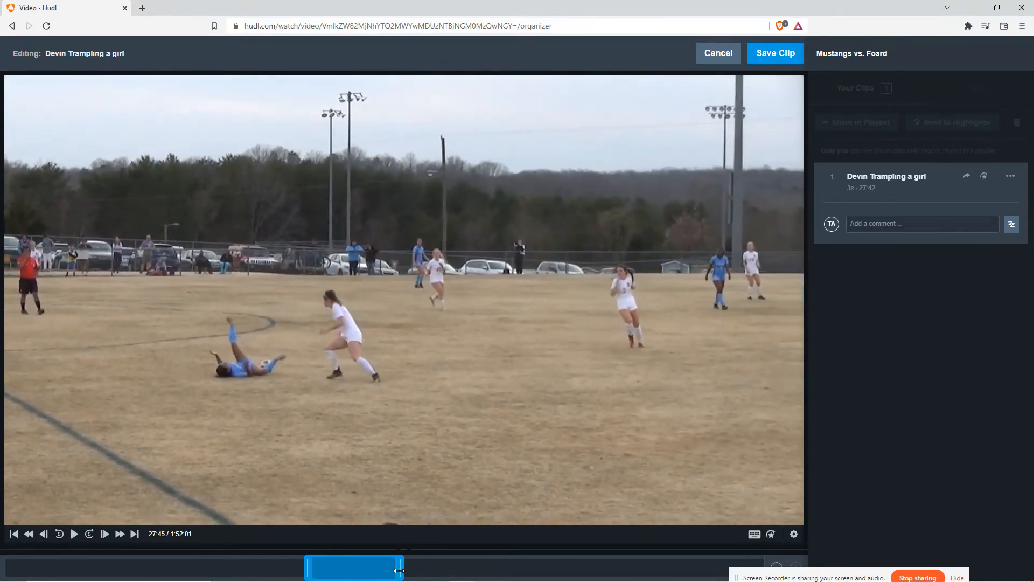
{"action": "left_click_drag", "start_coordinate": [399, 570], "coordinate": [397, 569]}
{"action": "left_click", "coordinate": [76, 535]}
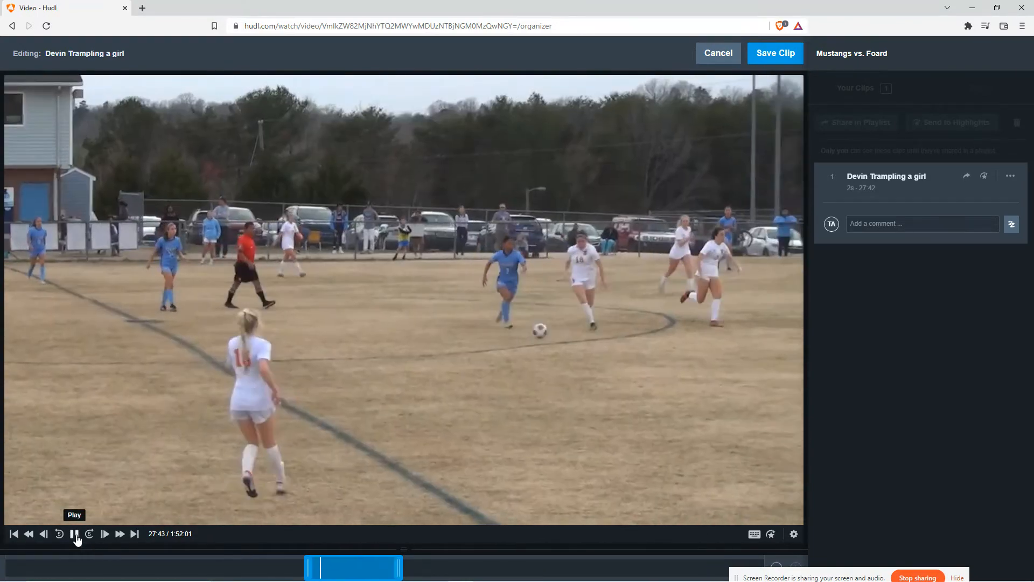
{"action": "left_click_drag", "start_coordinate": [835, 576], "coordinate": [907, 492]}
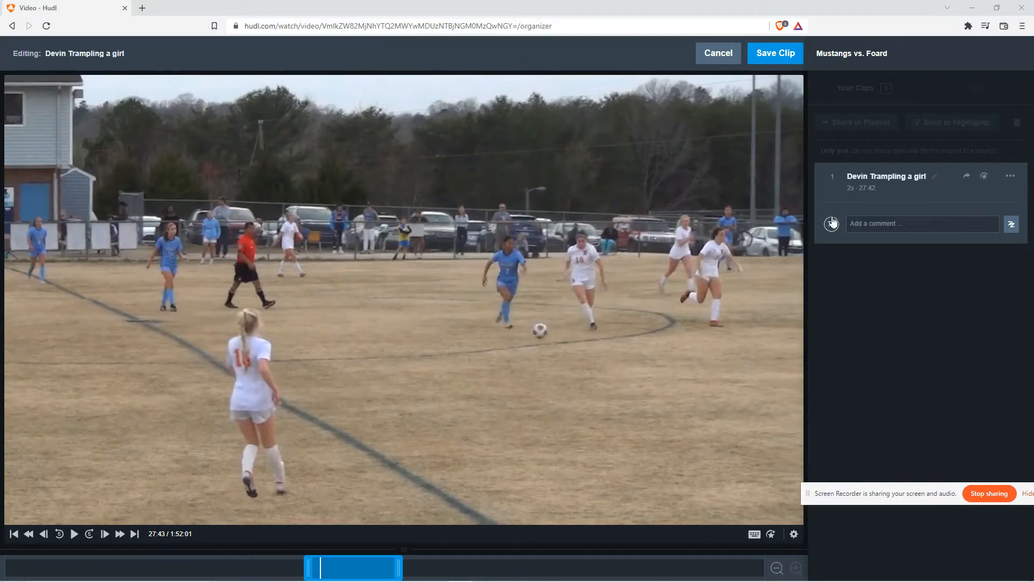
{"action": "left_click", "coordinate": [771, 54]}
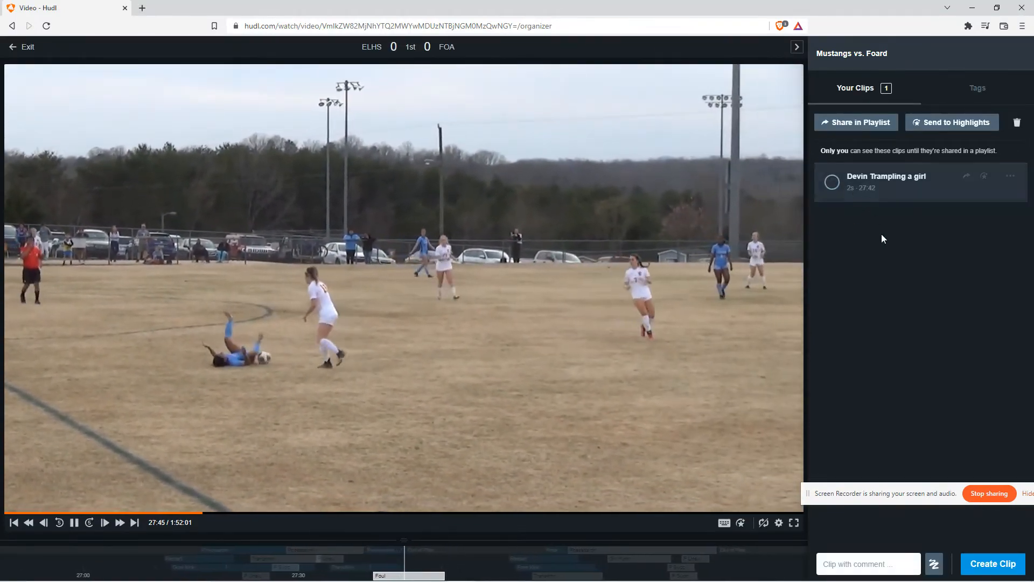
Share the clip in a new playlist and name it Fouls
{"action": "left_click_drag", "start_coordinate": [874, 490], "coordinate": [889, 491]}
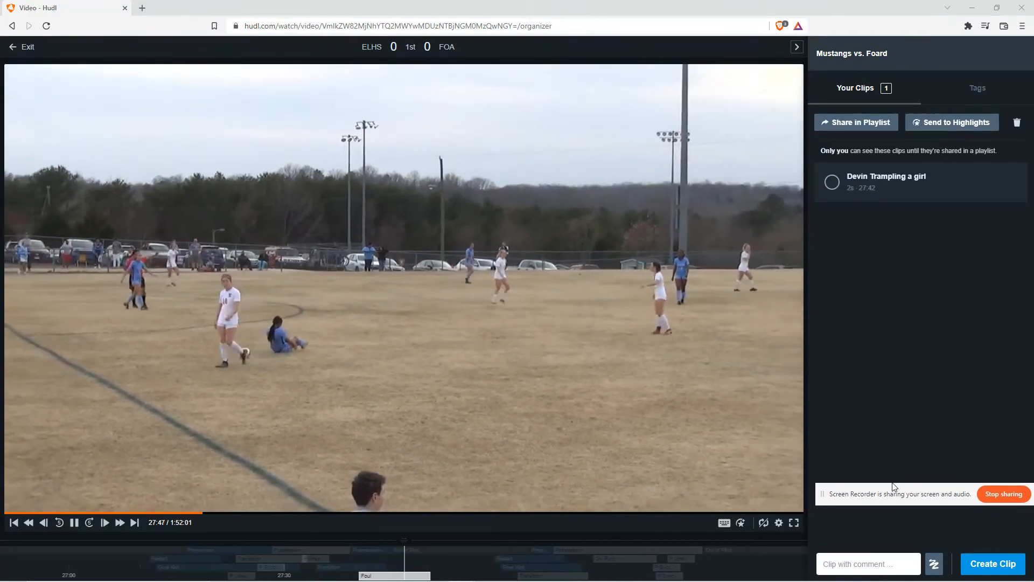
{"action": "left_click", "coordinate": [863, 123]}
{"action": "left_click", "coordinate": [441, 182]}
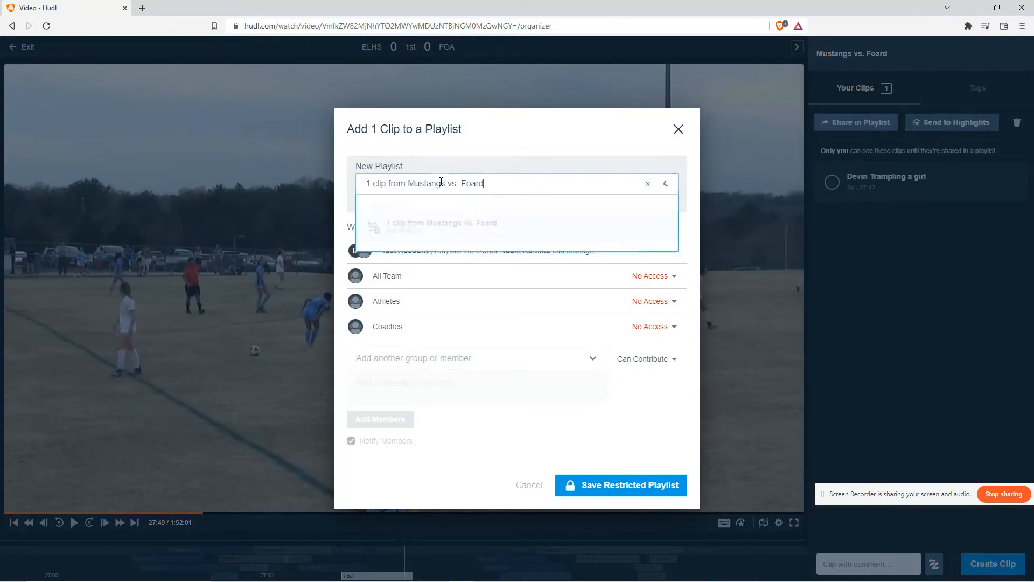
{"action": "left_click_drag", "start_coordinate": [517, 187], "coordinate": [380, 176]}
{"action": "left_click", "coordinate": [442, 185]}
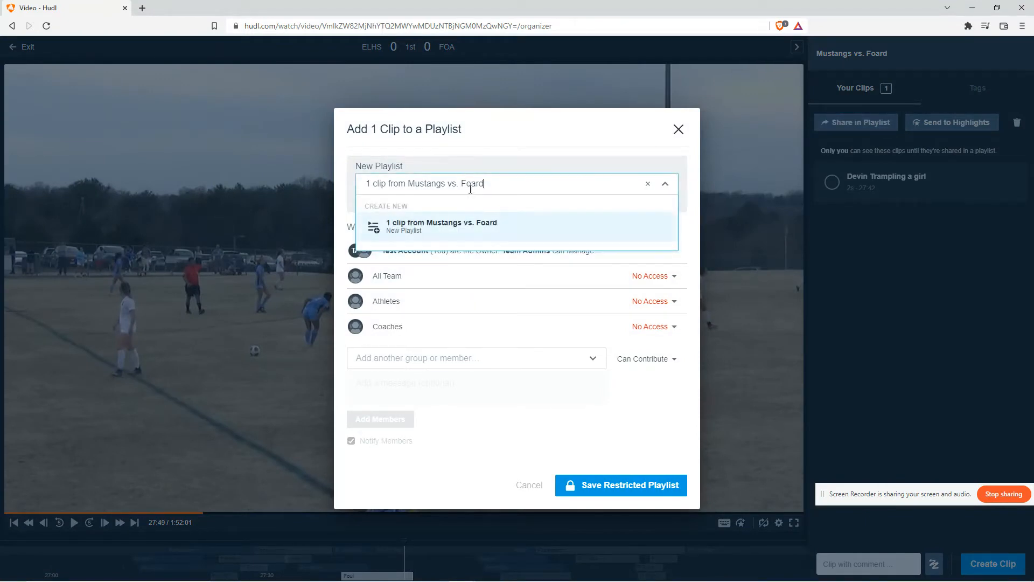
{"action": "left_click", "coordinate": [490, 181]}
{"action": "left_click", "coordinate": [489, 179]}
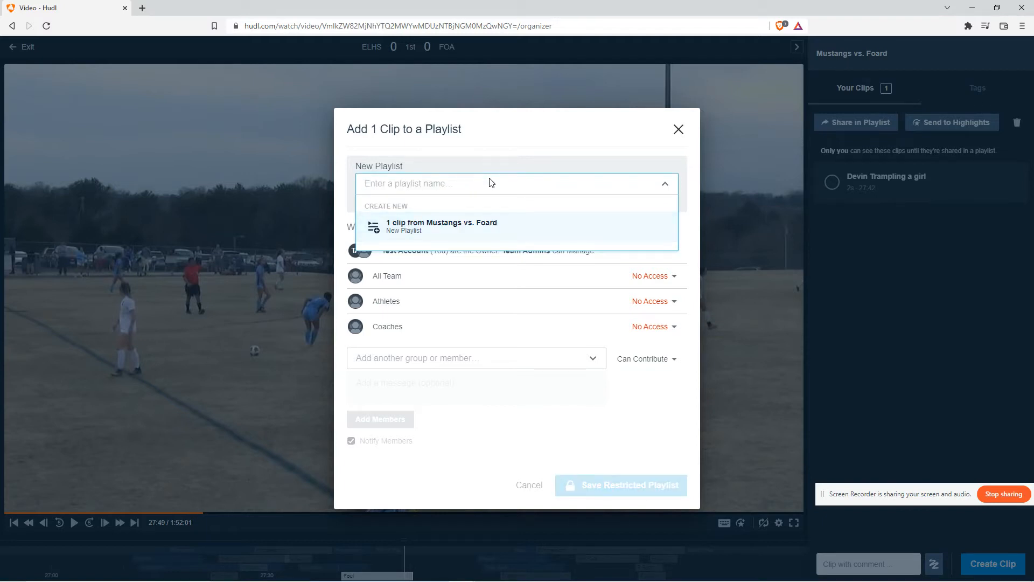
{"action": "key", "text": "Return"}
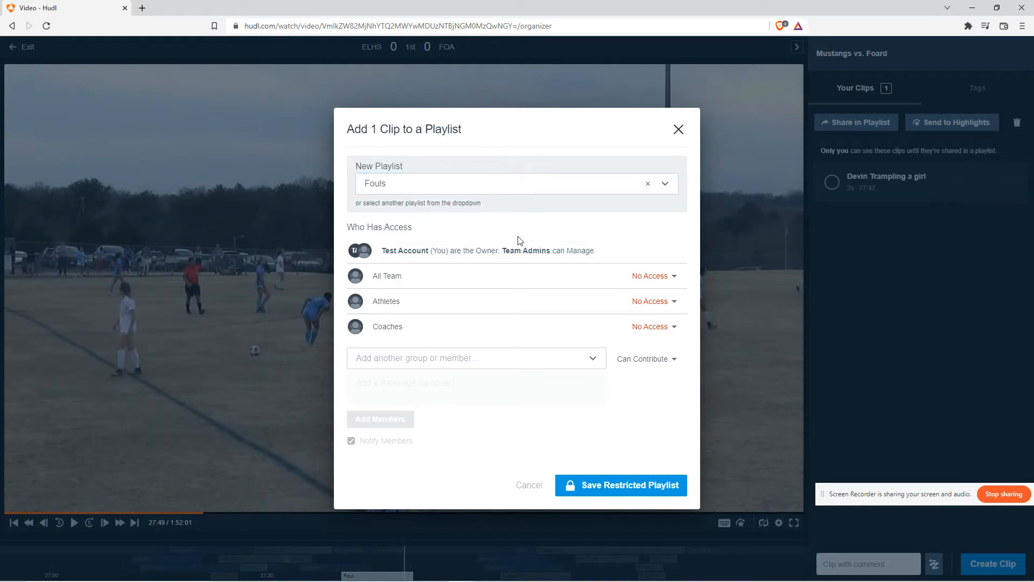
Browse the list of team members and groups available for playlist access
{"action": "scroll", "coordinate": [462, 412], "scroll_direction": "down", "scroll_amount": 9}
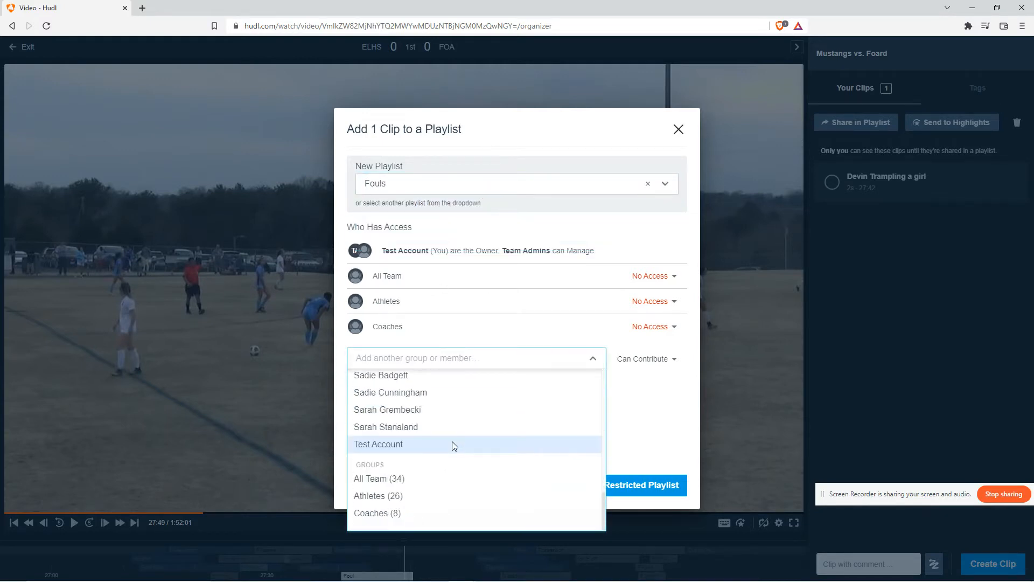
{"action": "scroll", "coordinate": [450, 453], "scroll_direction": "up", "scroll_amount": 7}
{"action": "scroll", "coordinate": [442, 450], "scroll_direction": "down", "scroll_amount": 4}
{"action": "scroll", "coordinate": [440, 436], "scroll_direction": "up", "scroll_amount": 5}
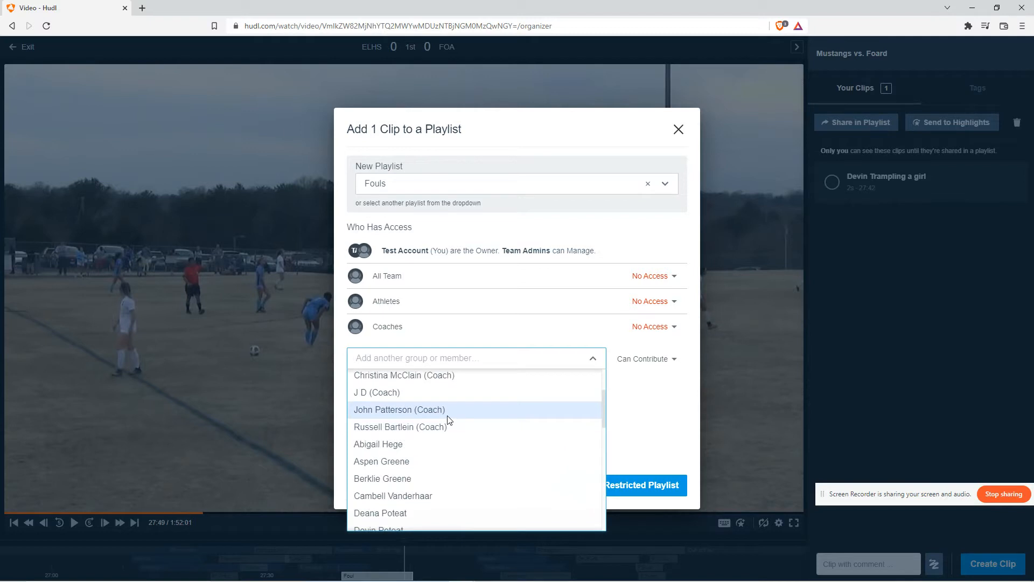
{"action": "scroll", "coordinate": [461, 415], "scroll_direction": "down", "scroll_amount": 8}
{"action": "left_click", "coordinate": [466, 360]}
{"action": "left_click", "coordinate": [587, 360]}
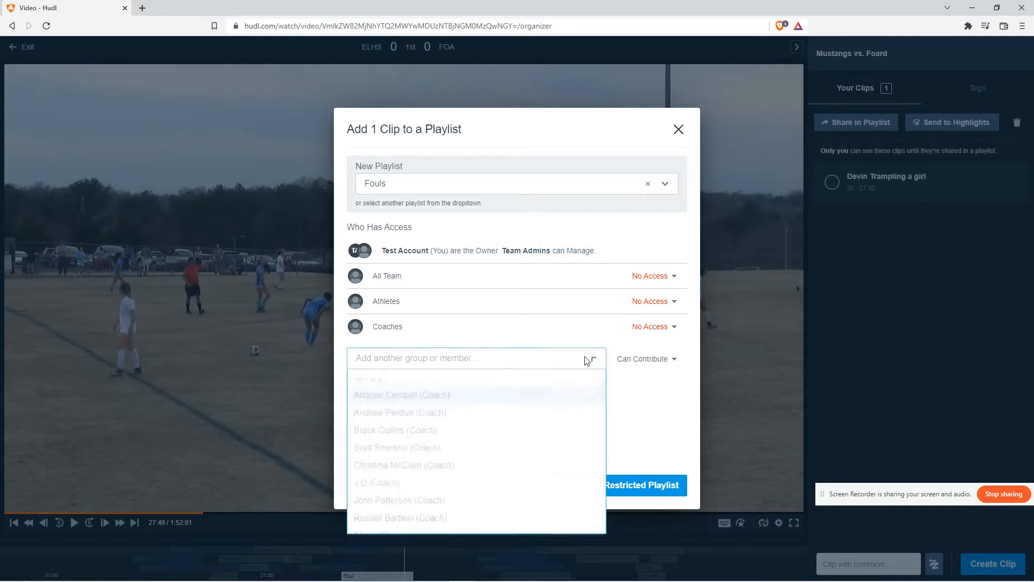
{"action": "scroll", "coordinate": [471, 439], "scroll_direction": "down", "scroll_amount": 5}
{"action": "scroll", "coordinate": [473, 431], "scroll_direction": "up", "scroll_amount": 4}
{"action": "scroll", "coordinate": [469, 418], "scroll_direction": "down", "scroll_amount": 8}
{"action": "scroll", "coordinate": [455, 420], "scroll_direction": "up", "scroll_amount": 6}
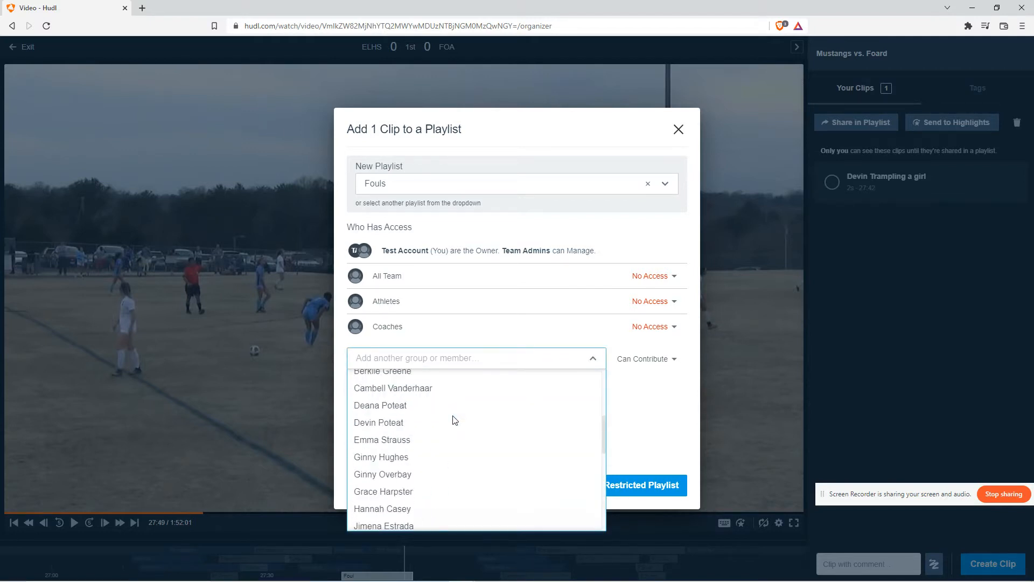
{"action": "scroll", "coordinate": [457, 422], "scroll_direction": "up", "scroll_amount": 4}
{"action": "scroll", "coordinate": [463, 425], "scroll_direction": "down", "scroll_amount": 7}
{"action": "left_click", "coordinate": [503, 361]}
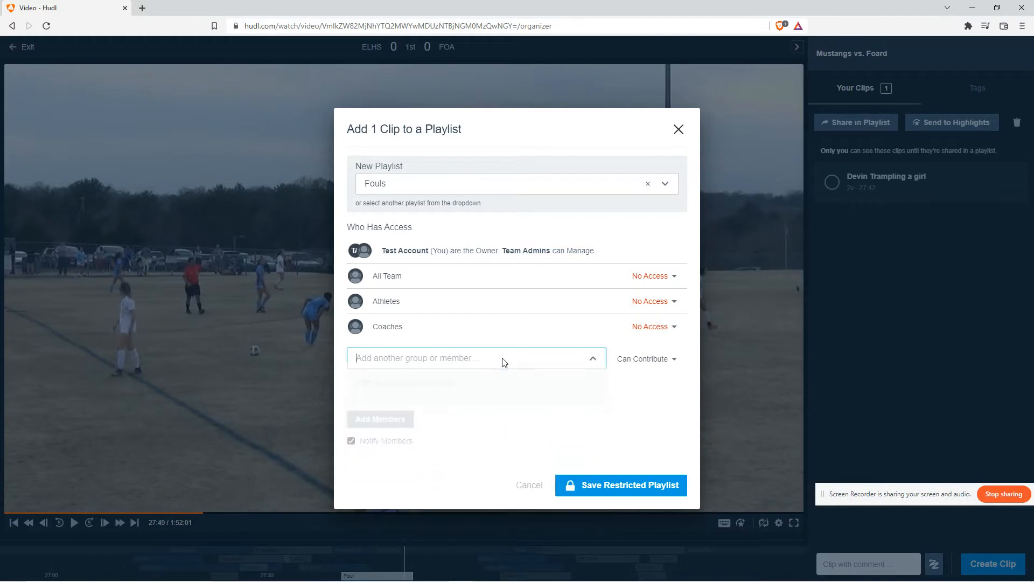
{"action": "left_click", "coordinate": [582, 358]}
{"action": "scroll", "coordinate": [496, 444], "scroll_direction": "down", "scroll_amount": 5}
{"action": "scroll", "coordinate": [496, 421], "scroll_direction": "up", "scroll_amount": 4}
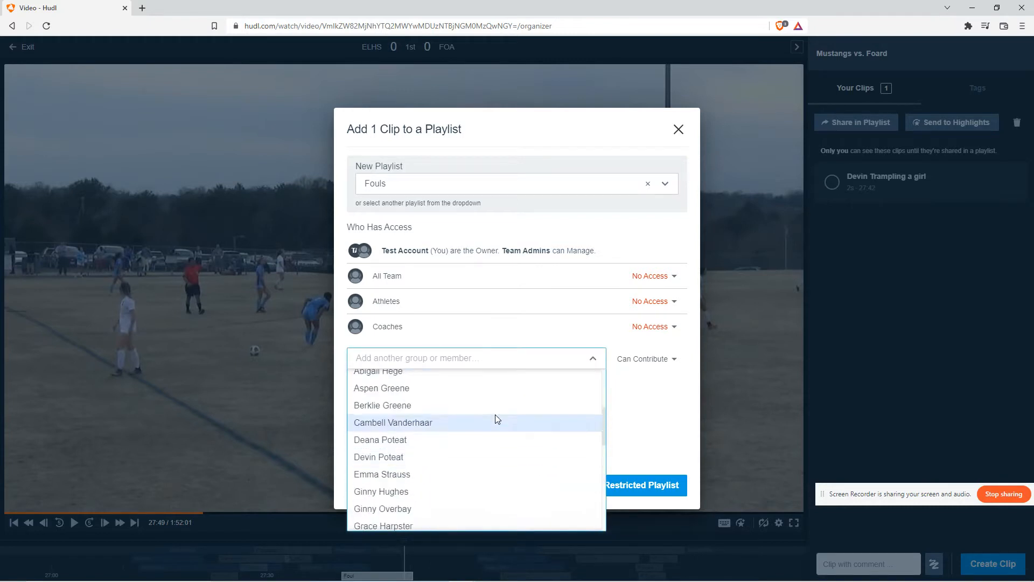
{"action": "left_click", "coordinate": [474, 363]}
{"action": "left_click", "coordinate": [512, 364]}
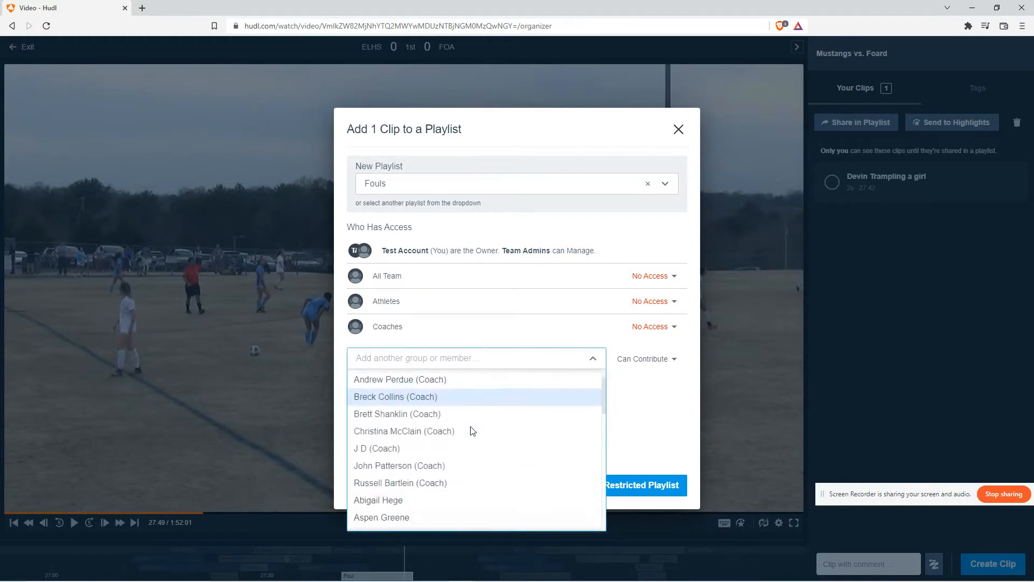
{"action": "scroll", "coordinate": [476, 415], "scroll_direction": "down", "scroll_amount": 3}
{"action": "left_click", "coordinate": [466, 361]}
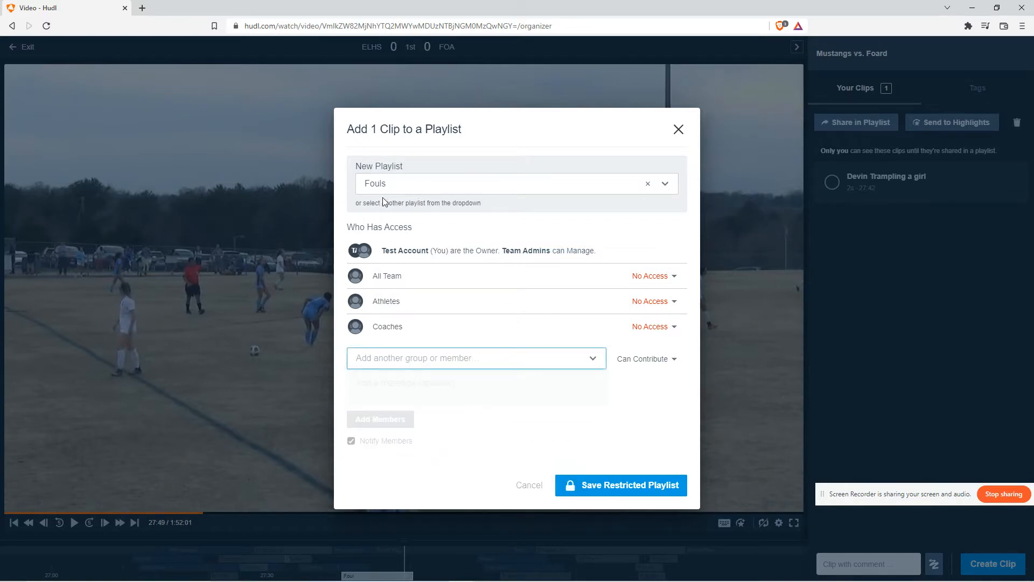
Rename the new playlist as Fouls (Test Account)
{"action": "left_click", "coordinate": [460, 187]}
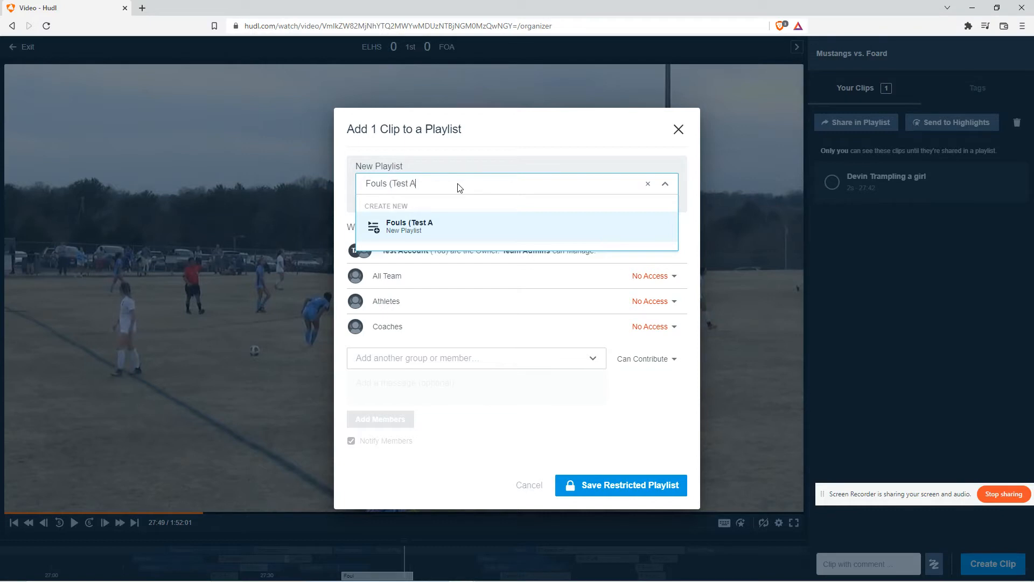
{"action": "key", "text": "Return"}
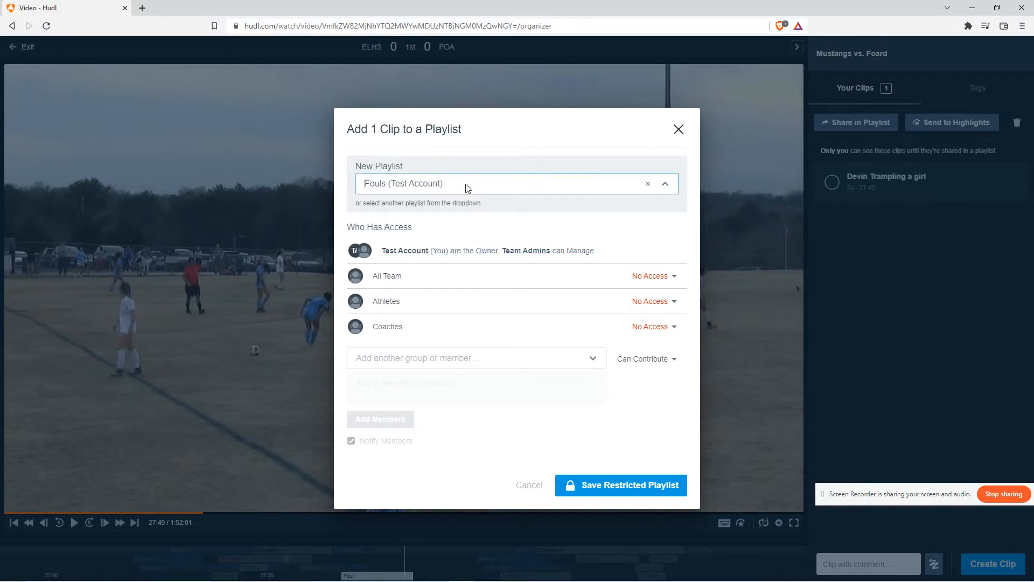
Rename the new playlist as Fouls with the owner's surname in parentheses and save it as a restricted playlist
{"action": "left_click", "coordinate": [451, 186]}
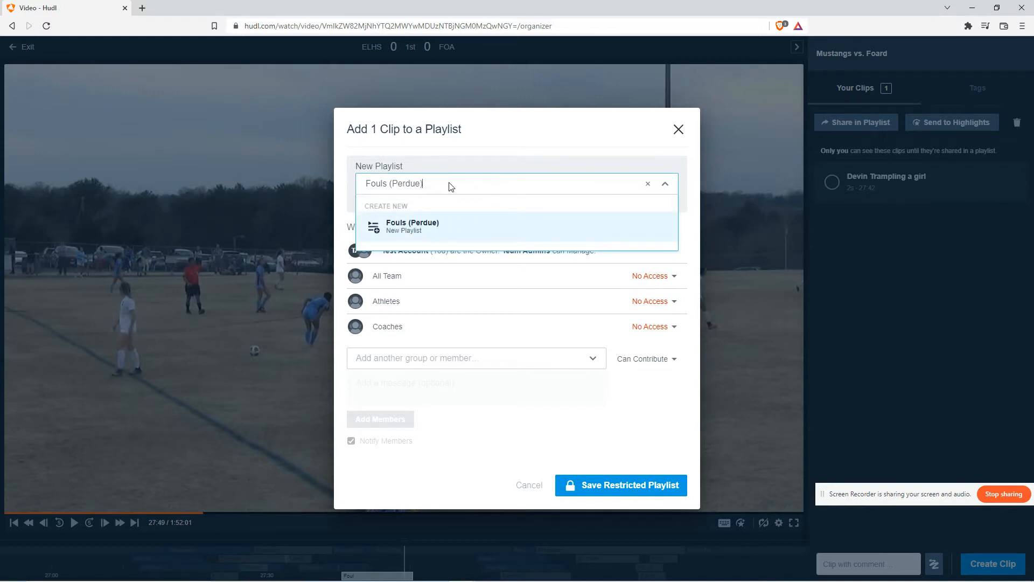
{"action": "key", "text": "Return"}
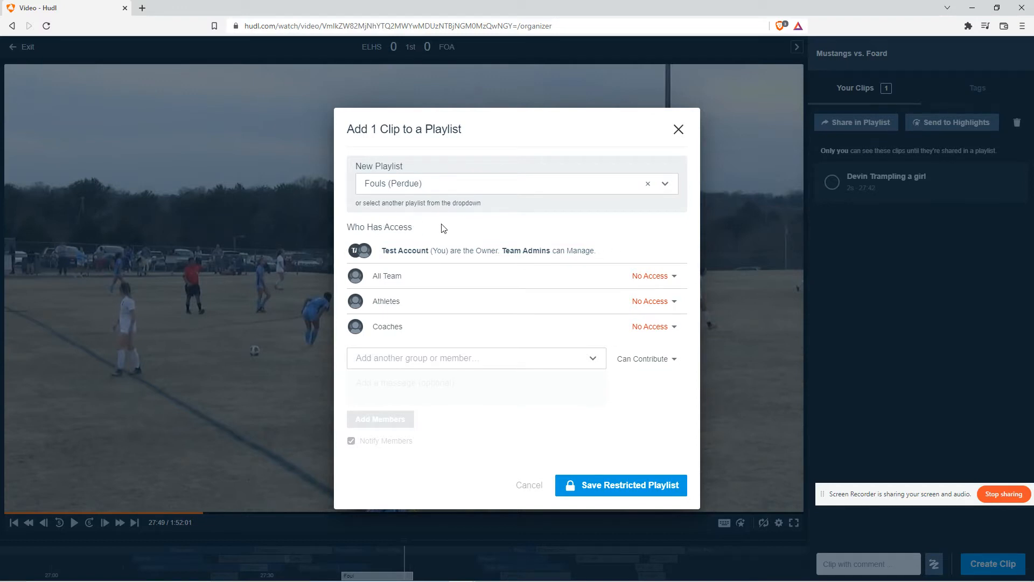
{"action": "left_click", "coordinate": [599, 487]}
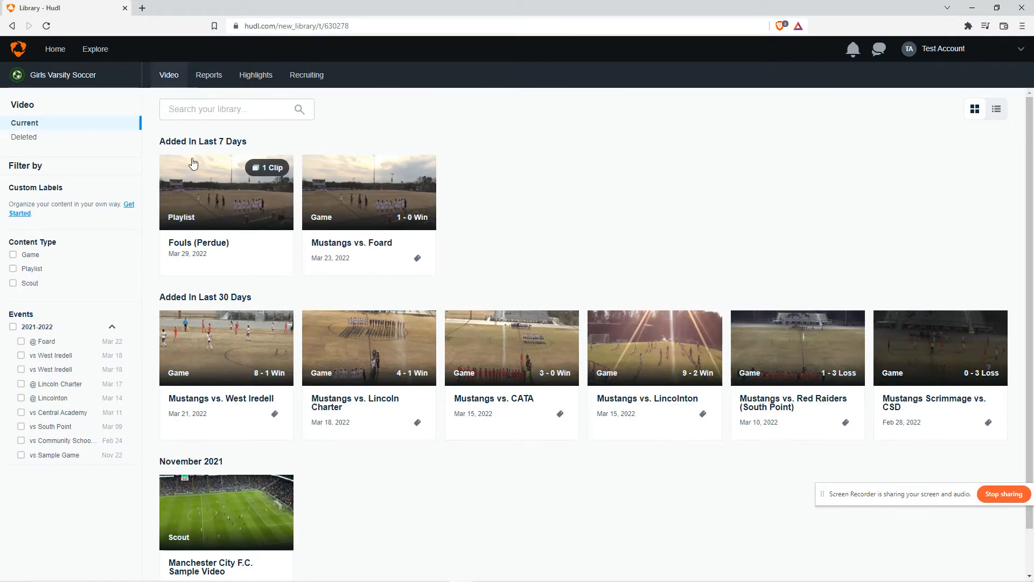
Watch the new Fouls playlist's clip and return to the video library
{"action": "mouse_move", "coordinate": [215, 233]}
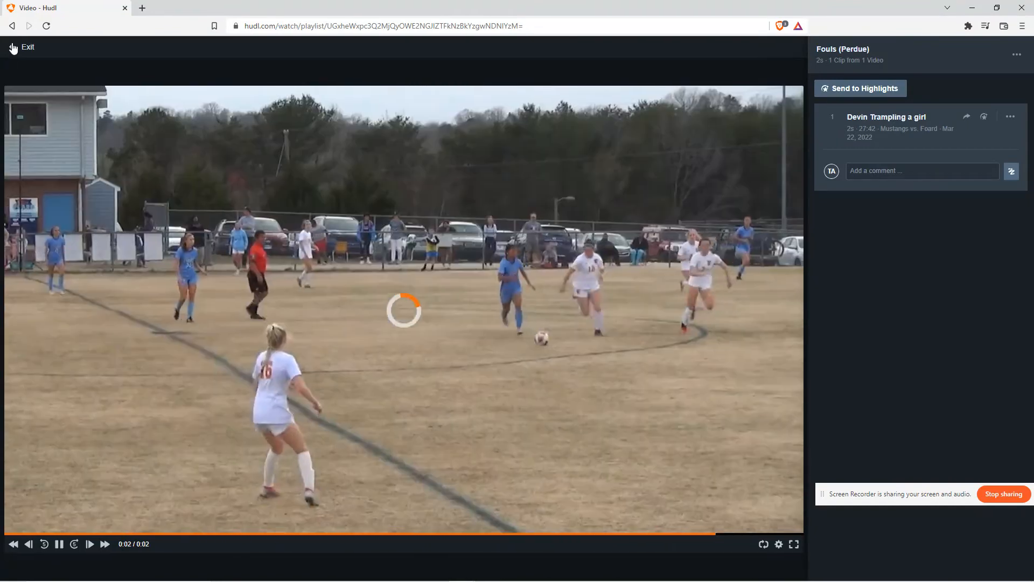
{"action": "left_click", "coordinate": [13, 48]}
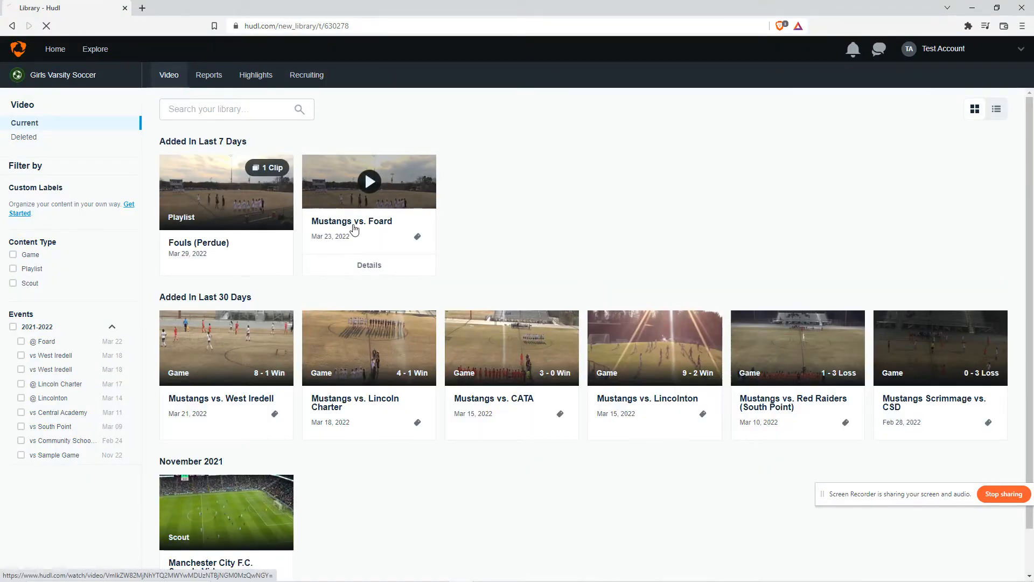
Open the Mustangs vs. Foard game film and filter its tags for athlete #13 and Goals
{"action": "left_click", "coordinate": [354, 230]}
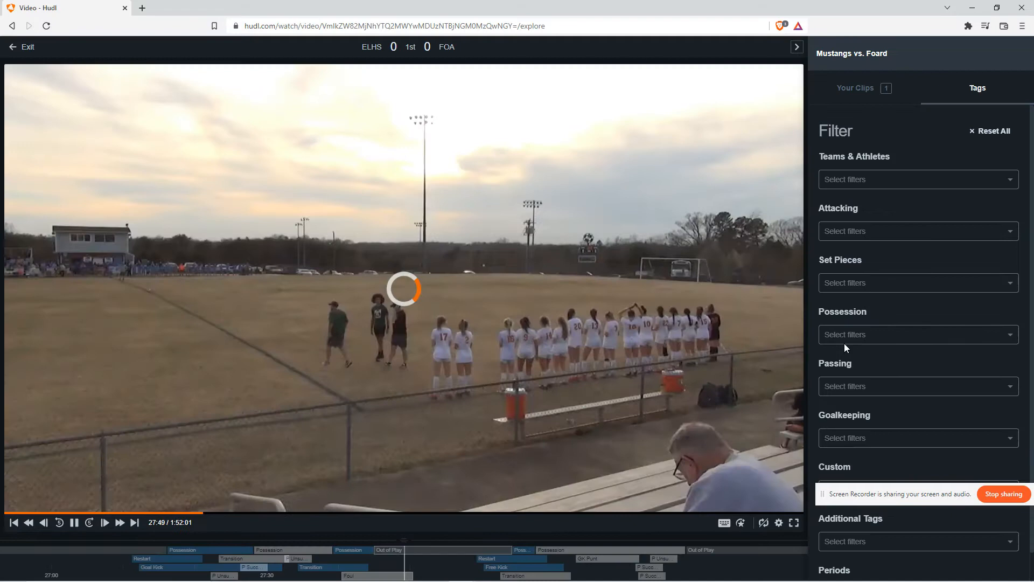
{"action": "left_click", "coordinate": [859, 334]}
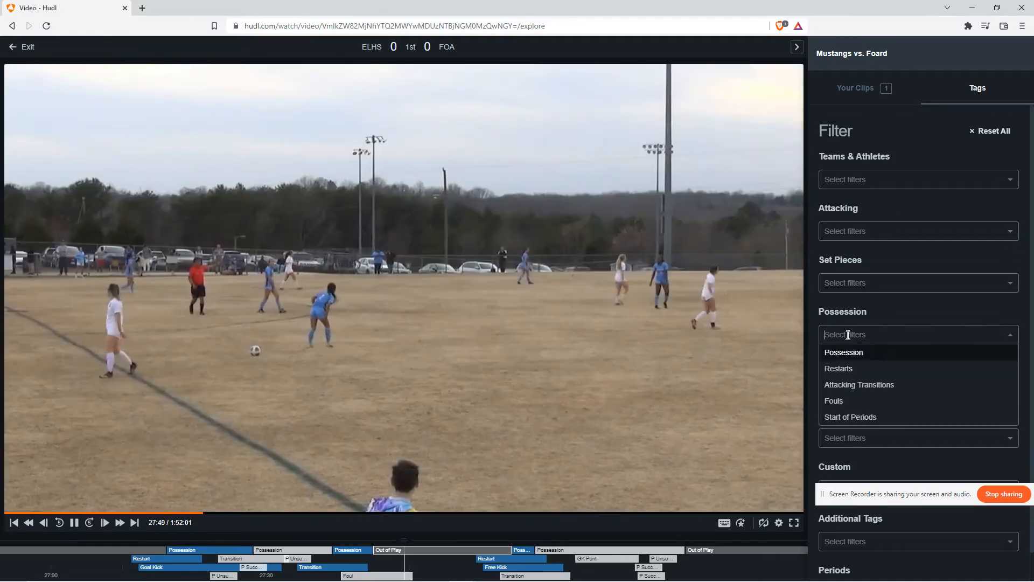
{"action": "left_click", "coordinate": [889, 179]}
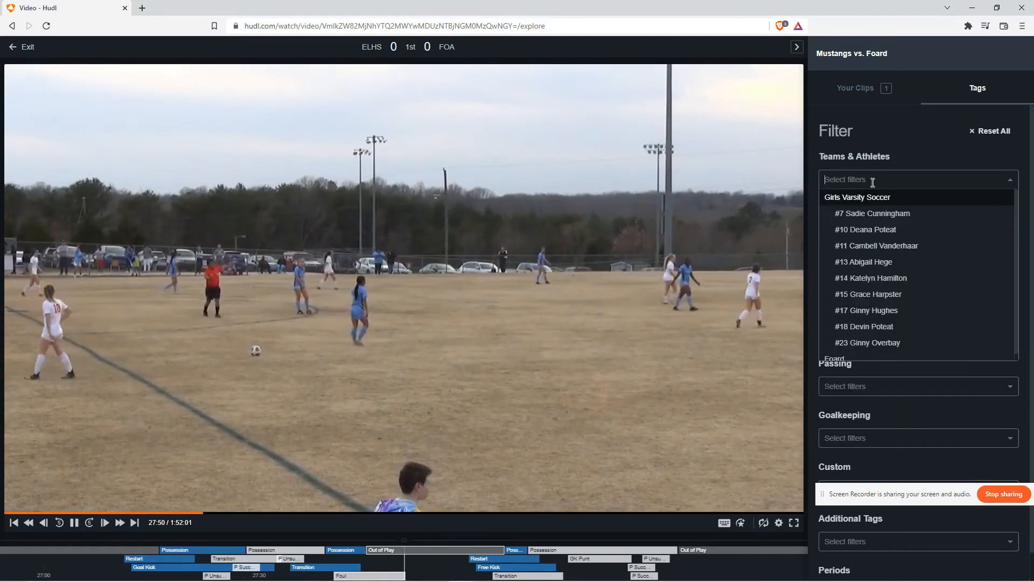
{"action": "left_click", "coordinate": [875, 261]}
{"action": "left_click", "coordinate": [883, 261]}
{"action": "left_click", "coordinate": [857, 295]}
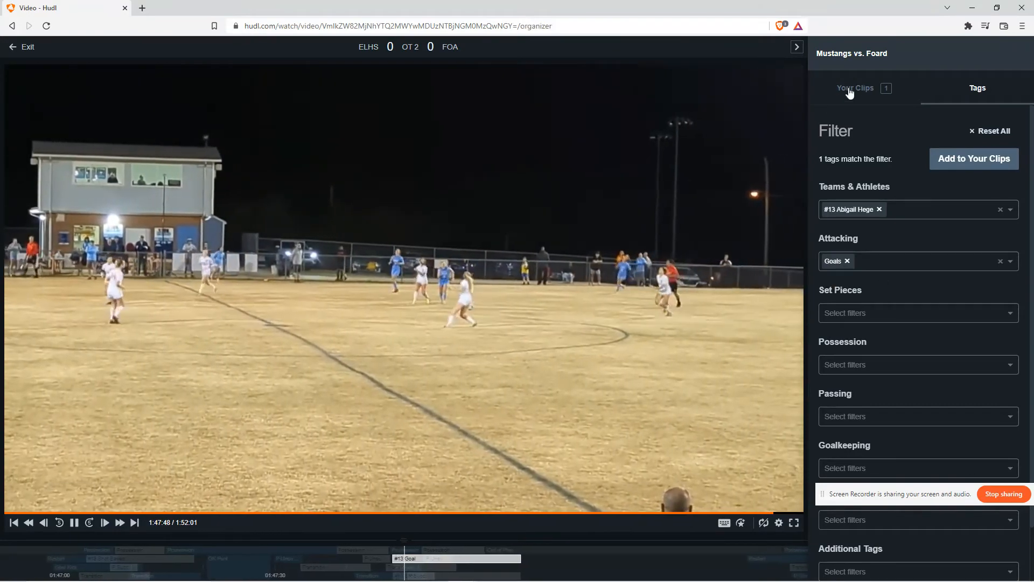
Create a new clip from the filtered goal play at 1:47:46 in Your Clips
{"action": "left_click", "coordinate": [856, 88]}
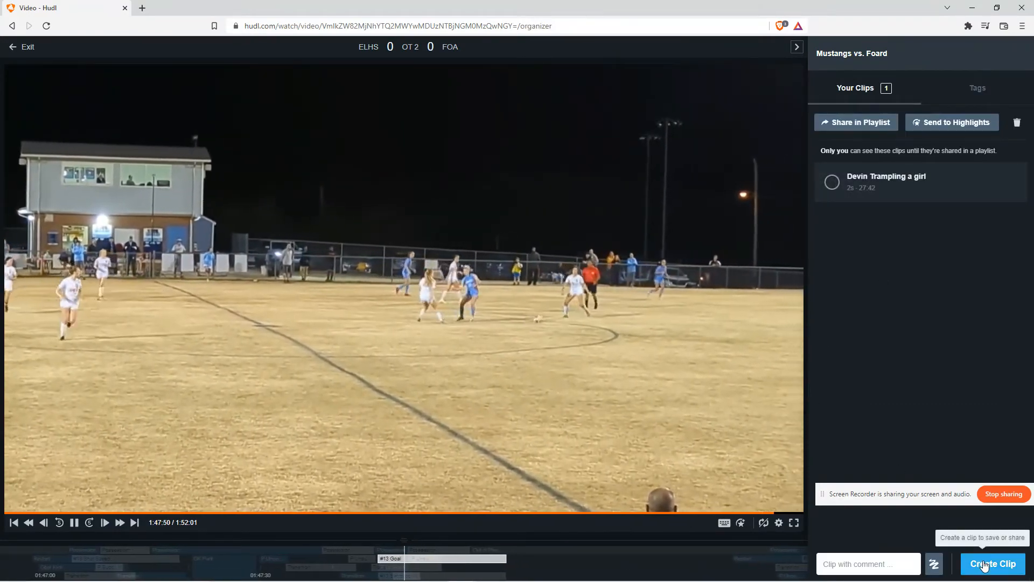
{"action": "left_click", "coordinate": [993, 564]}
{"action": "left_click", "coordinate": [915, 232]}
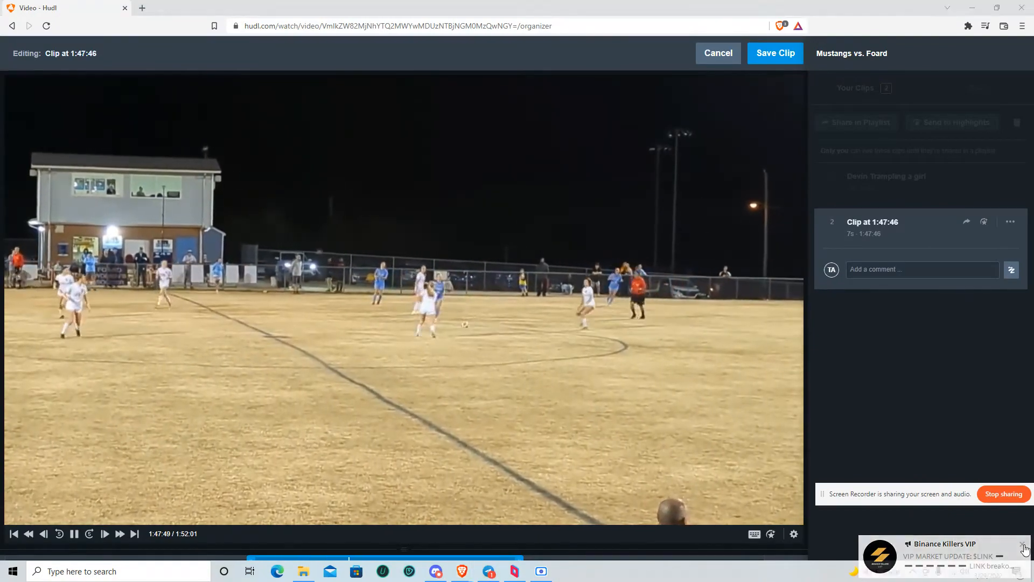
{"action": "left_click", "coordinate": [488, 576]}
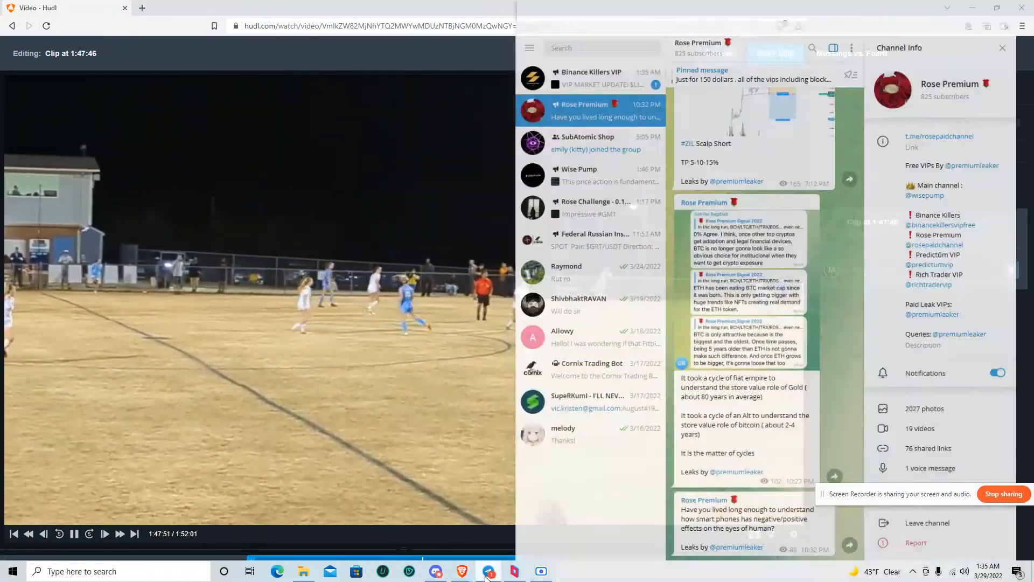
{"action": "left_click", "coordinate": [488, 576]}
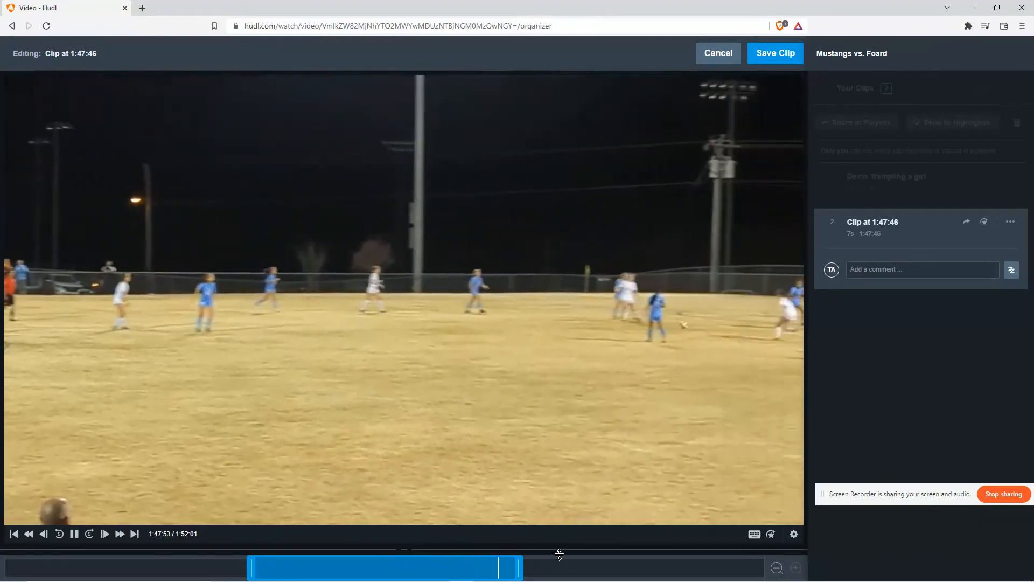
Trim the clip's start and end to about 7 seconds from 1:47:52 and save the clip
{"action": "left_click_drag", "start_coordinate": [556, 569], "coordinate": [558, 570]}
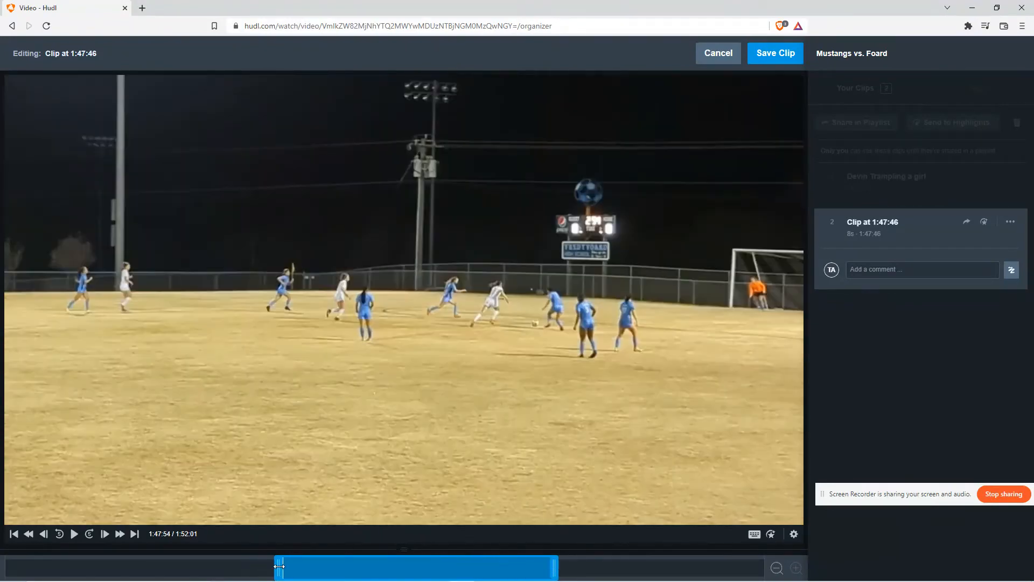
{"action": "left_click_drag", "start_coordinate": [279, 566], "coordinate": [282, 566]}
{"action": "left_click", "coordinate": [74, 534]}
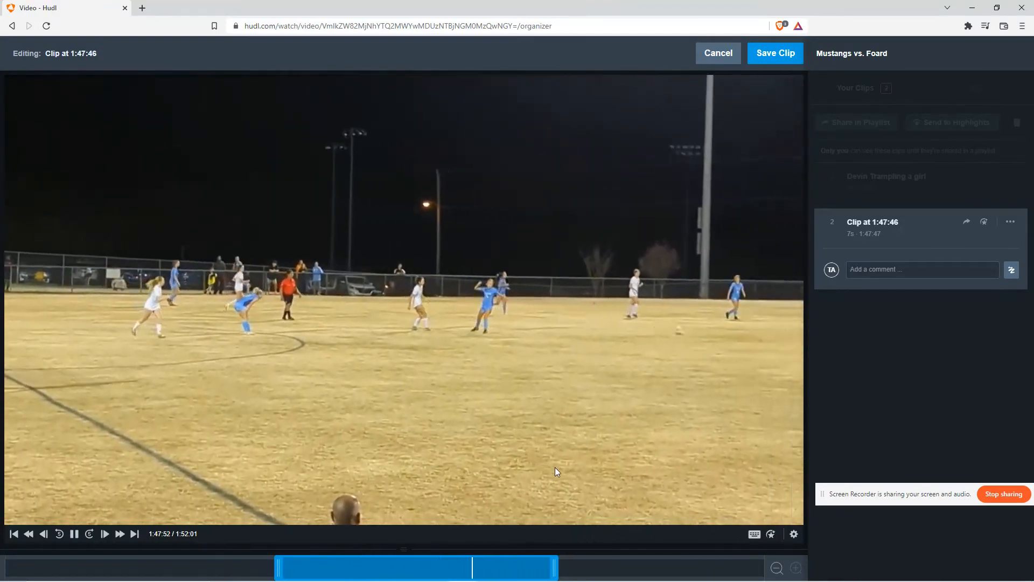
{"action": "left_click_drag", "start_coordinate": [555, 568], "coordinate": [596, 567]}
{"action": "left_click_drag", "start_coordinate": [280, 568], "coordinate": [397, 567]}
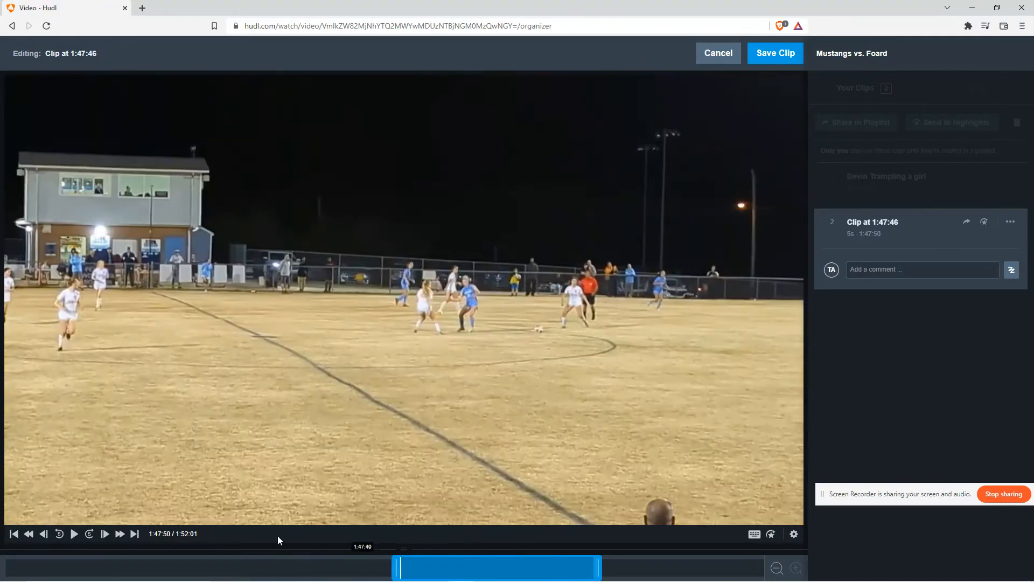
{"action": "left_click", "coordinate": [74, 533]}
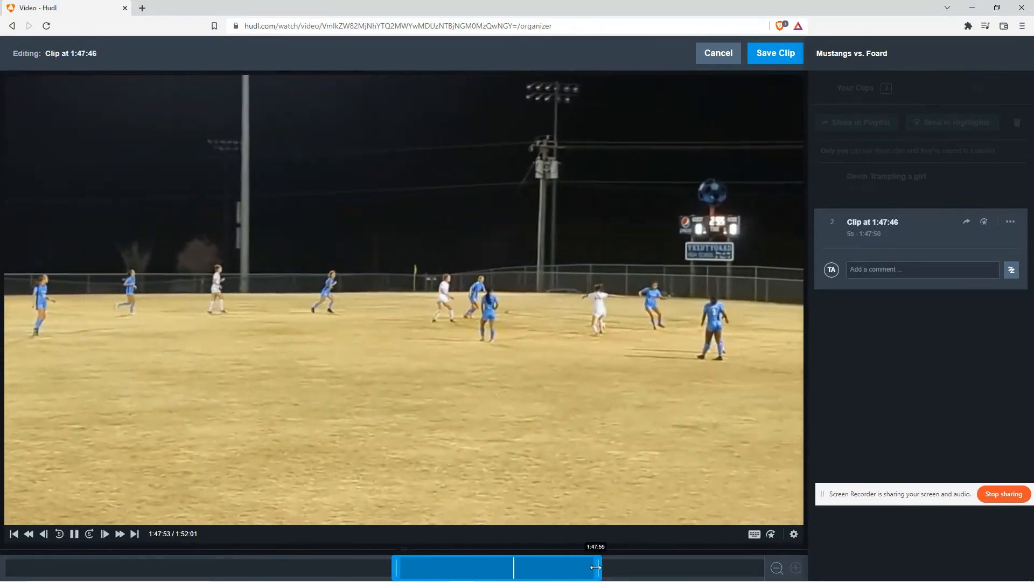
{"action": "left_click_drag", "start_coordinate": [596, 567], "coordinate": [646, 570]}
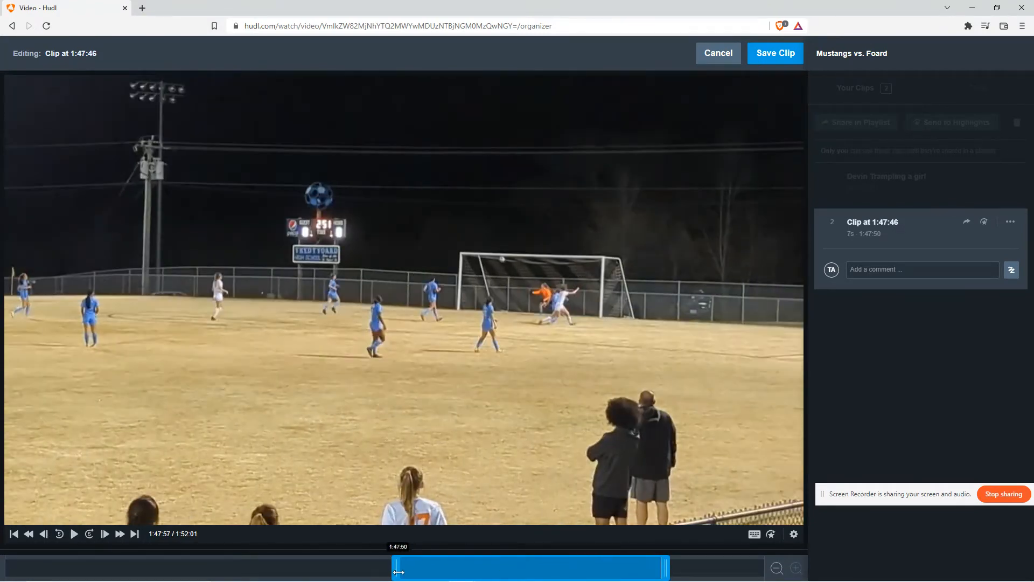
{"action": "left_click_drag", "start_coordinate": [398, 571], "coordinate": [446, 570]}
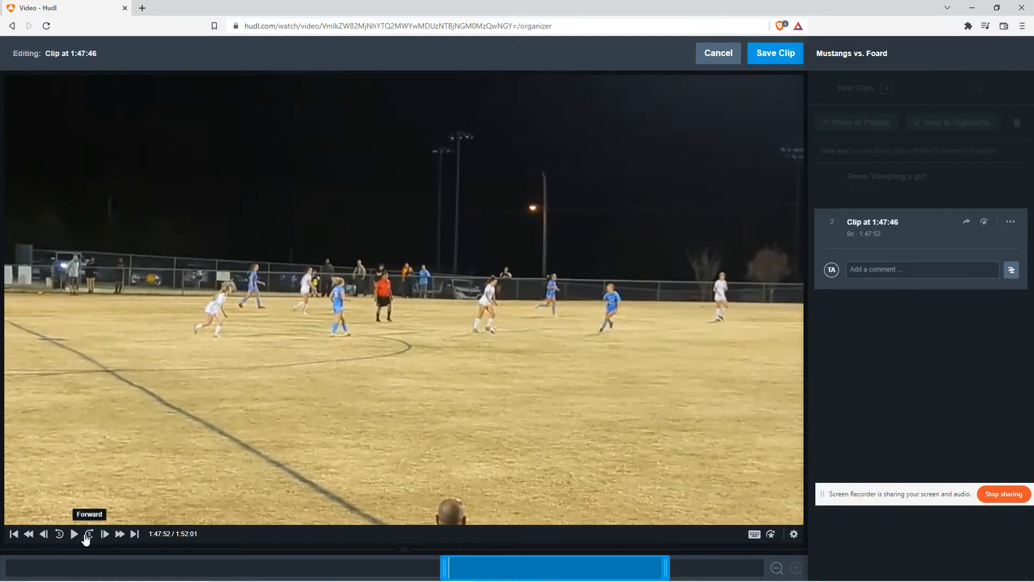
{"action": "left_click", "coordinate": [74, 535]}
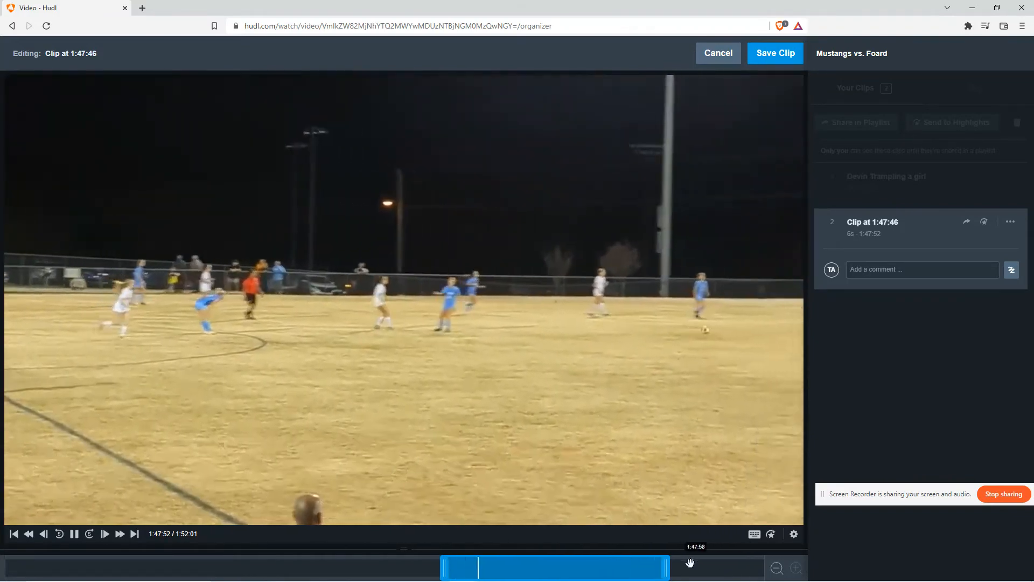
{"action": "left_click", "coordinate": [688, 566]}
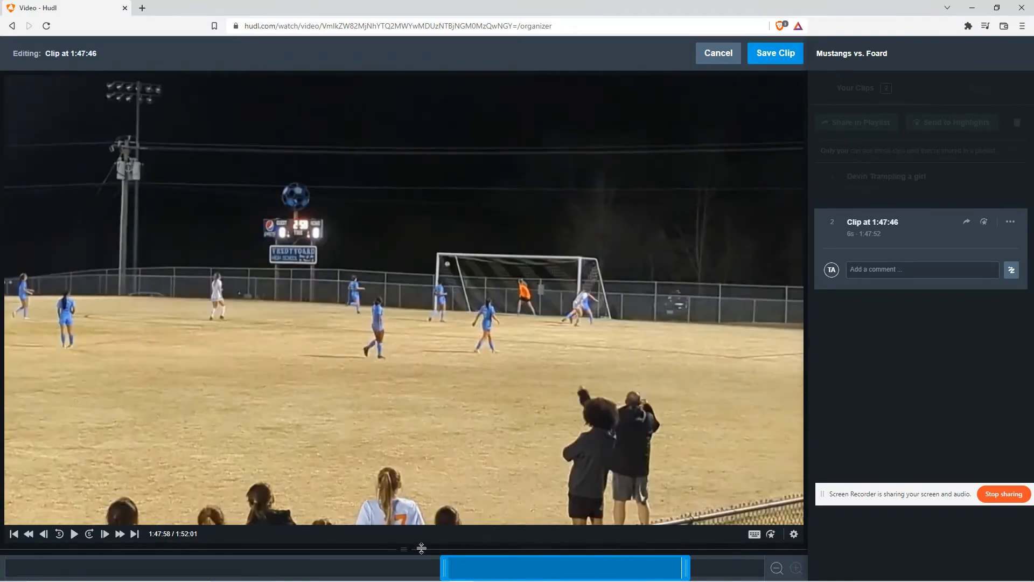
{"action": "left_click_drag", "start_coordinate": [688, 571], "coordinate": [701, 571]}
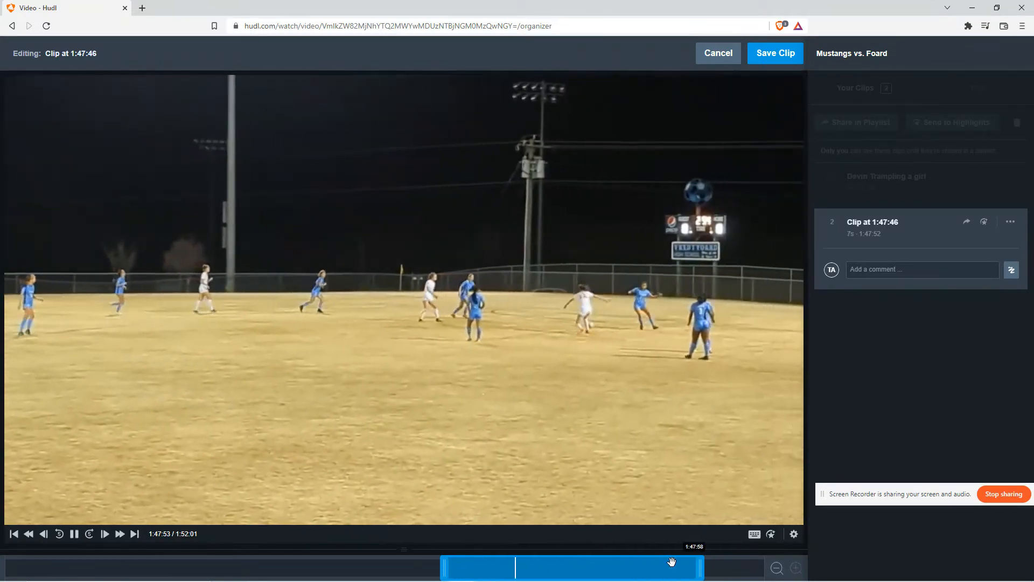
{"action": "left_click", "coordinate": [776, 568]}
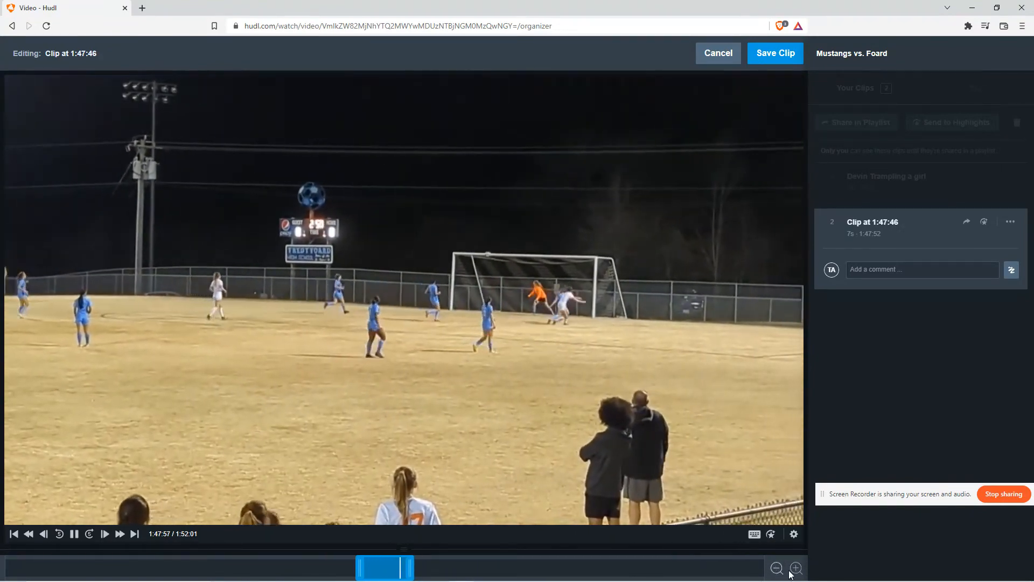
{"action": "left_click", "coordinate": [364, 565]}
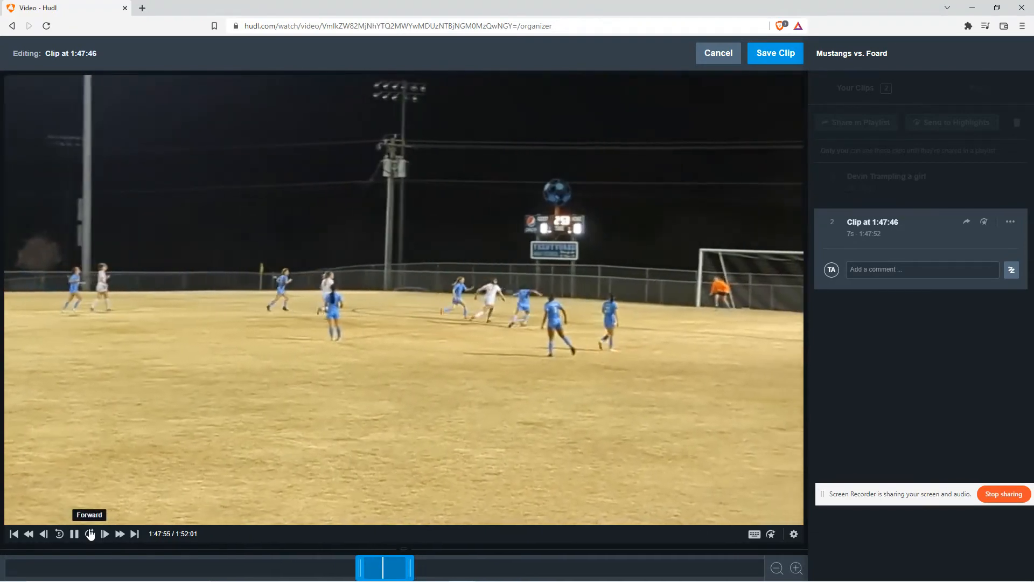
{"action": "left_click", "coordinate": [765, 53]}
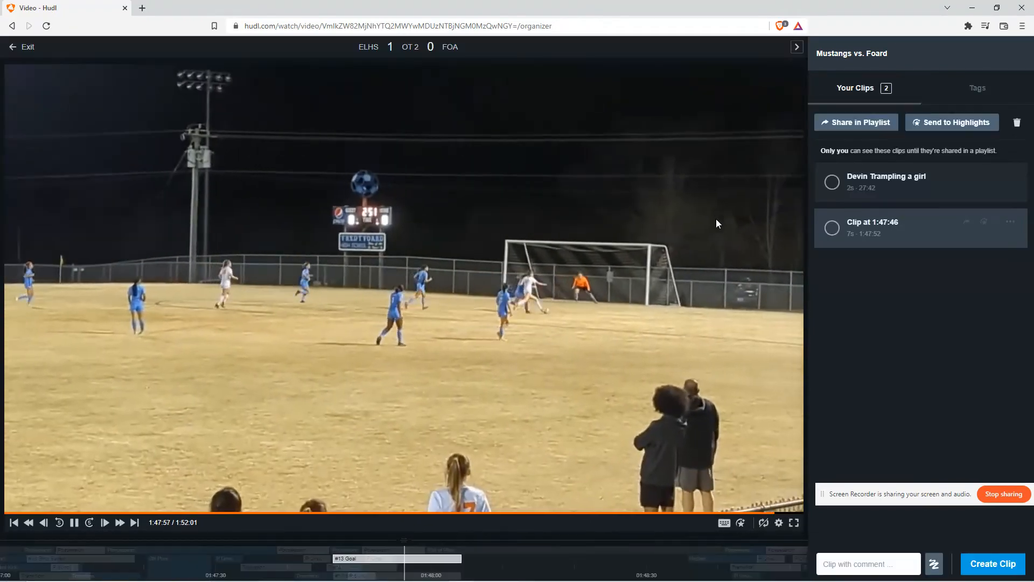
Rename the new clip as the athlete's first name followed by Goal and save it
{"action": "left_click", "coordinate": [884, 222]}
{"action": "left_click", "coordinate": [897, 222]}
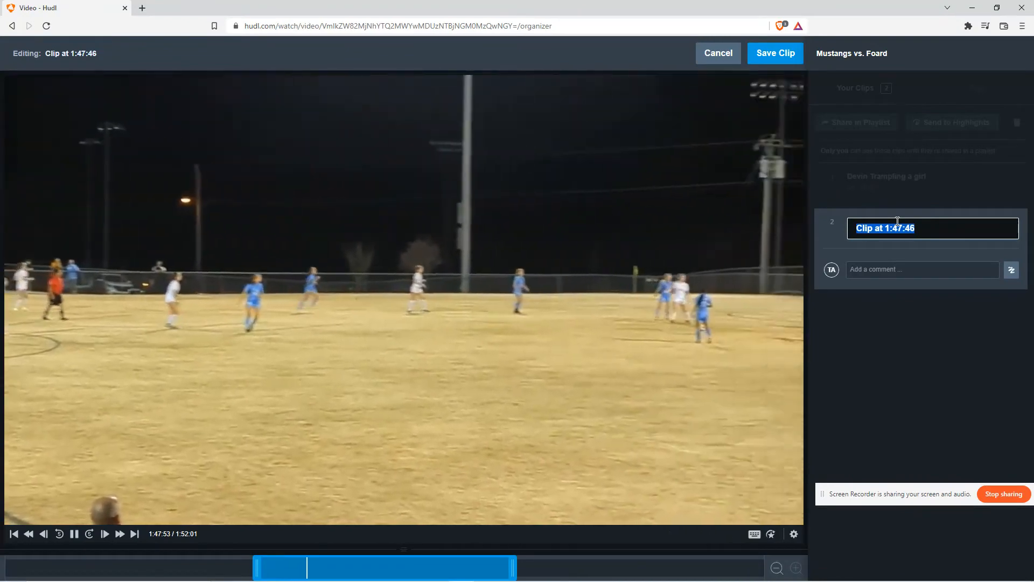
{"action": "type", "text": "Abby Fou"}
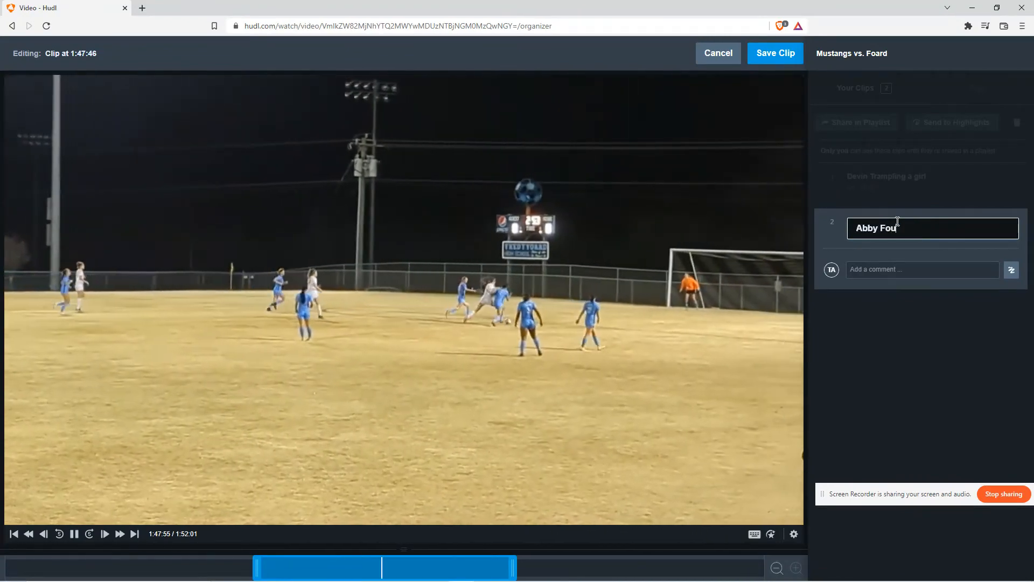
{"action": "key", "text": "BackSpace"}
{"action": "key", "text": "BackSpace"}
{"action": "key", "text": "BackSpace"}
{"action": "type", "text": "Goal"}
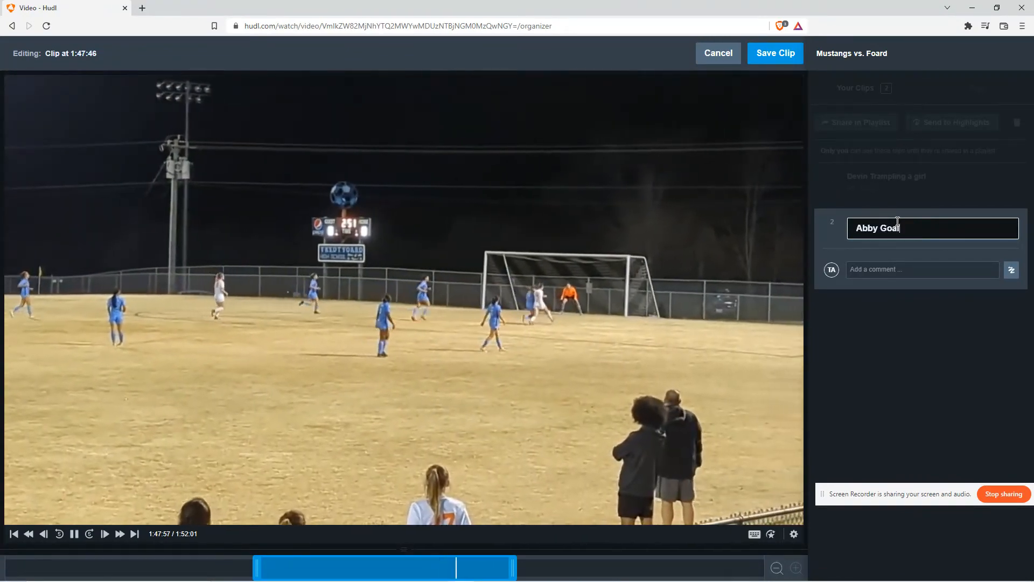
{"action": "left_click", "coordinate": [903, 337]}
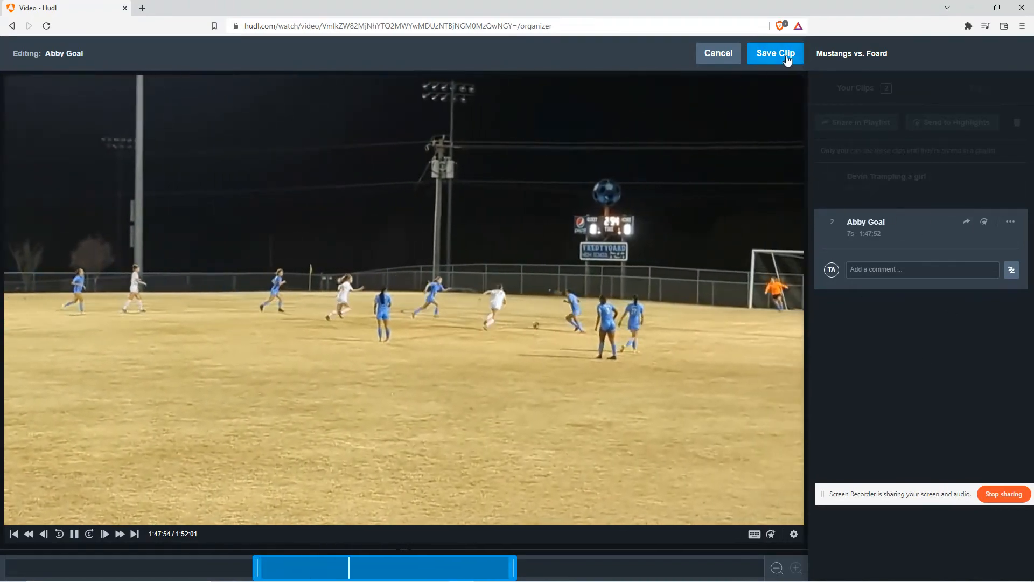
{"action": "left_click", "coordinate": [786, 56]}
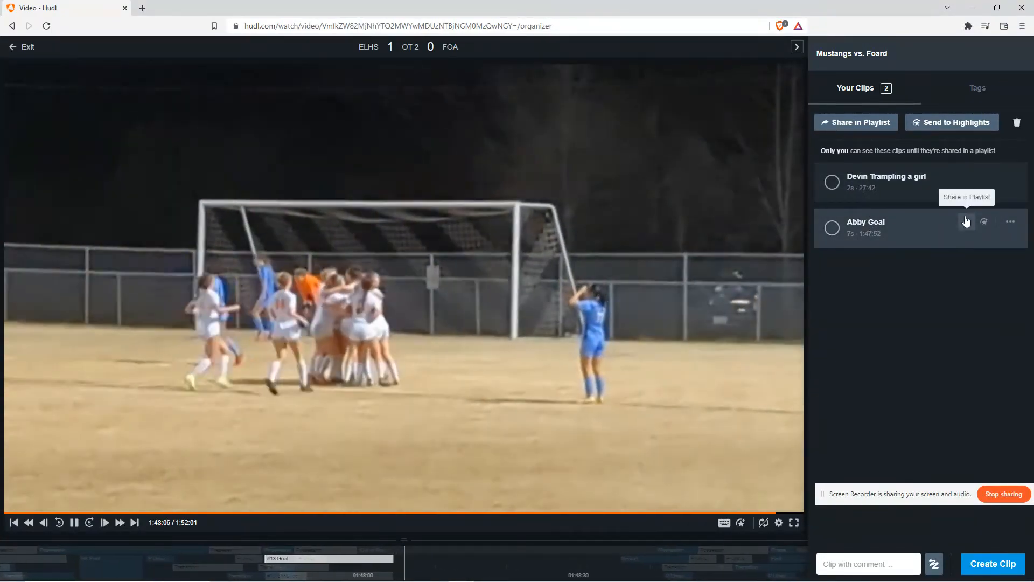
Share the goal clip into the existing Fouls playlist and save the restricted playlist
{"action": "left_click", "coordinate": [966, 222]}
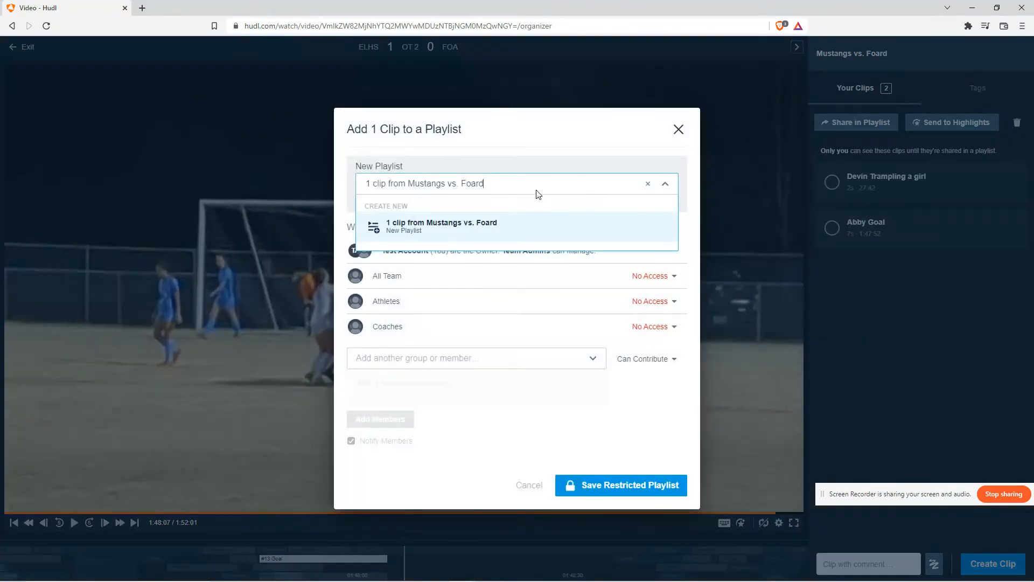
{"action": "left_click", "coordinate": [664, 187]}
{"action": "left_click", "coordinate": [648, 184]}
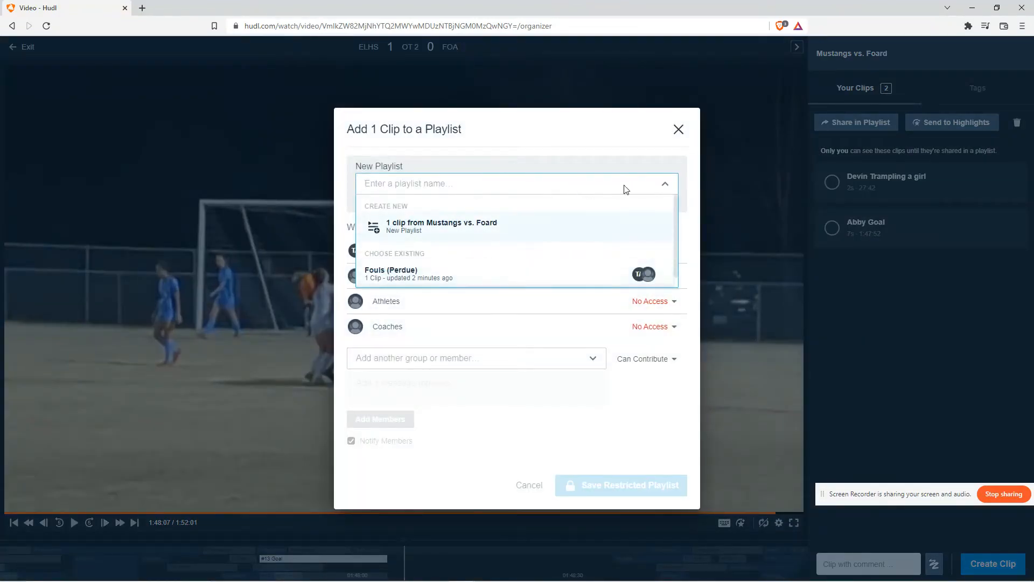
{"action": "left_click", "coordinate": [662, 187]}
{"action": "left_click", "coordinate": [657, 192]}
{"action": "left_click", "coordinate": [536, 243]}
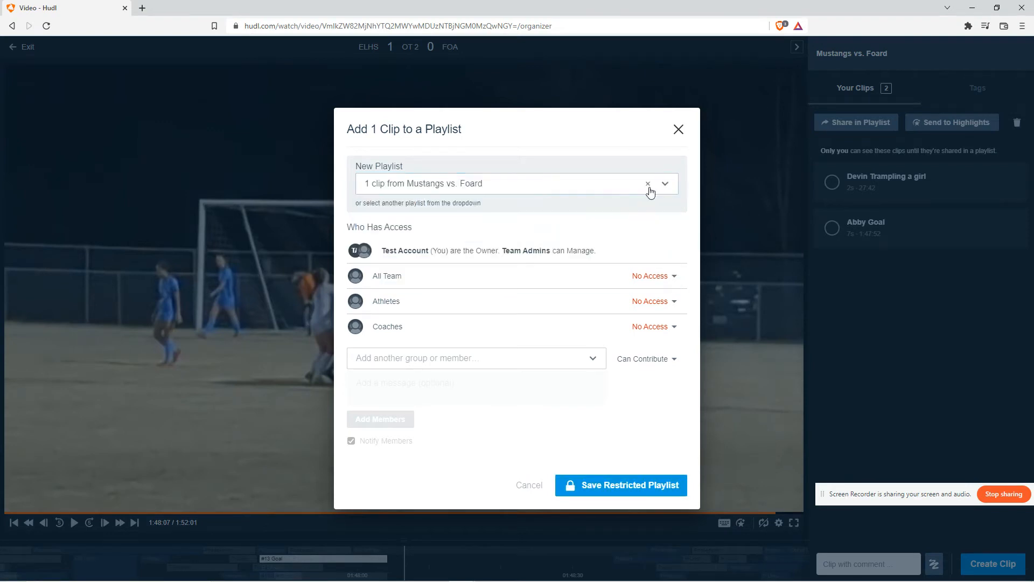
{"action": "left_click", "coordinate": [647, 185]}
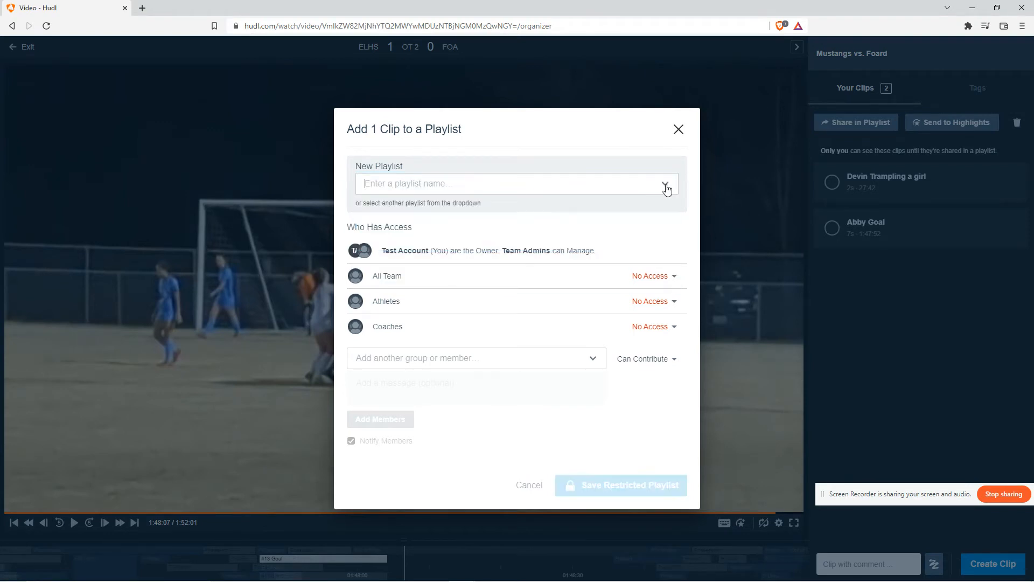
{"action": "left_click", "coordinate": [496, 279]}
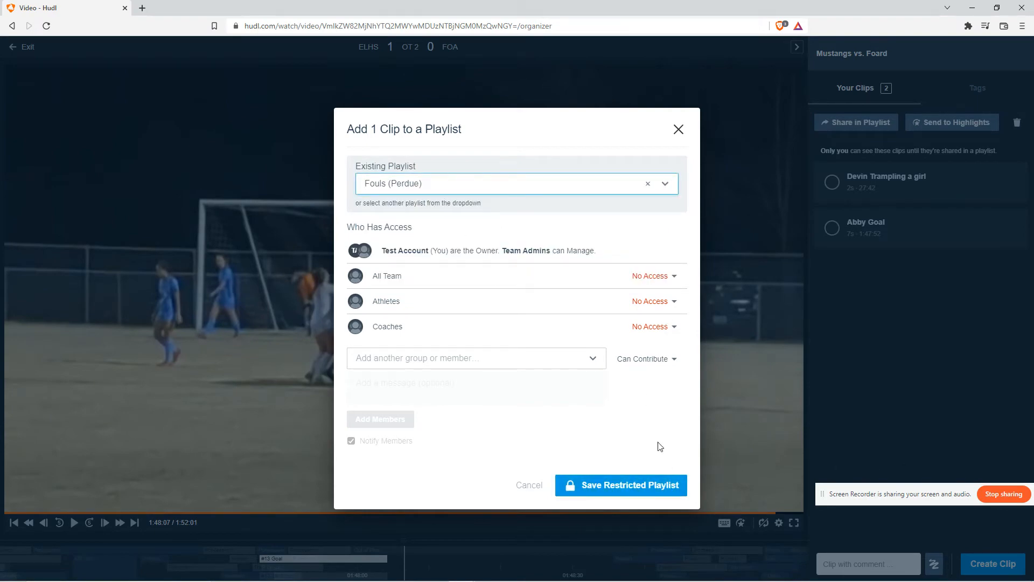
{"action": "left_click", "coordinate": [624, 487]}
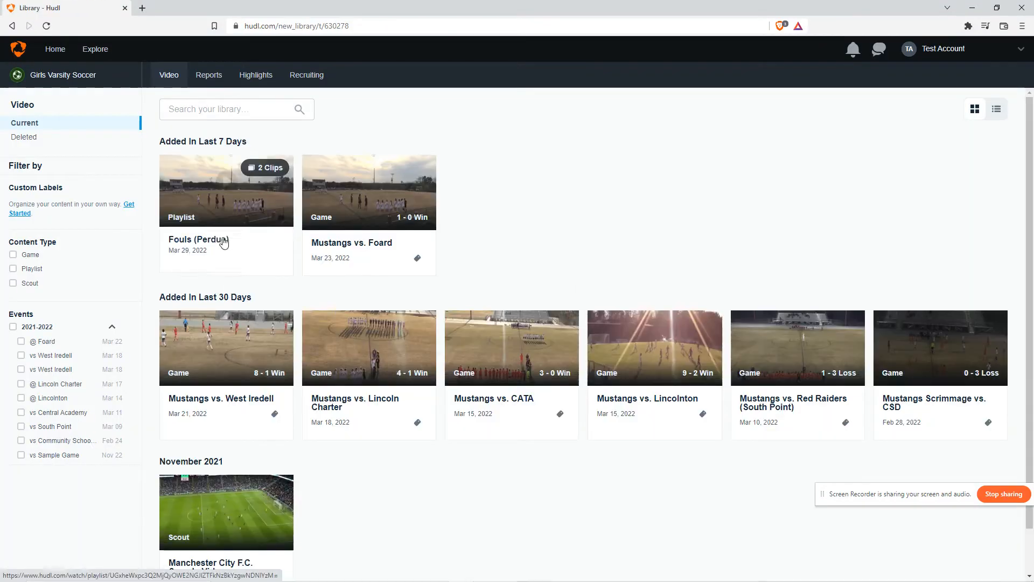
Open the Fouls (Perdue) playlist and play through its clips
{"action": "left_click", "coordinate": [222, 232]}
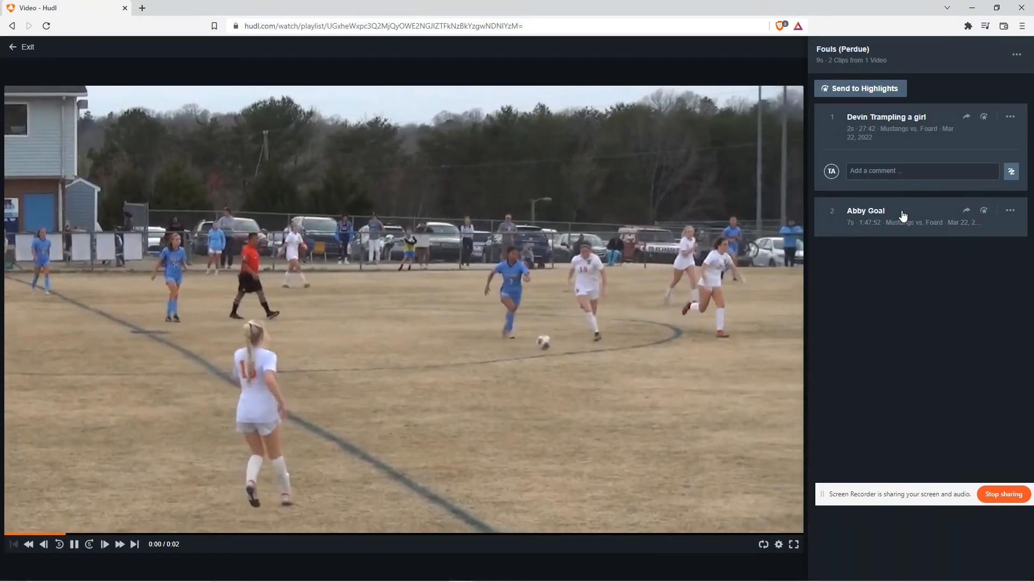
{"action": "left_click", "coordinate": [903, 215]}
{"action": "left_click", "coordinate": [907, 140]}
{"action": "left_click", "coordinate": [896, 222]}
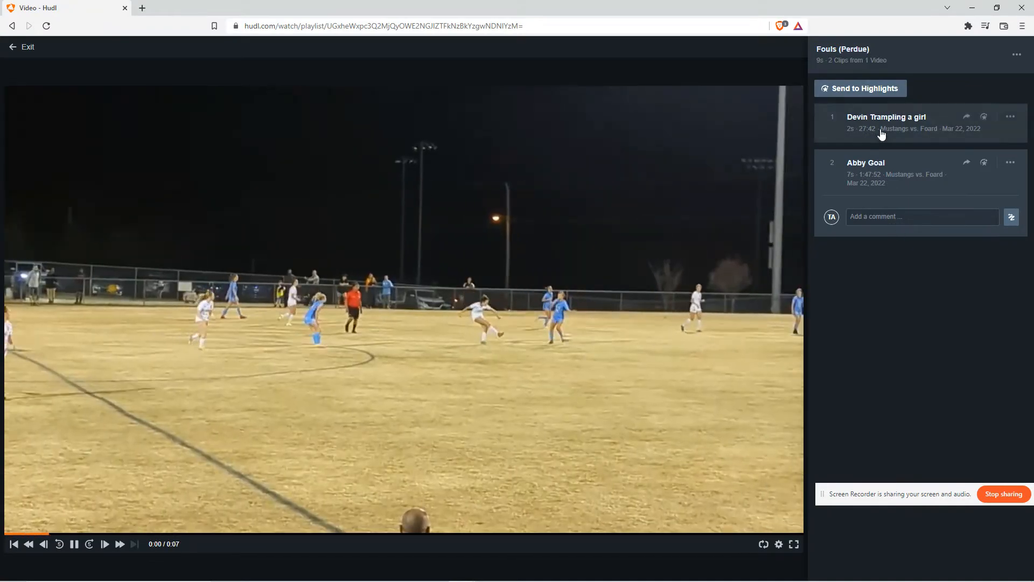
{"action": "left_click", "coordinate": [882, 133]}
{"action": "left_click", "coordinate": [996, 207]}
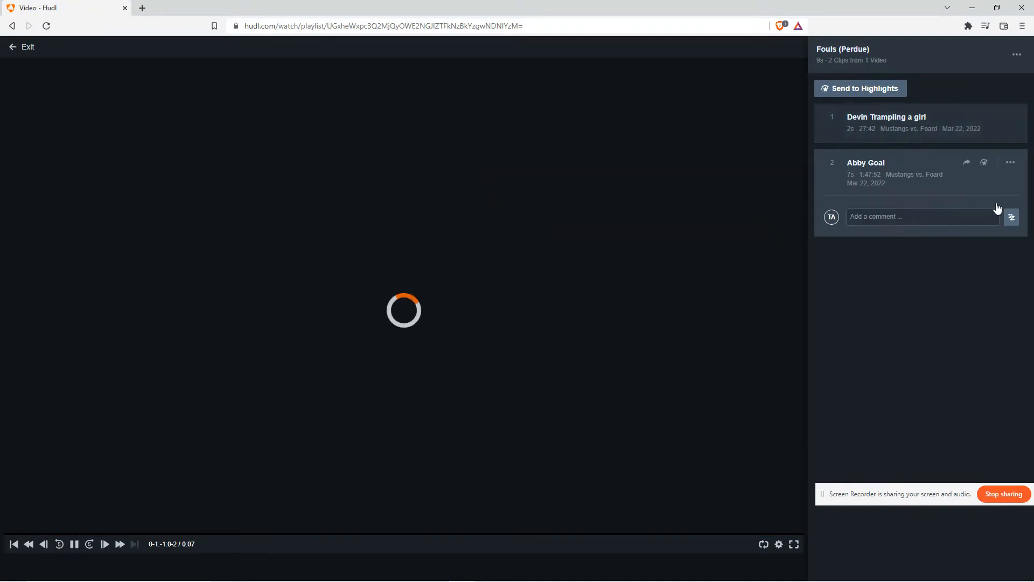
{"action": "left_click", "coordinate": [1017, 171]}
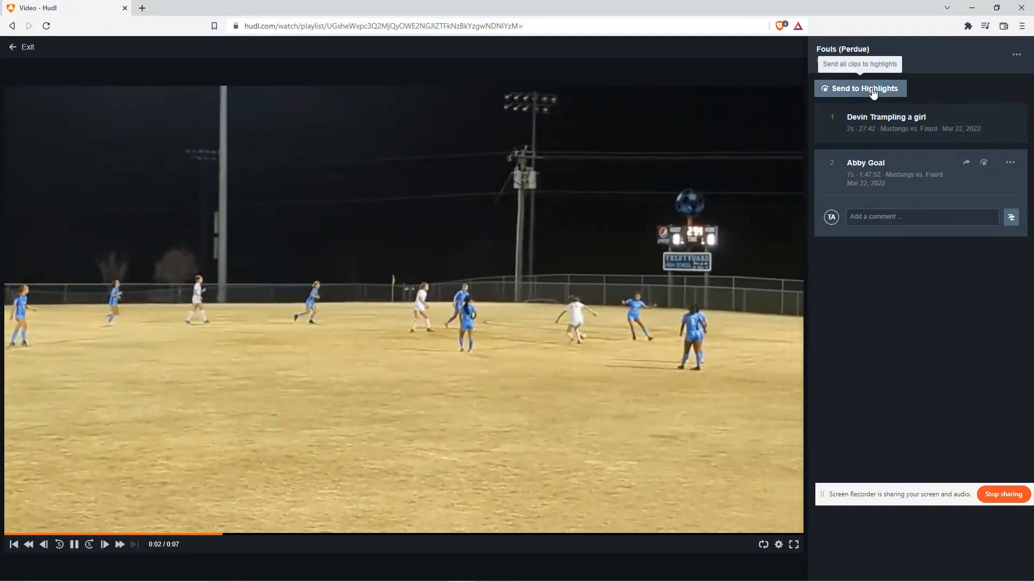
{"action": "left_click", "coordinate": [929, 130]}
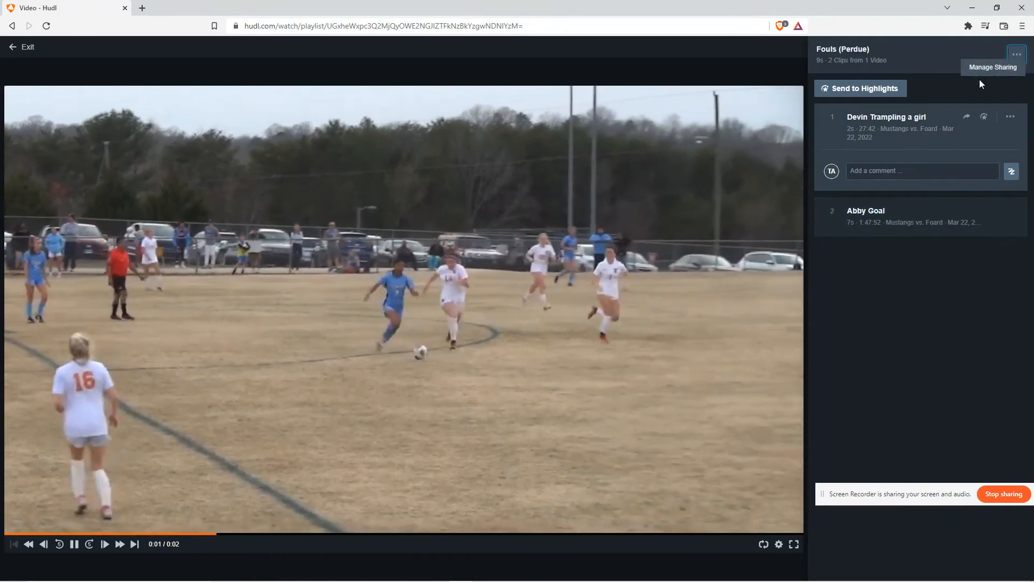
Open the playlist's sharing dialog, browse the list of groups and members, and close it
{"action": "left_click", "coordinate": [1012, 59]}
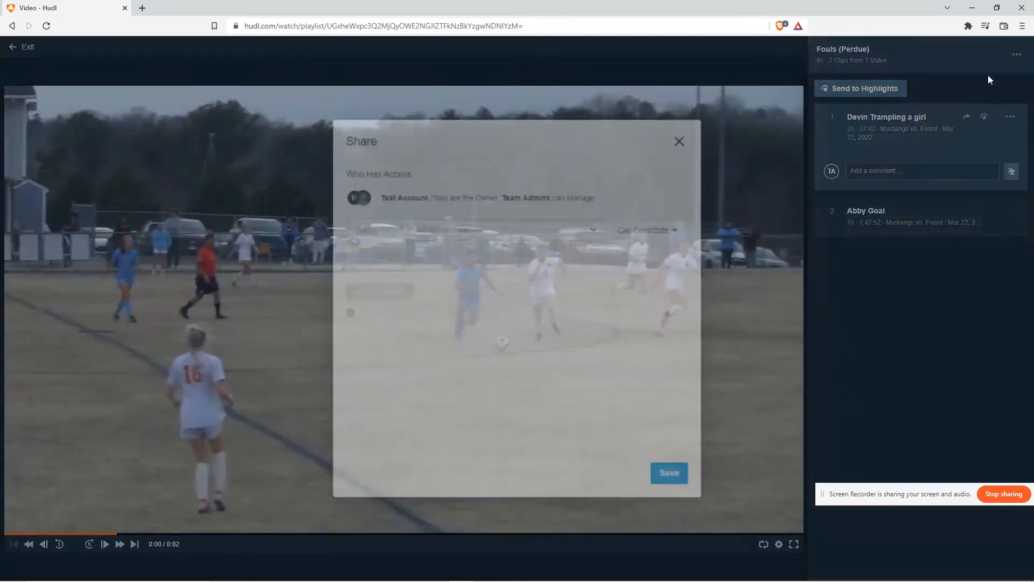
{"action": "left_click", "coordinate": [678, 143]}
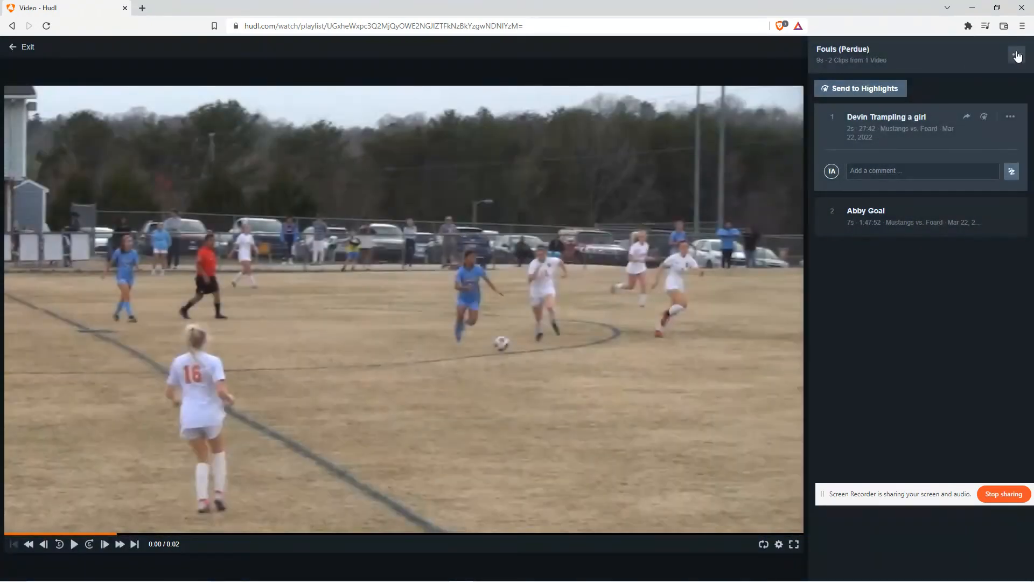
{"action": "left_click", "coordinate": [980, 69]}
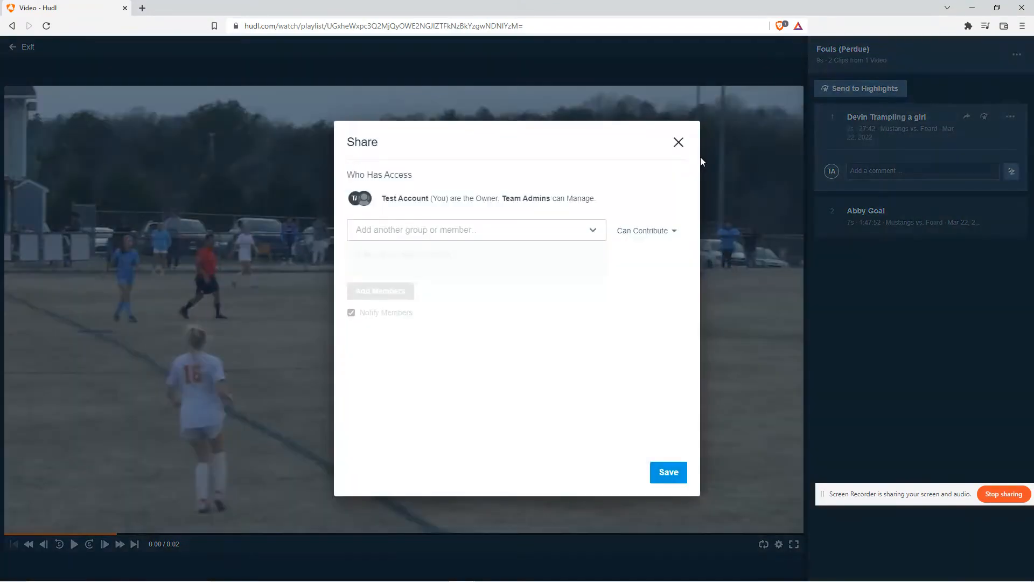
{"action": "left_click", "coordinate": [1031, 53]}
{"action": "left_click", "coordinate": [1009, 65]}
{"action": "left_click", "coordinate": [540, 229]}
{"action": "scroll", "coordinate": [469, 350], "scroll_direction": "down", "scroll_amount": 5}
{"action": "scroll", "coordinate": [470, 348], "scroll_direction": "up", "scroll_amount": 4}
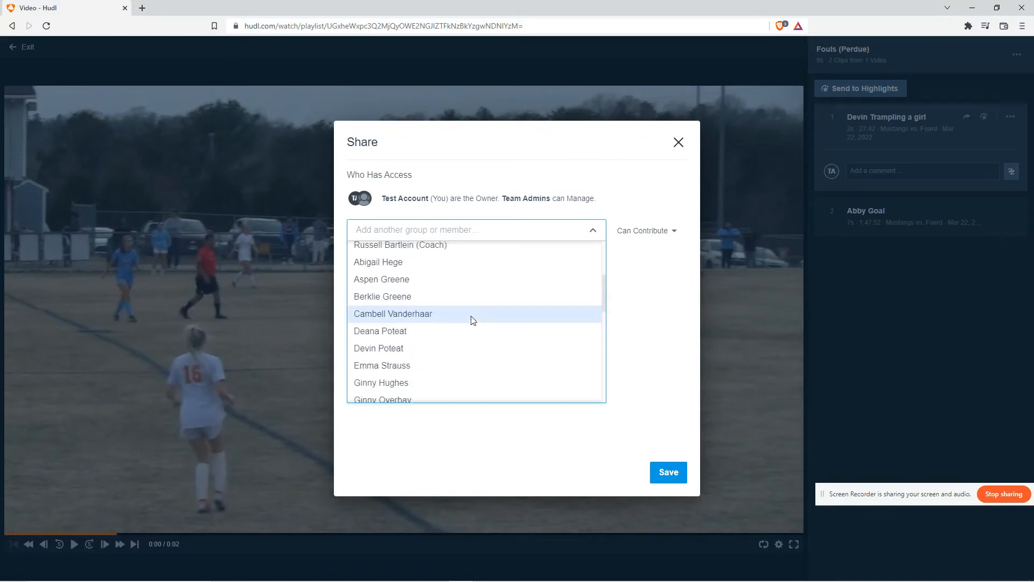
{"action": "scroll", "coordinate": [470, 319], "scroll_direction": "down", "scroll_amount": 3}
{"action": "scroll", "coordinate": [451, 342], "scroll_direction": "up", "scroll_amount": 3}
{"action": "scroll", "coordinate": [471, 313], "scroll_direction": "up", "scroll_amount": 3}
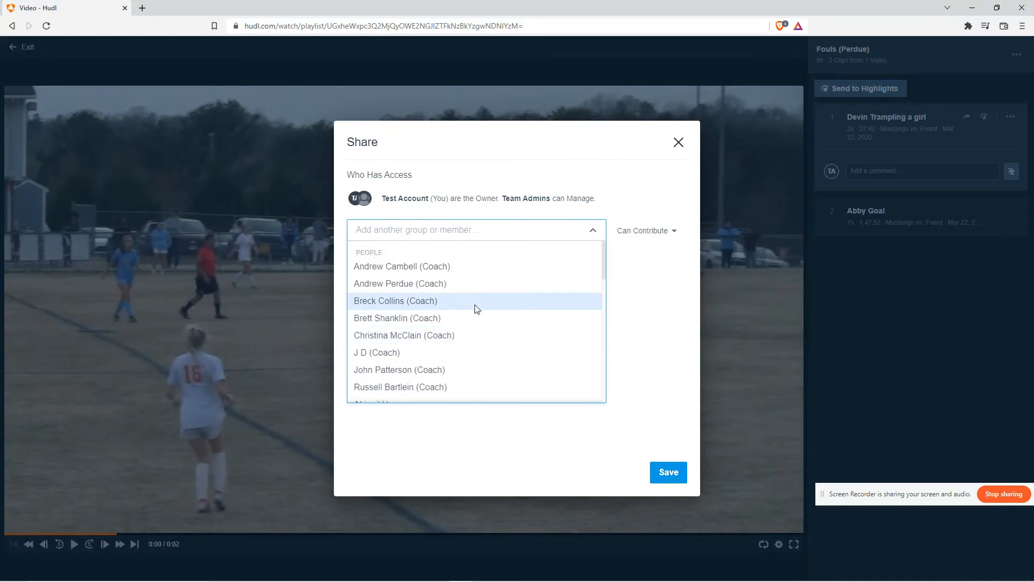
{"action": "scroll", "coordinate": [474, 308], "scroll_direction": "down", "scroll_amount": 6}
{"action": "left_click", "coordinate": [503, 231]}
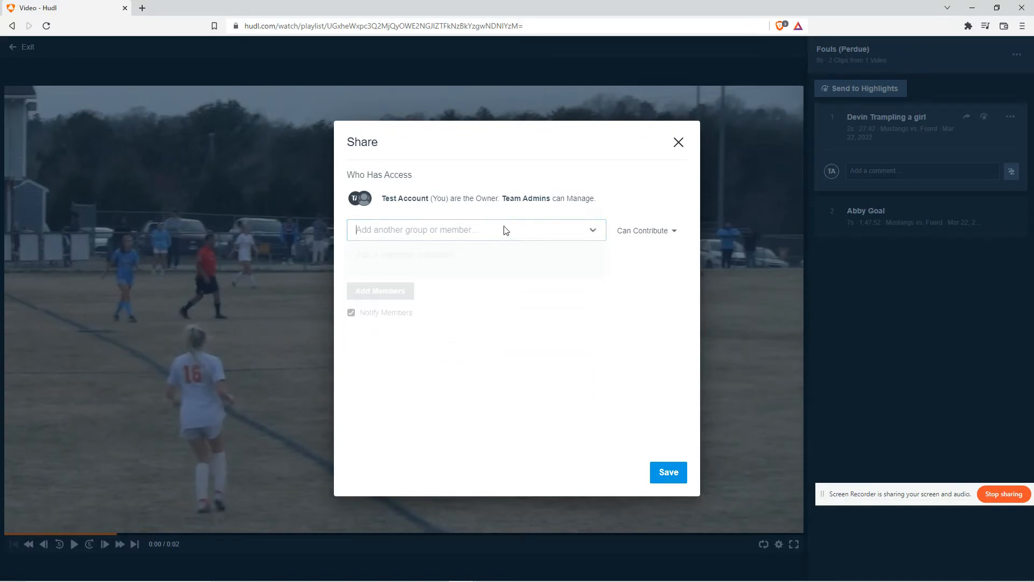
{"action": "left_click", "coordinate": [678, 142]}
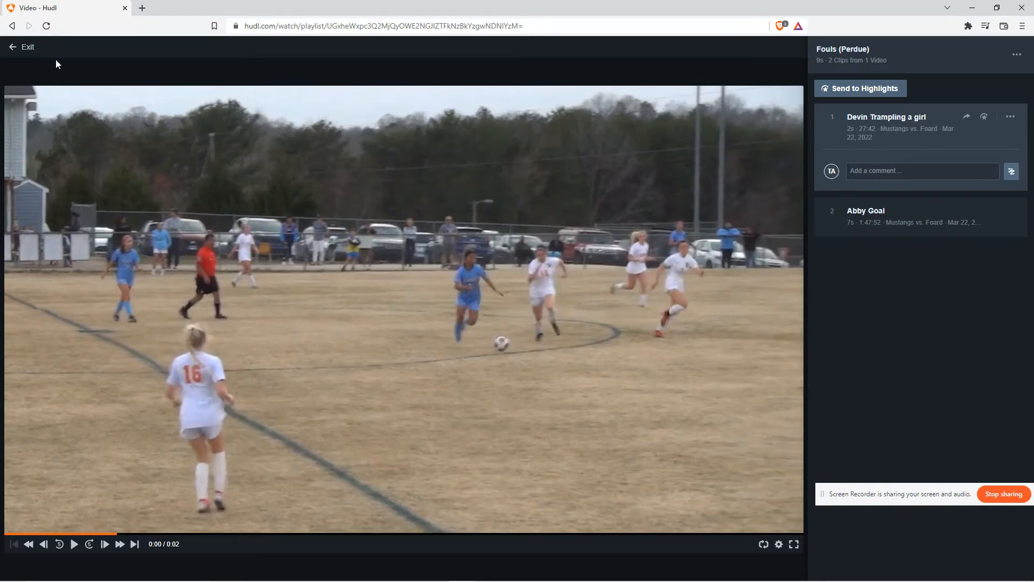
Send all clips in the playlist to highlights and exit the player
{"action": "left_click", "coordinate": [894, 91]}
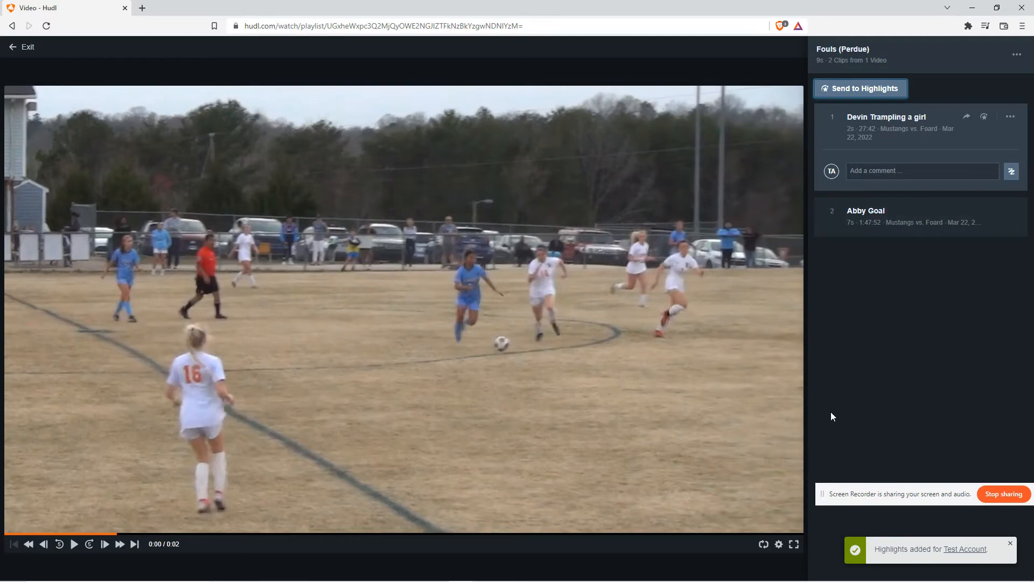
{"action": "left_click", "coordinate": [889, 221]}
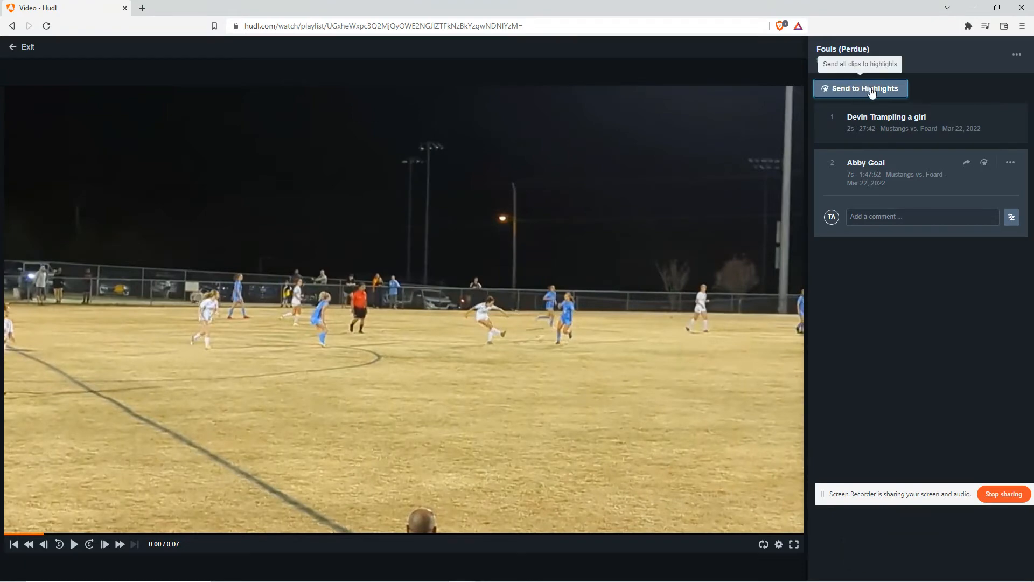
{"action": "left_click", "coordinate": [28, 52]}
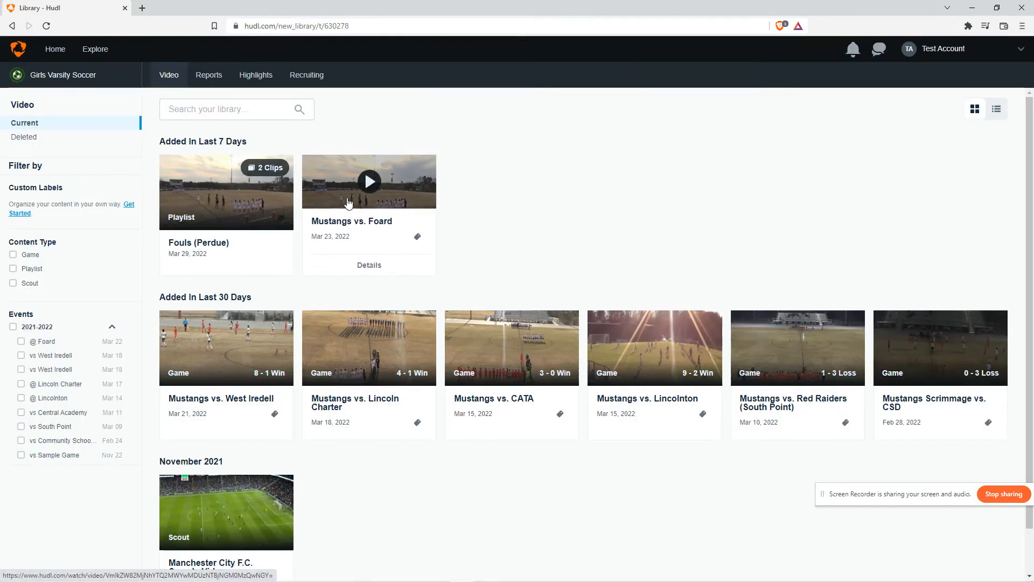
Open Your Highlights from the account menu and look over the highlights page
{"action": "left_click", "coordinate": [946, 48]}
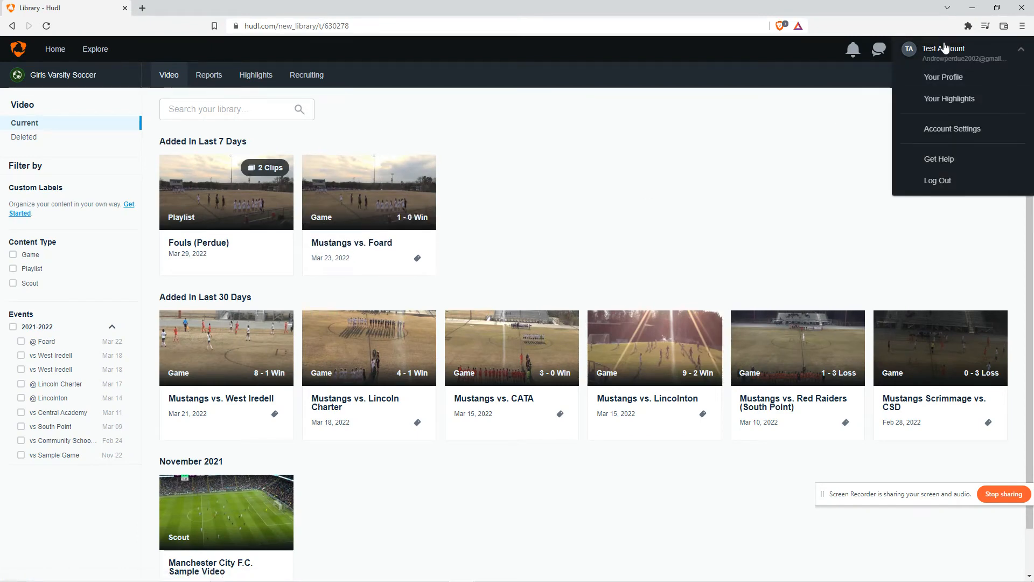
{"action": "mouse_move", "coordinate": [221, 169]}
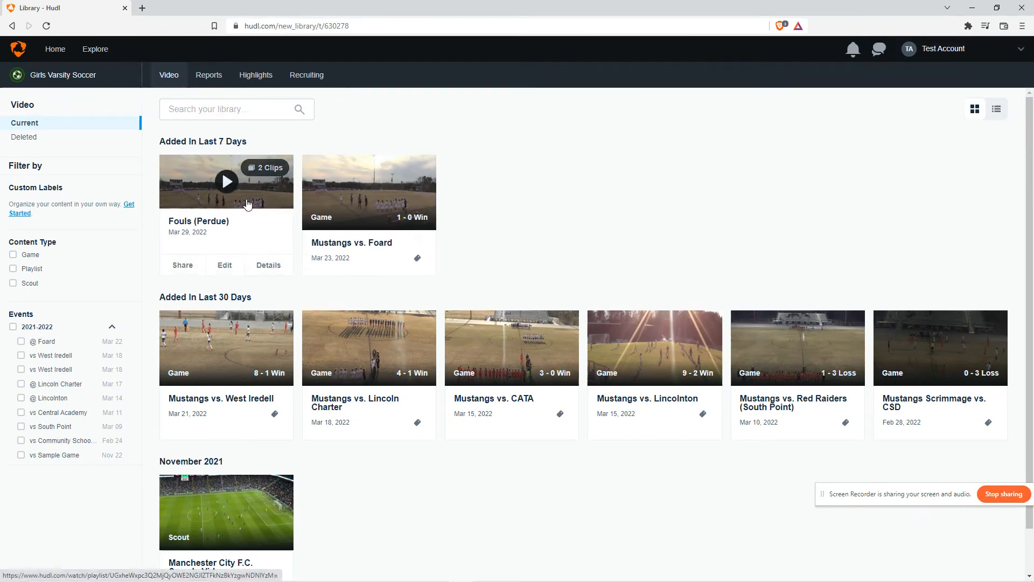
{"action": "left_click", "coordinate": [927, 51]}
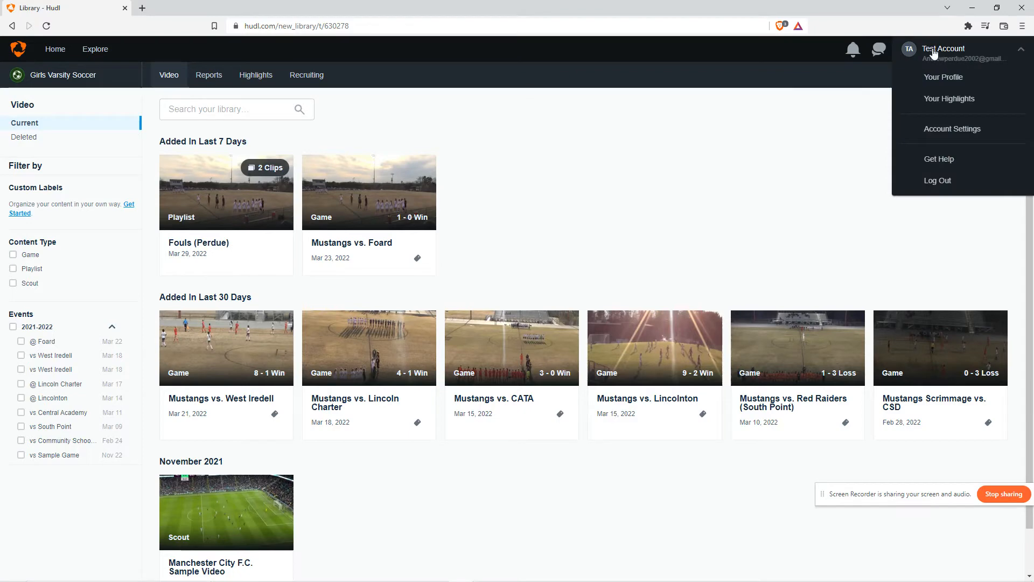
{"action": "left_click", "coordinate": [940, 99]}
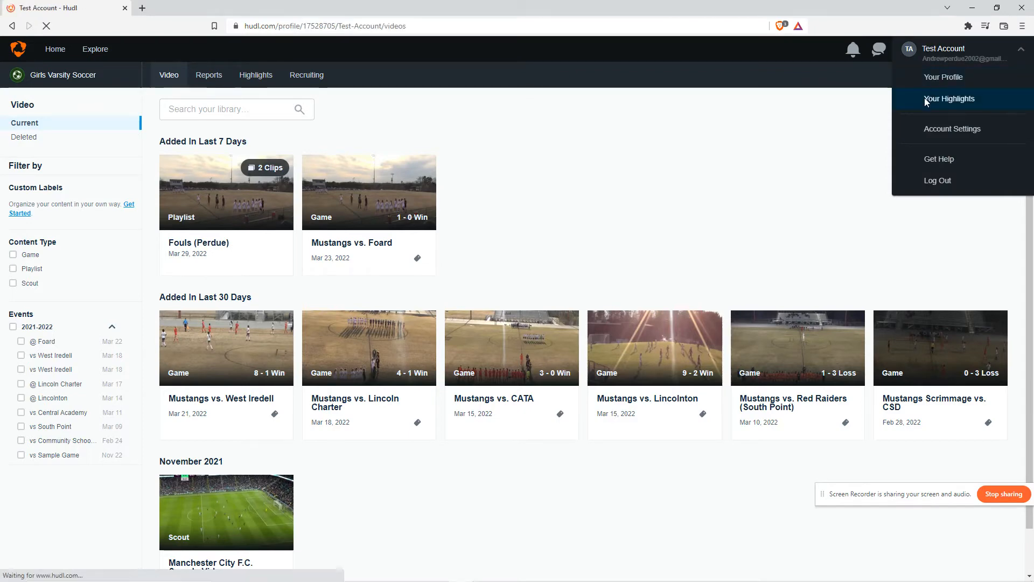
{"action": "scroll", "coordinate": [368, 272], "scroll_direction": "down", "scroll_amount": 2}
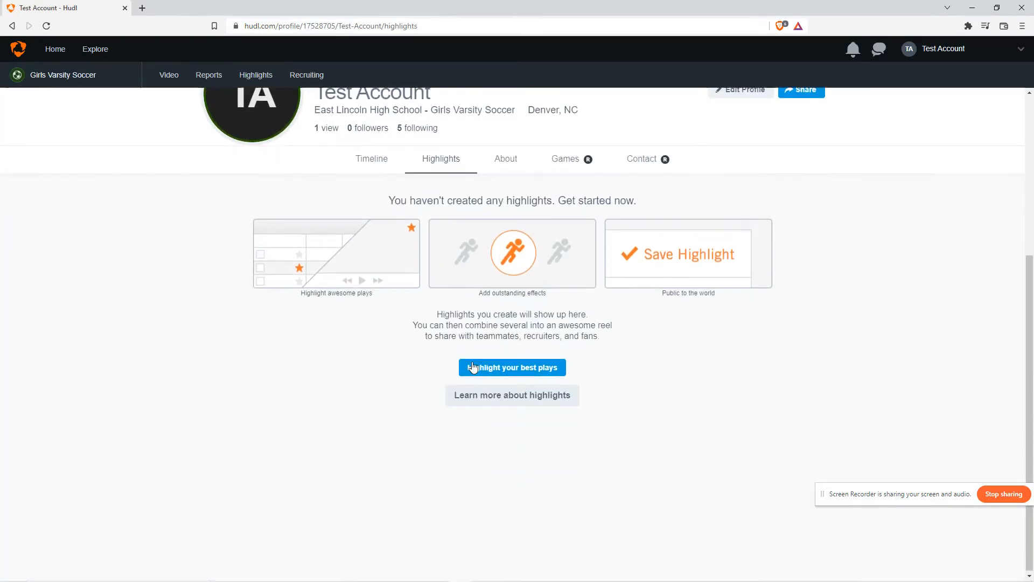
{"action": "scroll", "coordinate": [405, 322], "scroll_direction": "up", "scroll_amount": 4}
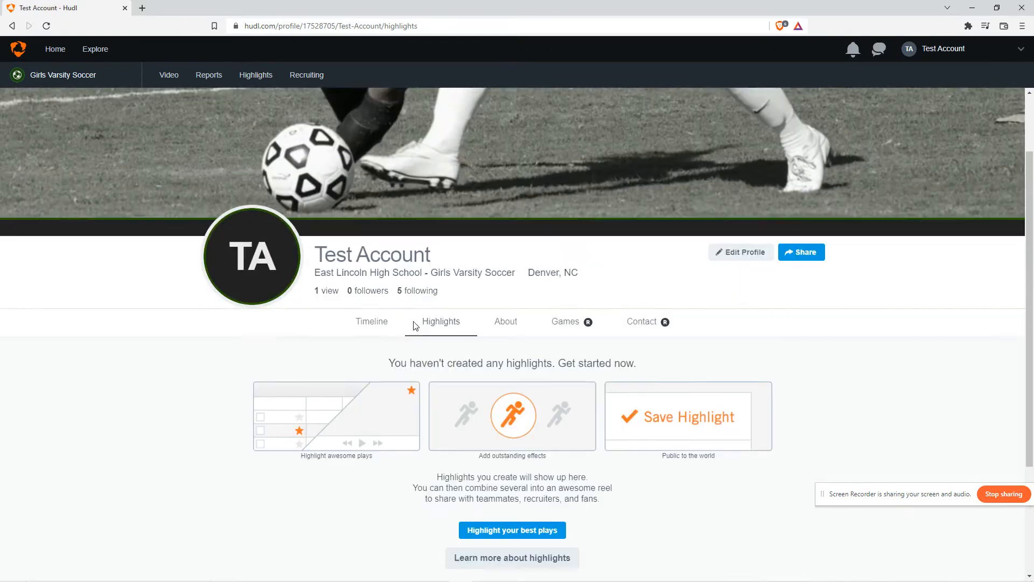
{"action": "scroll", "coordinate": [392, 400], "scroll_direction": "down", "scroll_amount": 2}
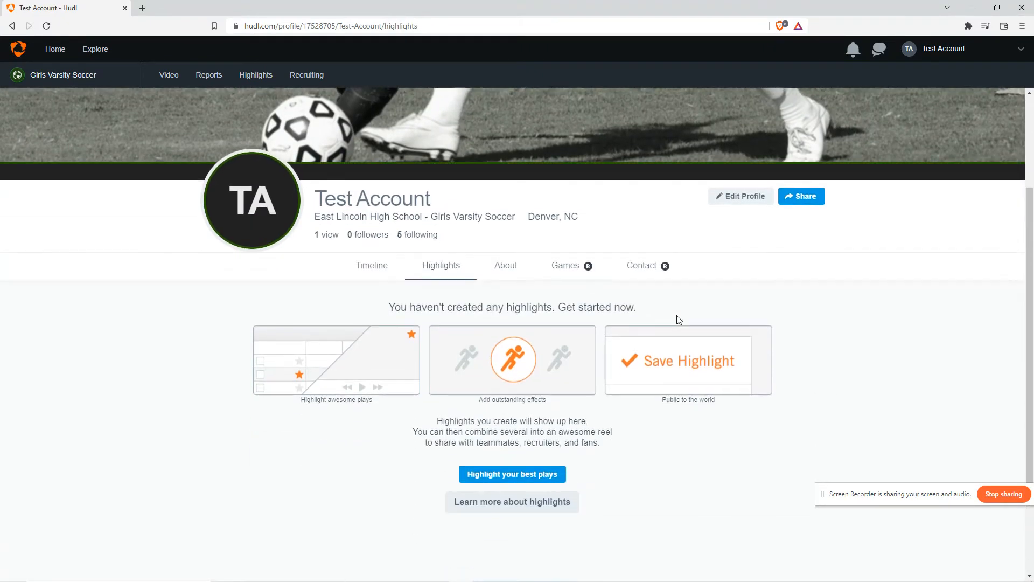
{"action": "scroll", "coordinate": [381, 343], "scroll_direction": "down", "scroll_amount": 2}
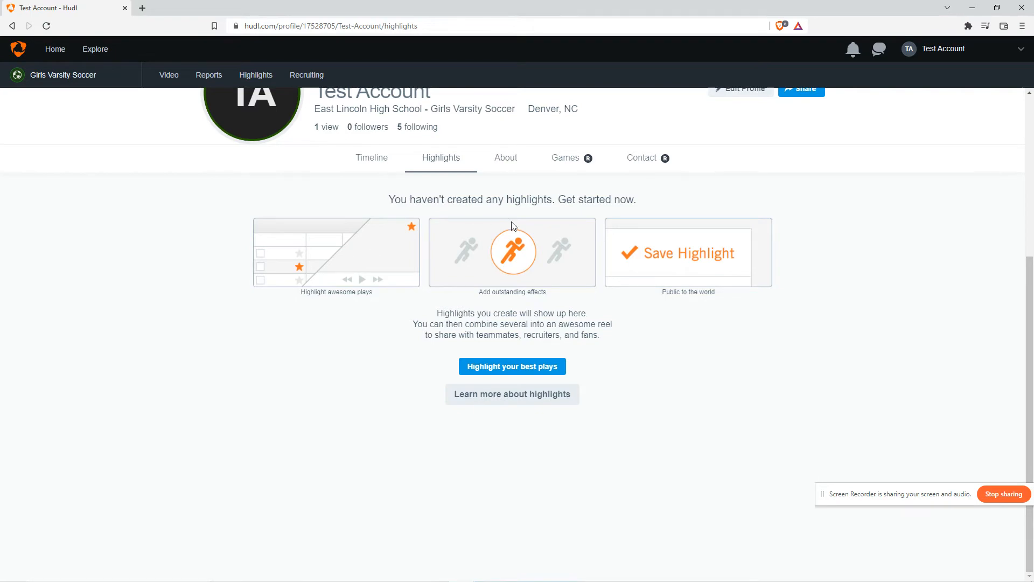
{"action": "left_click_drag", "start_coordinate": [511, 222], "coordinate": [635, 201]}
{"action": "left_click", "coordinate": [294, 187]}
{"action": "scroll", "coordinate": [485, 330], "scroll_direction": "up", "scroll_amount": 2}
{"action": "scroll", "coordinate": [485, 330], "scroll_direction": "down", "scroll_amount": 2}
{"action": "left_click", "coordinate": [505, 201]}
{"action": "left_click", "coordinate": [636, 200]}
{"action": "left_click", "coordinate": [500, 200]}
{"action": "left_click", "coordinate": [642, 204]}
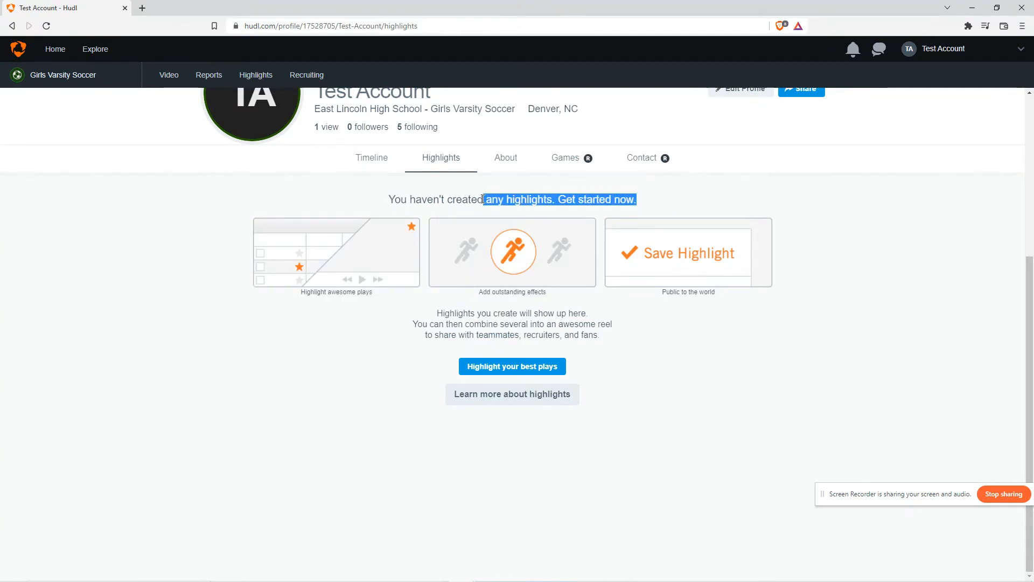
{"action": "left_click_drag", "start_coordinate": [484, 200], "coordinate": [553, 199]}
{"action": "left_click", "coordinate": [656, 203]}
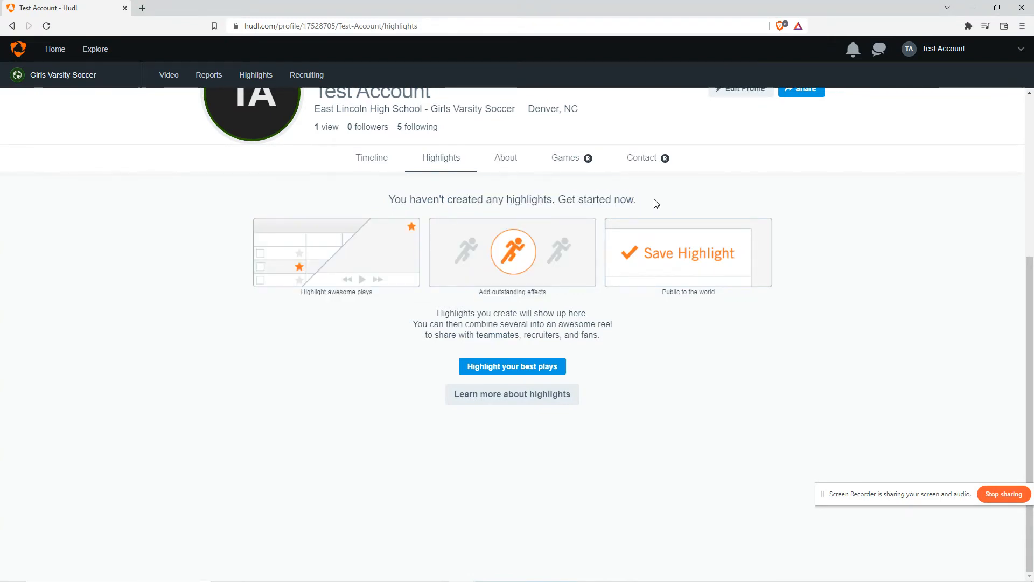
{"action": "left_click", "coordinate": [512, 200]}
{"action": "left_click_drag", "start_coordinate": [656, 203], "coordinate": [508, 199]}
{"action": "left_click", "coordinate": [662, 195]}
{"action": "left_click", "coordinate": [666, 197]}
{"action": "left_click", "coordinate": [500, 160]}
{"action": "left_click", "coordinate": [451, 162]}
Return to the video library and open the Fouls (Perdue) playlist's details panel and its options menu
{"action": "scroll", "coordinate": [589, 240], "scroll_direction": "up", "scroll_amount": 3}
{"action": "left_click", "coordinate": [168, 75]}
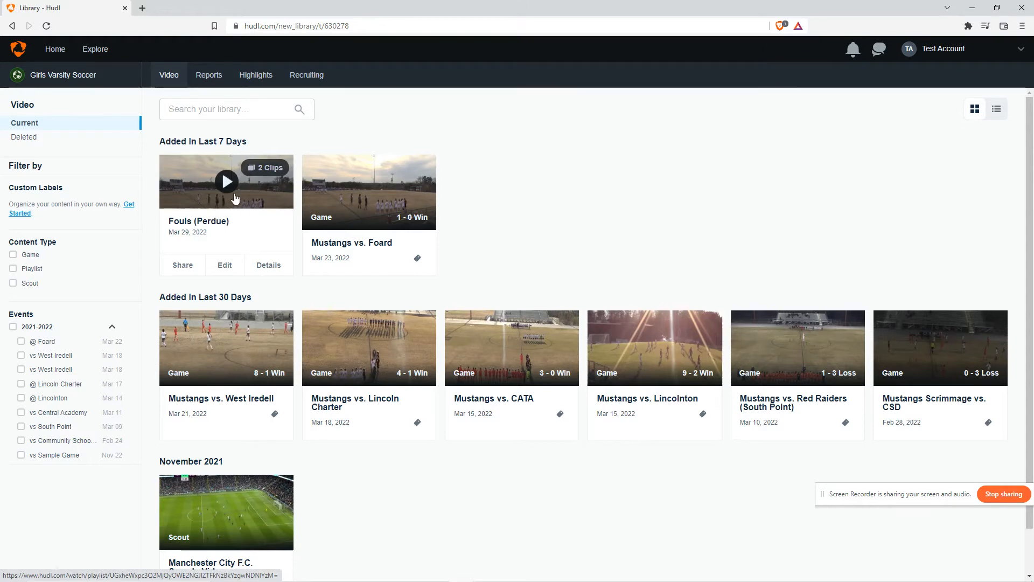
{"action": "left_click", "coordinate": [268, 266]}
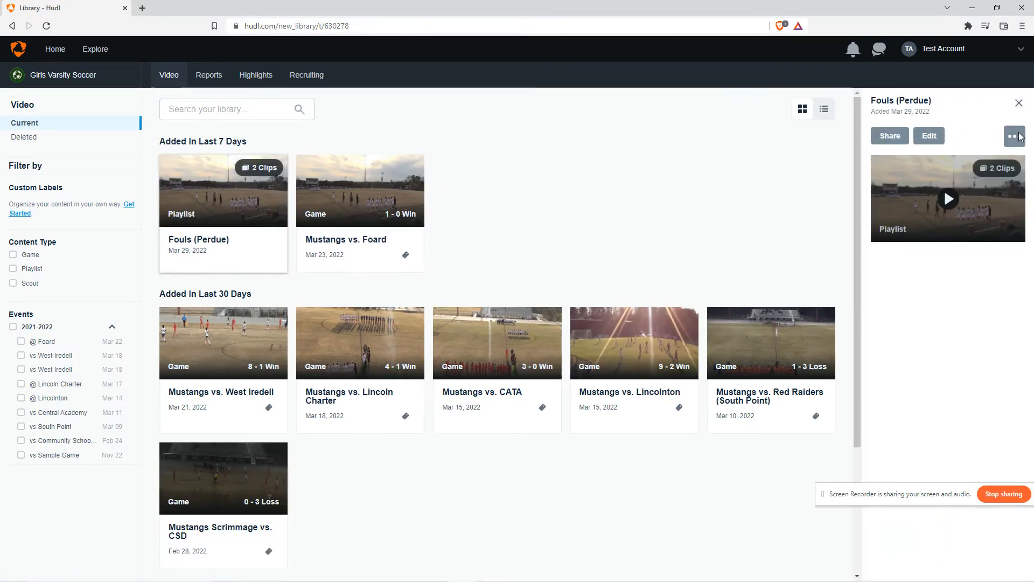
{"action": "left_click", "coordinate": [1015, 136]}
{"action": "left_click", "coordinate": [1018, 103]}
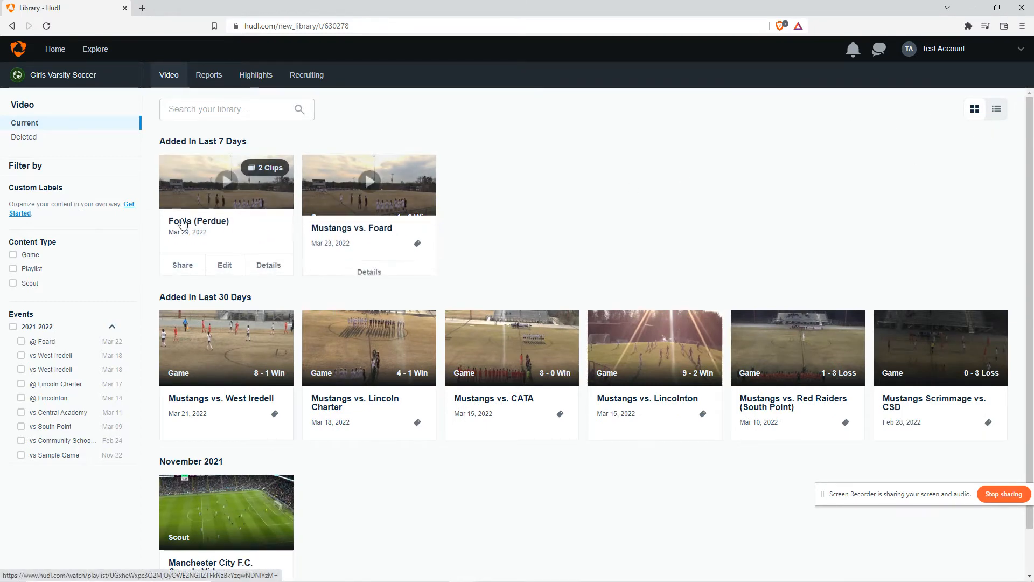
{"action": "left_click", "coordinate": [264, 262]}
{"action": "left_click", "coordinate": [1021, 105]}
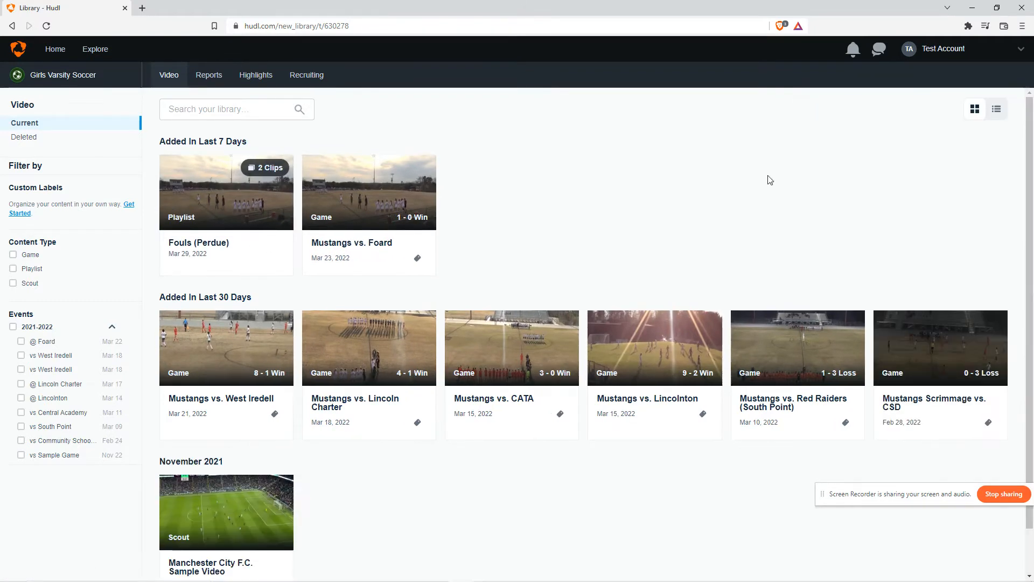
{"action": "left_click", "coordinate": [264, 263]}
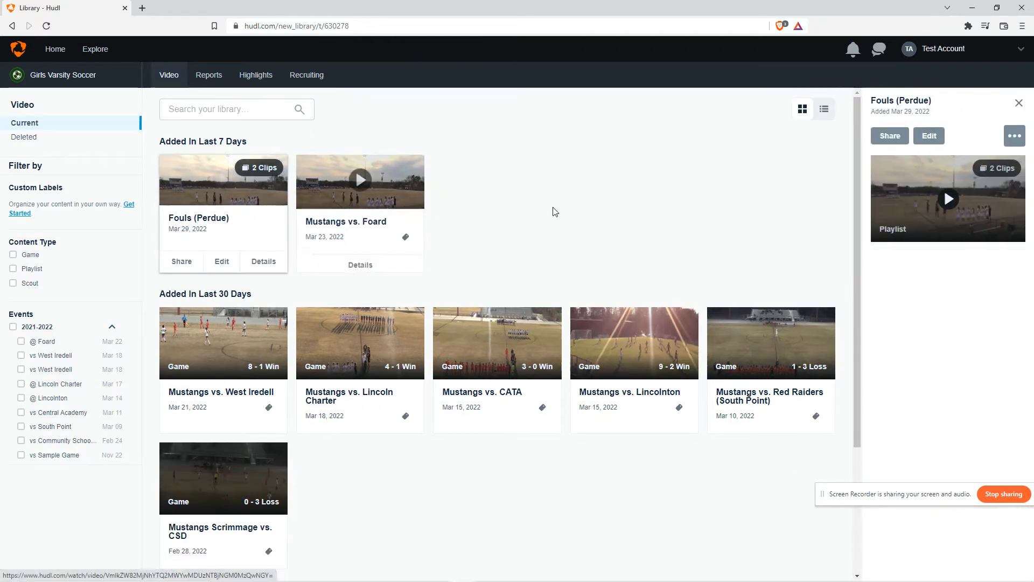
{"action": "left_click", "coordinate": [1016, 138]}
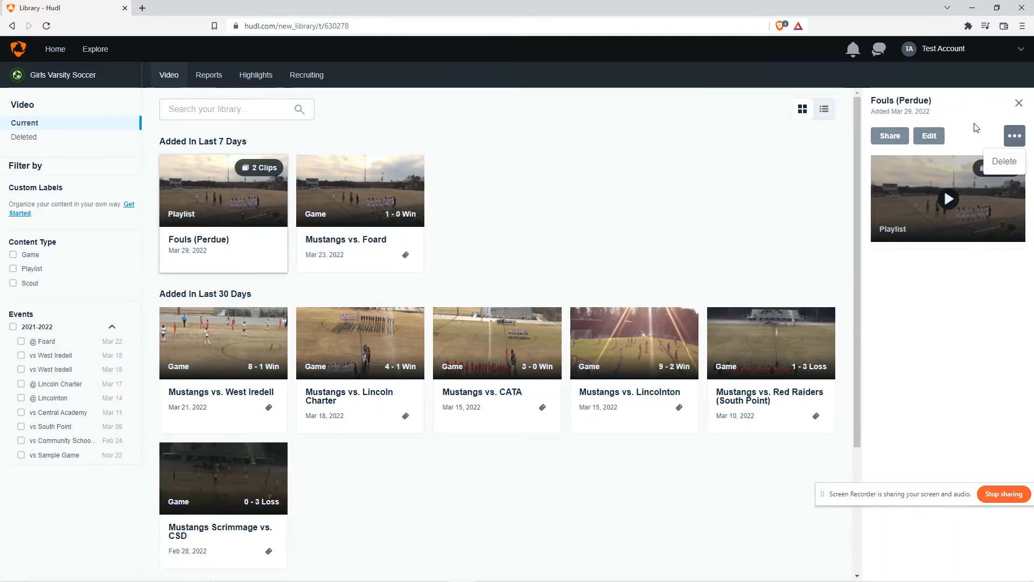
{"action": "left_click", "coordinate": [974, 125]}
{"action": "mouse_move", "coordinate": [970, 58]}
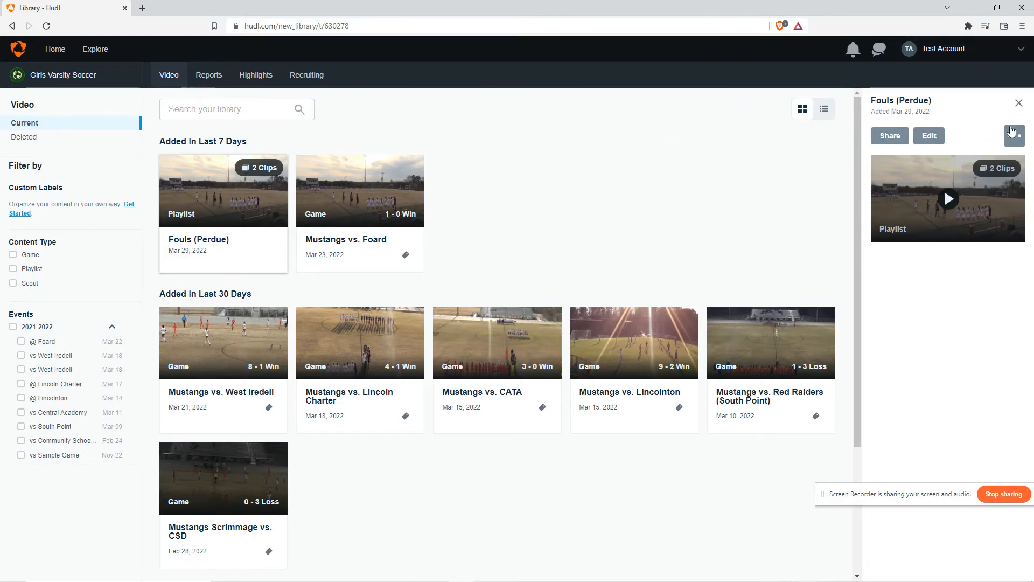
{"action": "left_click", "coordinate": [1018, 104]}
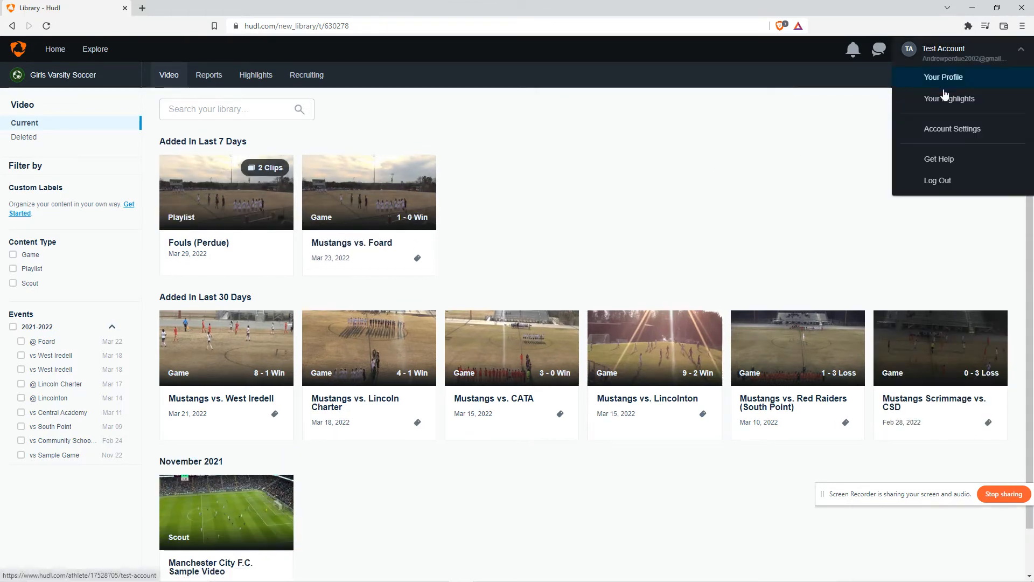
{"action": "left_click", "coordinate": [268, 264]}
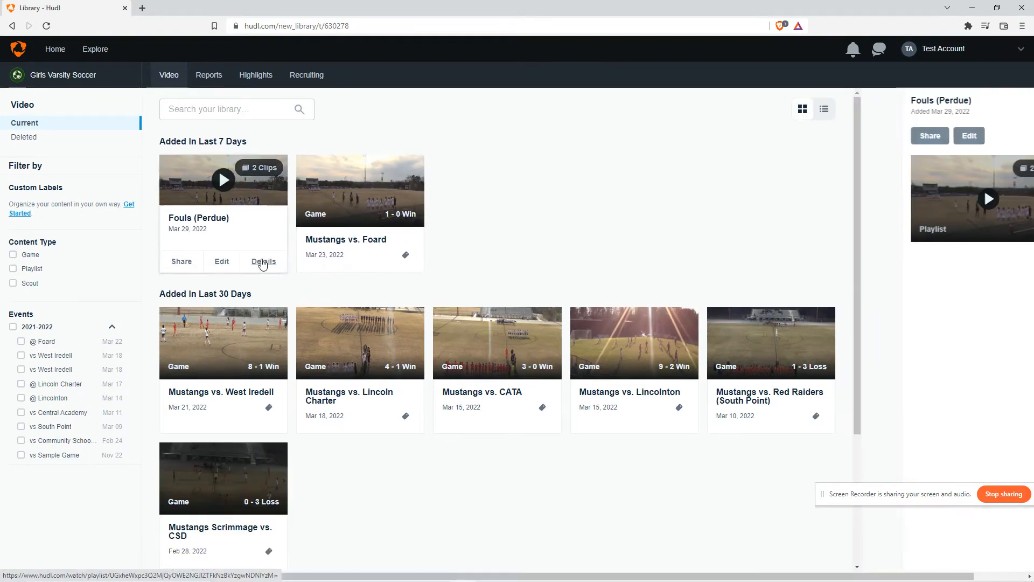
{"action": "left_click", "coordinate": [1018, 102]}
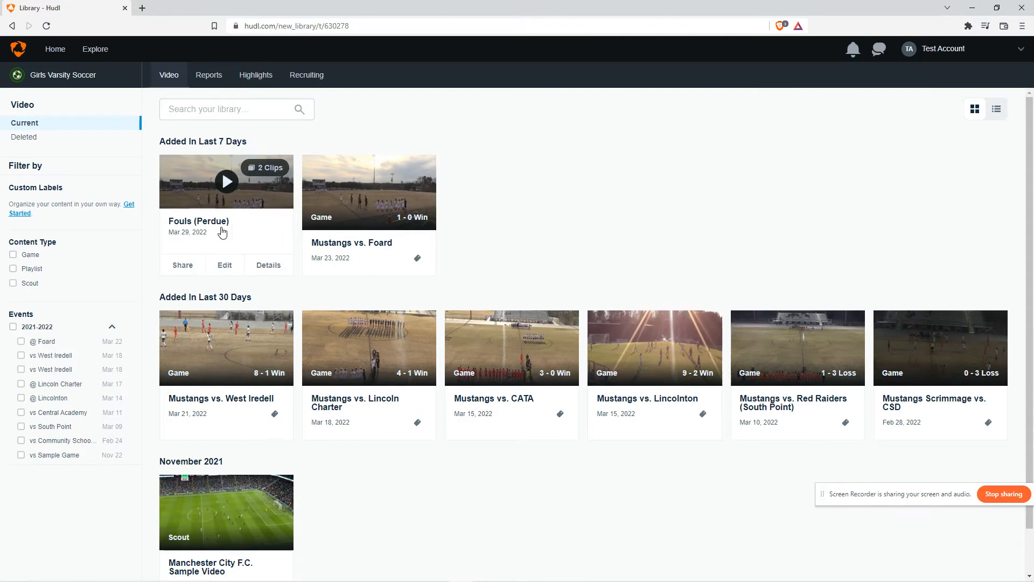
{"action": "left_click", "coordinate": [268, 265]}
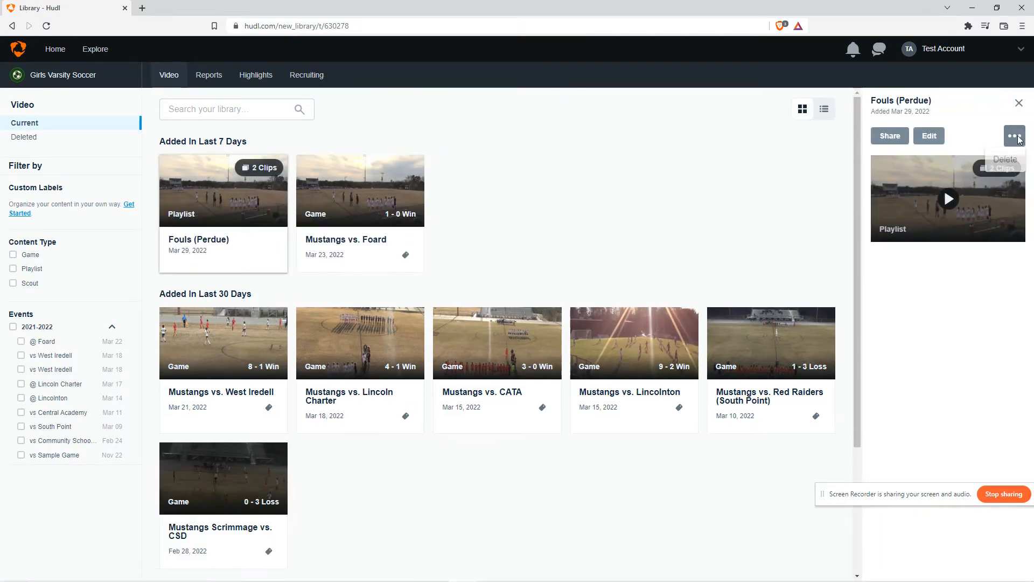
{"action": "left_click", "coordinate": [918, 139]}
{"action": "left_click", "coordinate": [949, 142]}
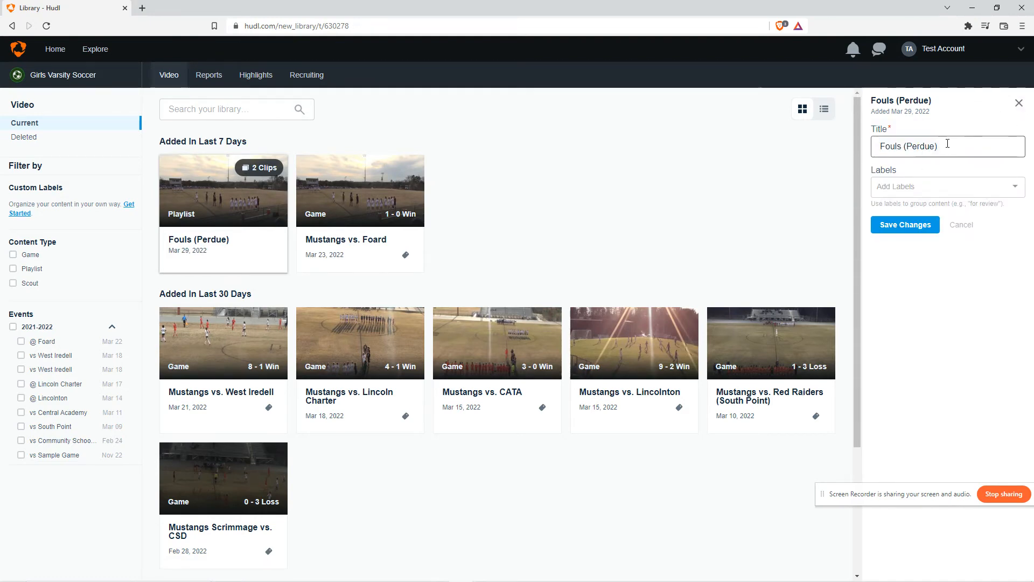
{"action": "left_click", "coordinate": [905, 149]}
{"action": "left_click_drag", "start_coordinate": [955, 145], "coordinate": [906, 150]}
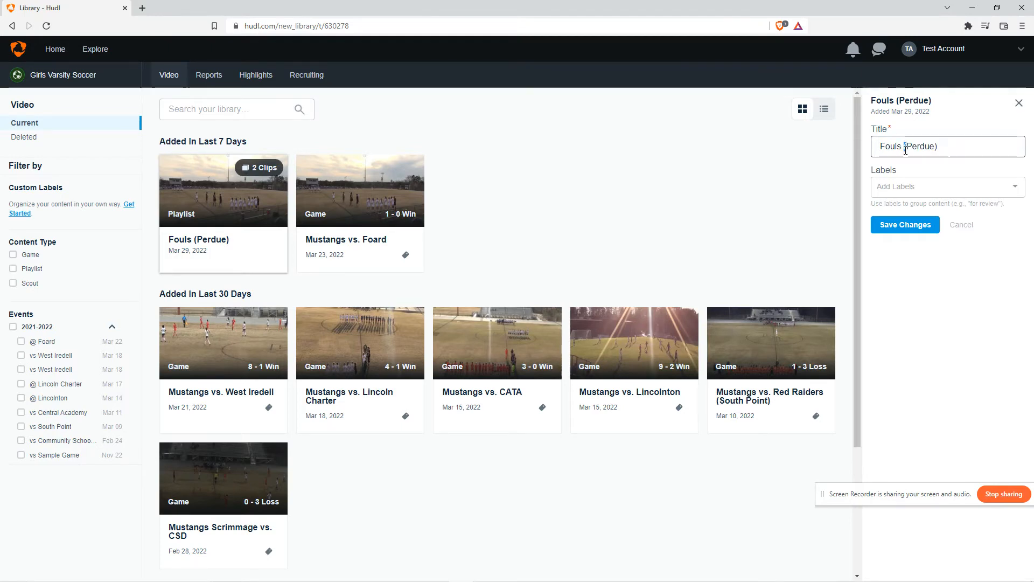
{"action": "left_click", "coordinate": [1019, 104]}
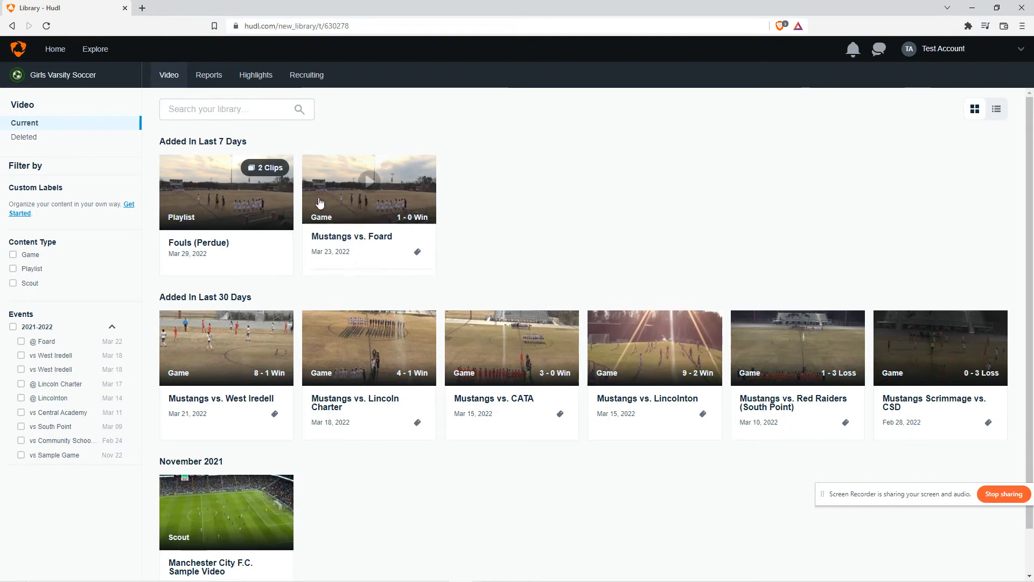
Open Your Highlights from the account menu
{"action": "mouse_move", "coordinate": [213, 233]}
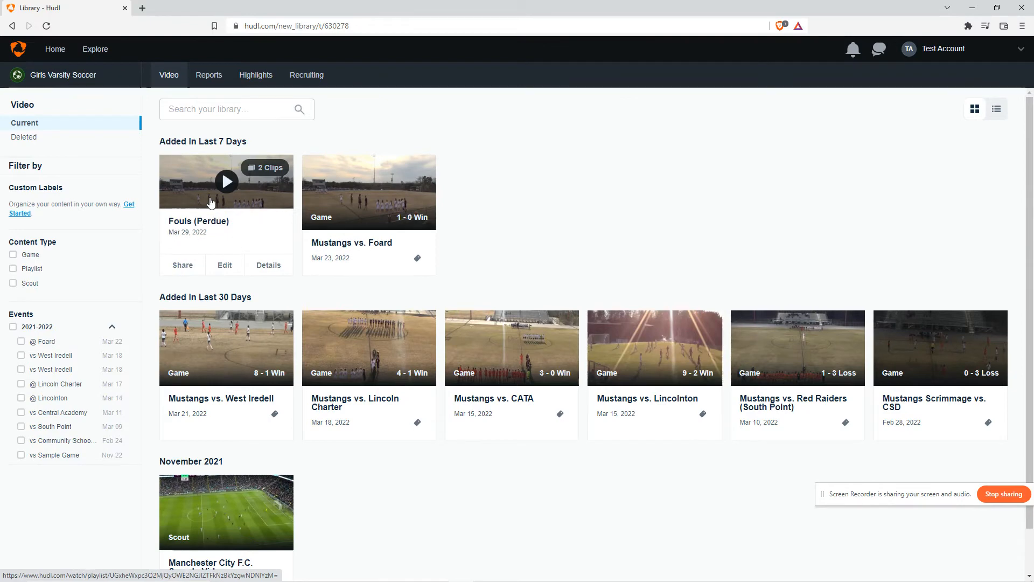
{"action": "left_click", "coordinate": [254, 75]}
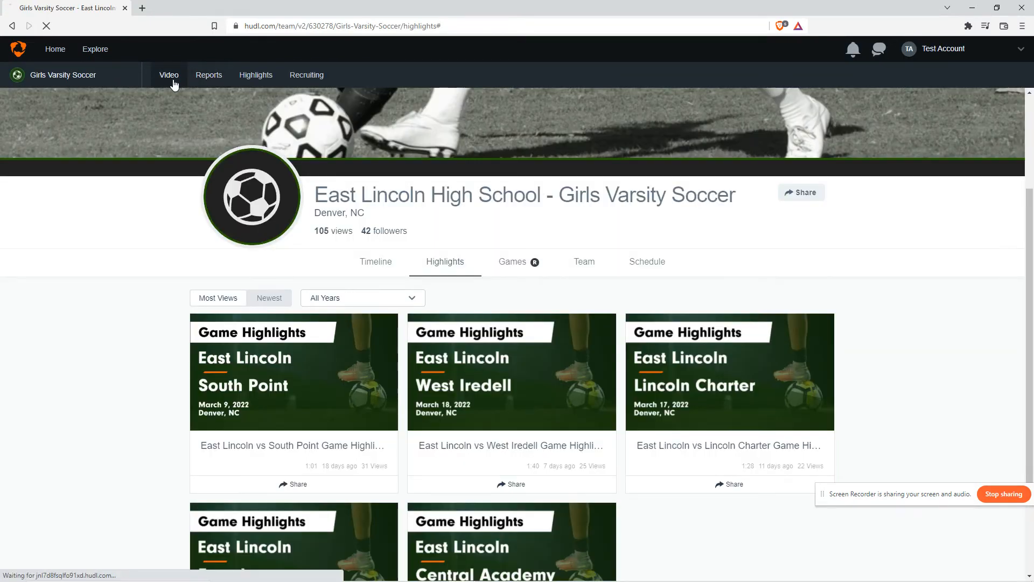
{"action": "left_click", "coordinate": [171, 75]}
{"action": "left_click", "coordinate": [940, 52]}
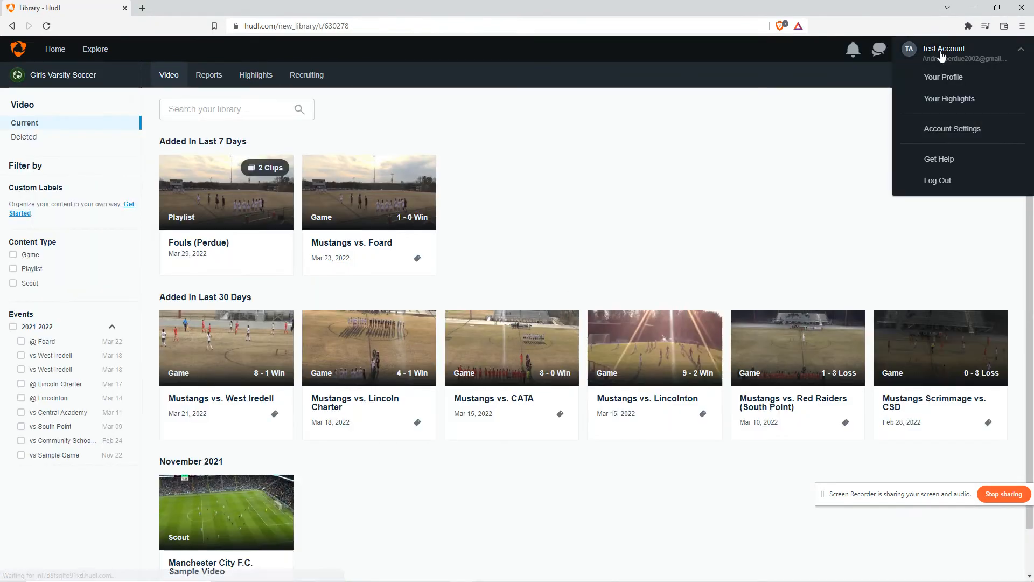
{"action": "left_click", "coordinate": [943, 99]}
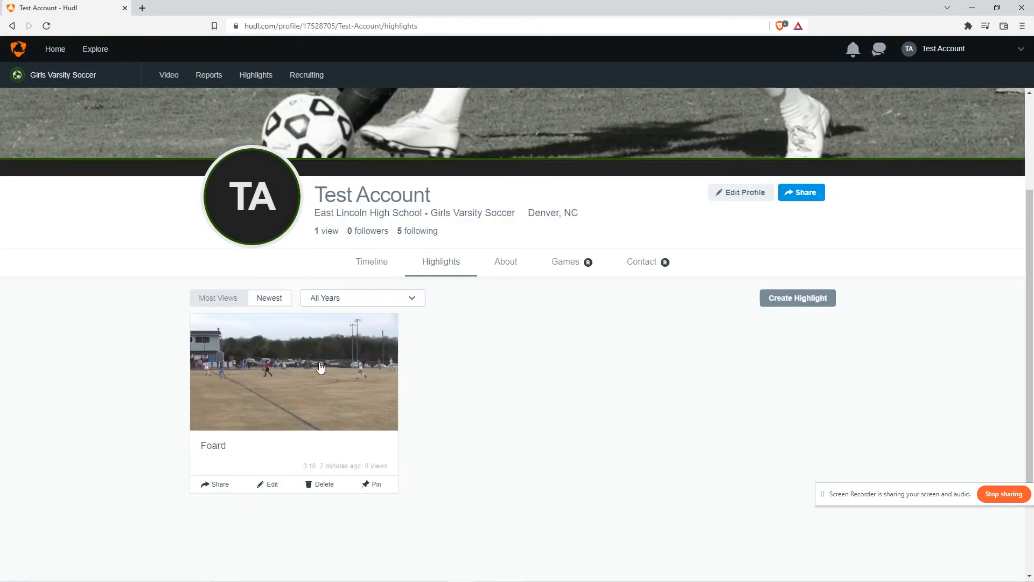
Open the Foard highlight and play it, skipping through the video
{"action": "scroll", "coordinate": [286, 346], "scroll_direction": "down", "scroll_amount": 2}
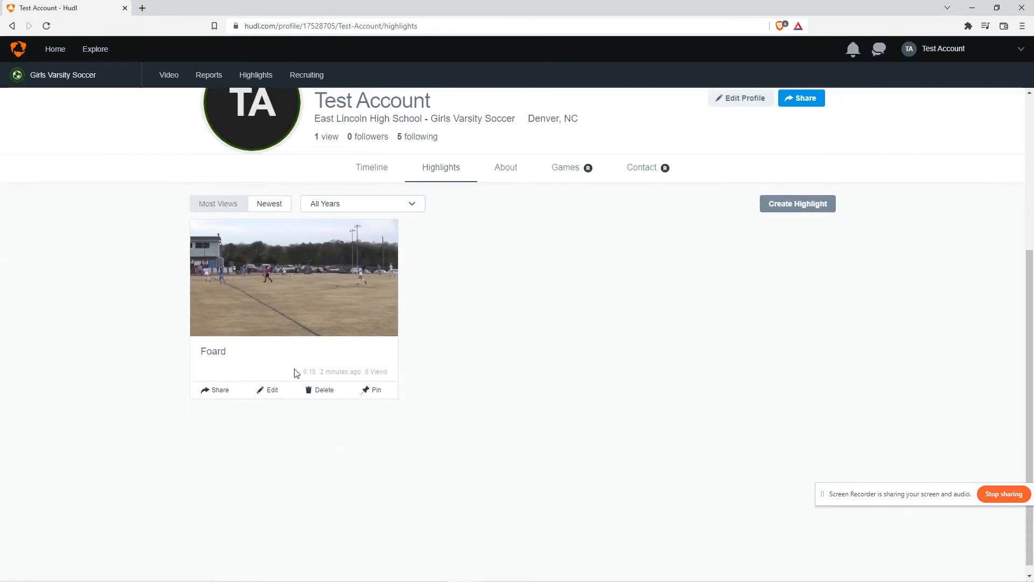
{"action": "left_click", "coordinate": [279, 314]}
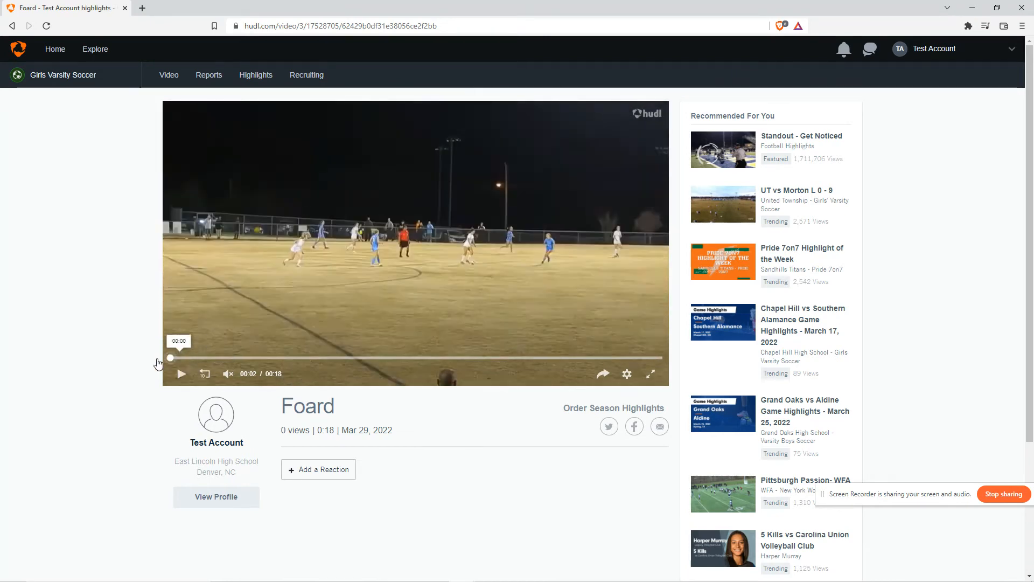
{"action": "left_click", "coordinate": [178, 358]}
{"action": "left_click", "coordinate": [180, 377]}
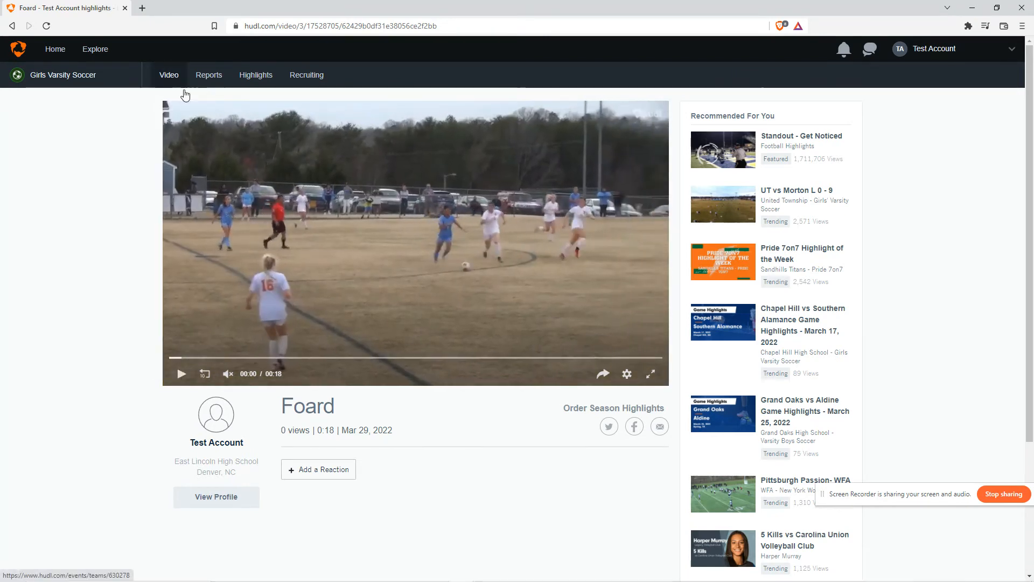
{"action": "left_click", "coordinate": [419, 358]}
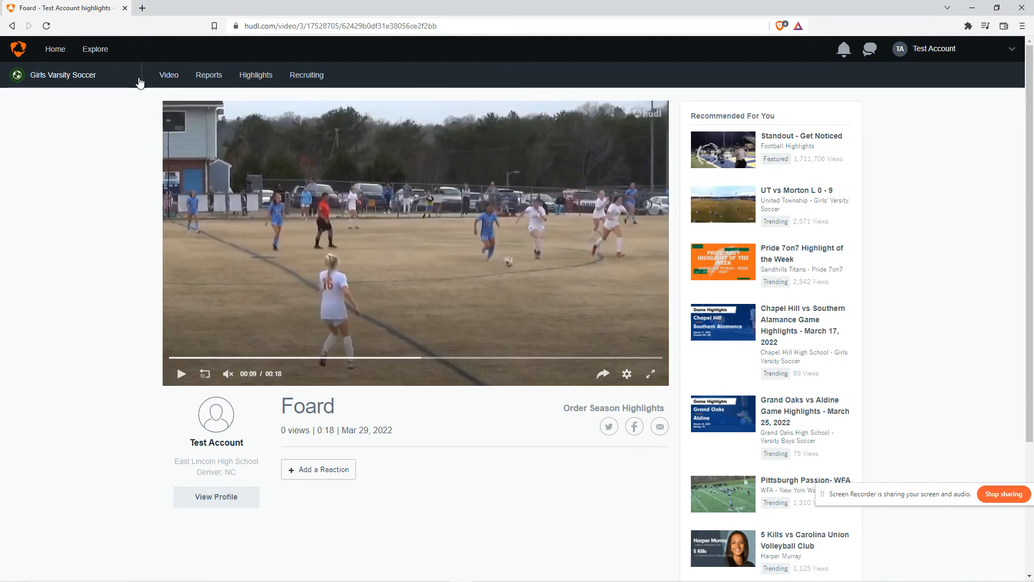
Return to the video library, open the Mustangs vs. Foard game's clips, and start a highlight from the first clip
{"action": "left_click", "coordinate": [168, 75]}
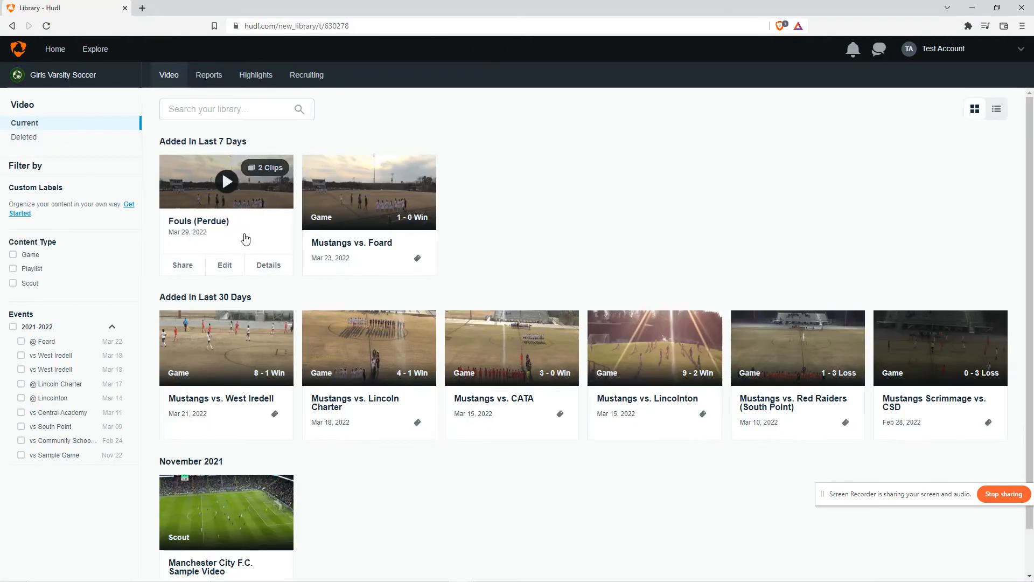
{"action": "left_click", "coordinate": [367, 178]}
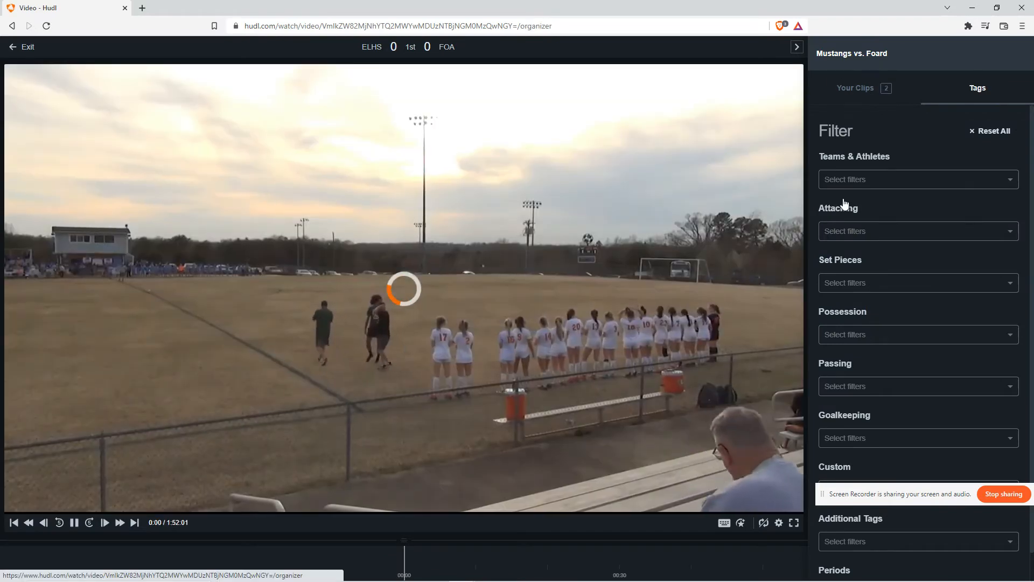
{"action": "left_click", "coordinate": [868, 90]}
{"action": "left_click", "coordinate": [914, 224]}
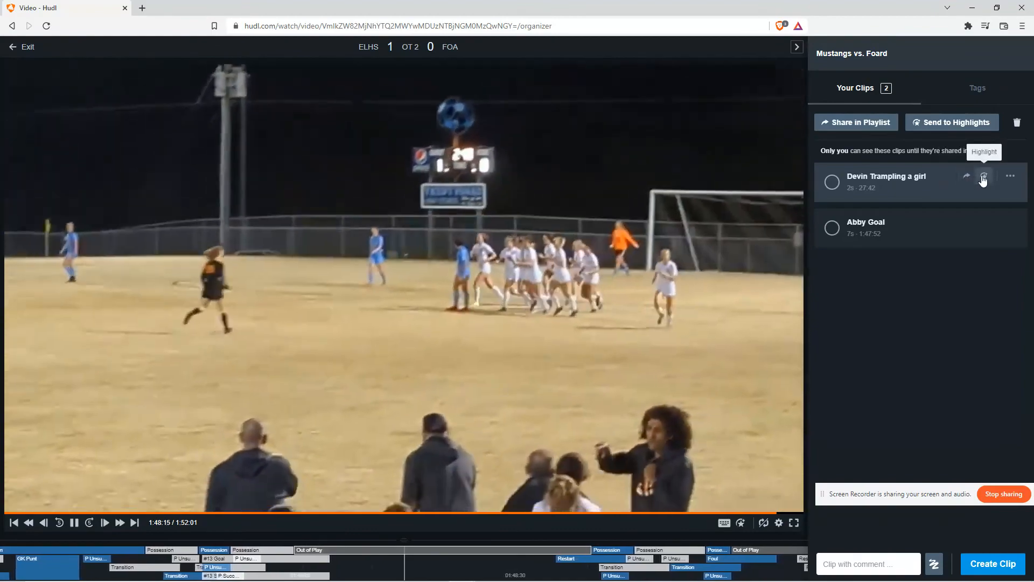
{"action": "left_click", "coordinate": [984, 177]}
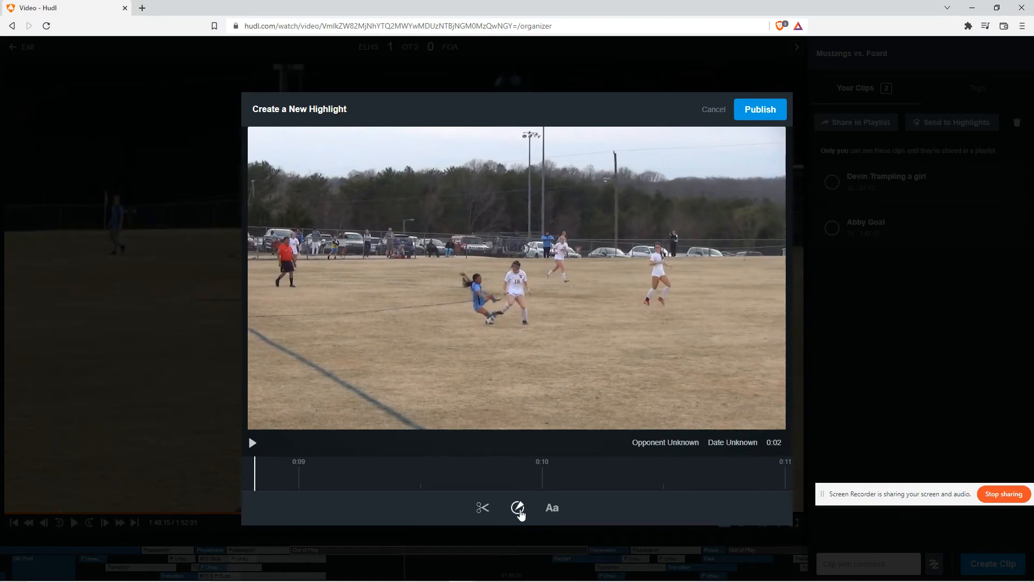
Add a spotlight effect to the highlight and delete it
{"action": "left_click", "coordinate": [518, 509]}
{"action": "left_click", "coordinate": [432, 490]}
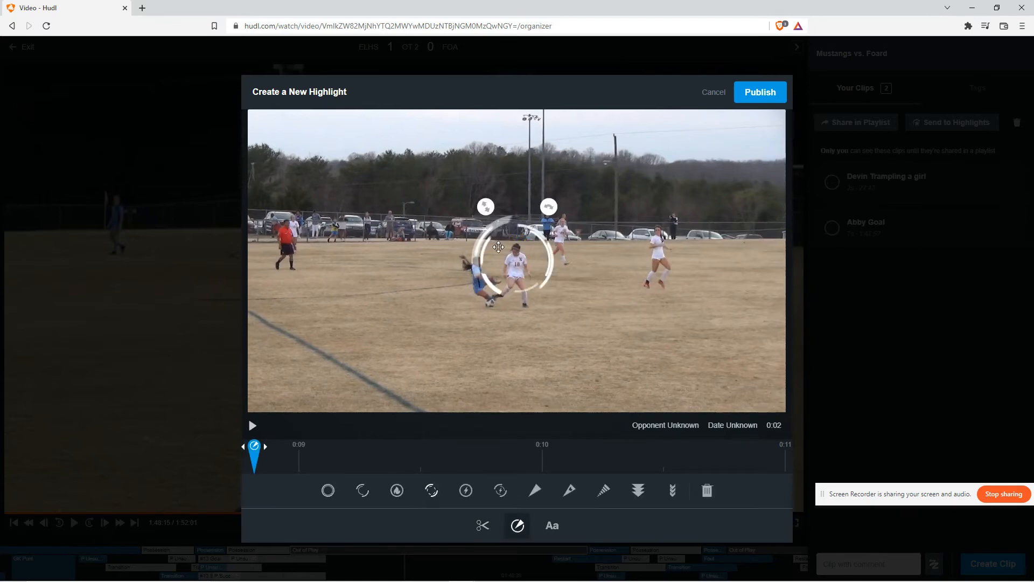
{"action": "left_click", "coordinate": [710, 492]}
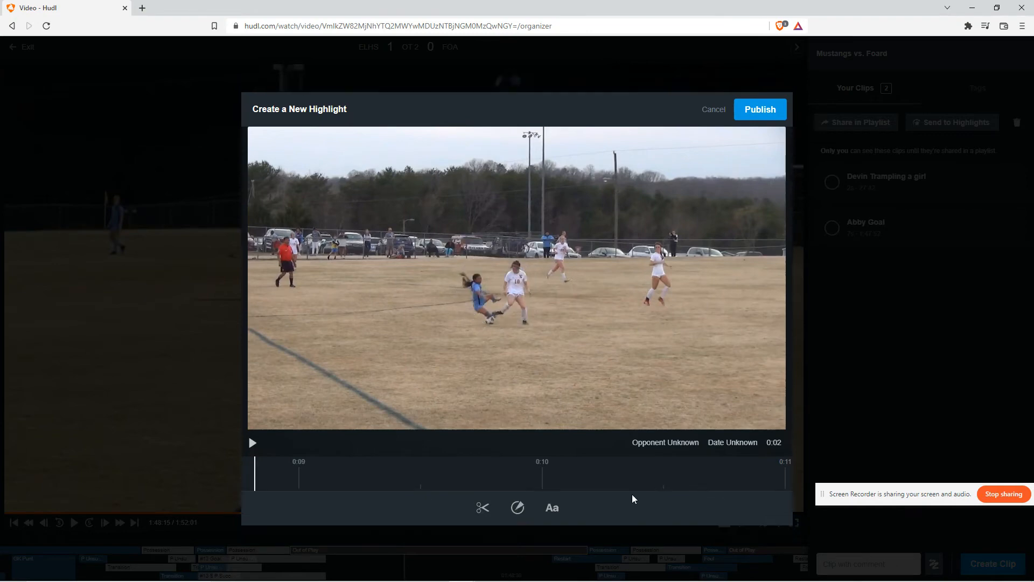
Add a chevron arrow effect, reposition it, and delete it
{"action": "left_click", "coordinate": [517, 508]}
{"action": "left_click", "coordinate": [638, 490]}
{"action": "mouse_move", "coordinate": [503, 204]}
{"action": "left_mouse_down"}
{"action": "mouse_move", "coordinate": [484, 185]}
{"action": "mouse_move", "coordinate": [468, 190]}
{"action": "mouse_move", "coordinate": [473, 200]}
{"action": "mouse_move", "coordinate": [514, 197]}
{"action": "mouse_move", "coordinate": [476, 208]}
{"action": "left_mouse_up"}
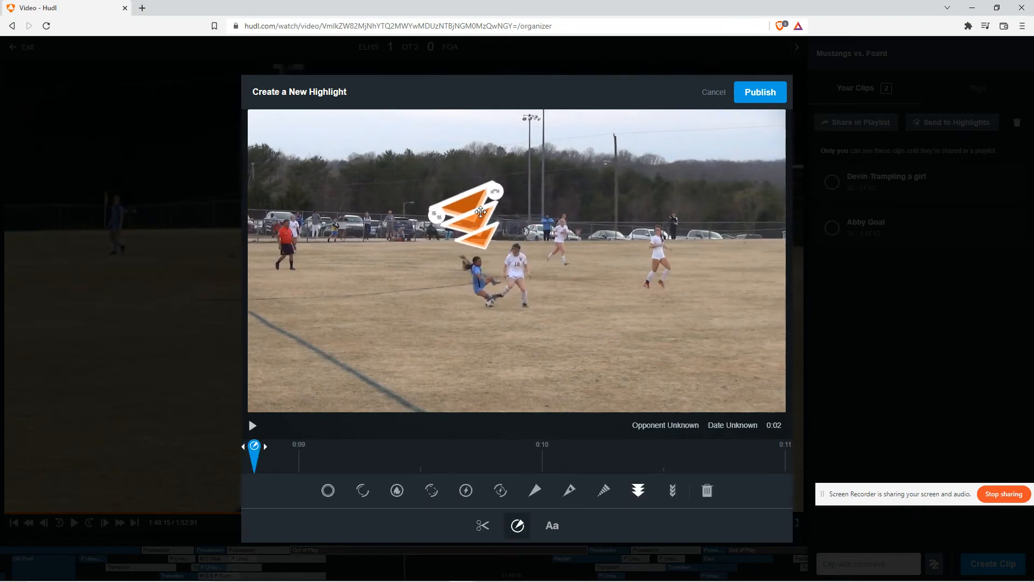
{"action": "left_click", "coordinate": [707, 490]}
Add a WOO text caption to the highlight and delete it
{"action": "left_click", "coordinate": [553, 508]}
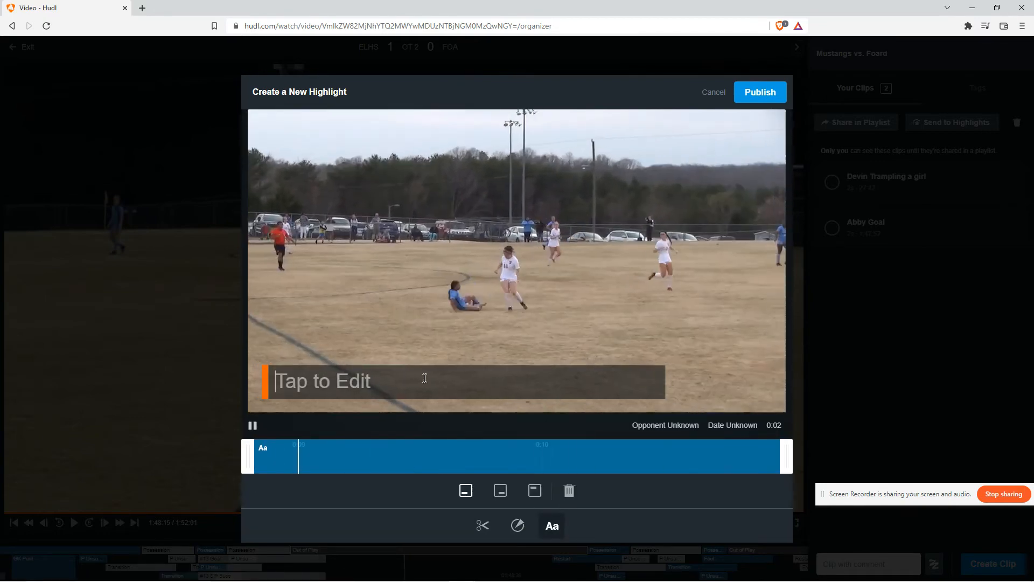
{"action": "left_click", "coordinate": [424, 378]}
{"action": "type", "text": "WOO"}
{"action": "left_click", "coordinate": [570, 490]}
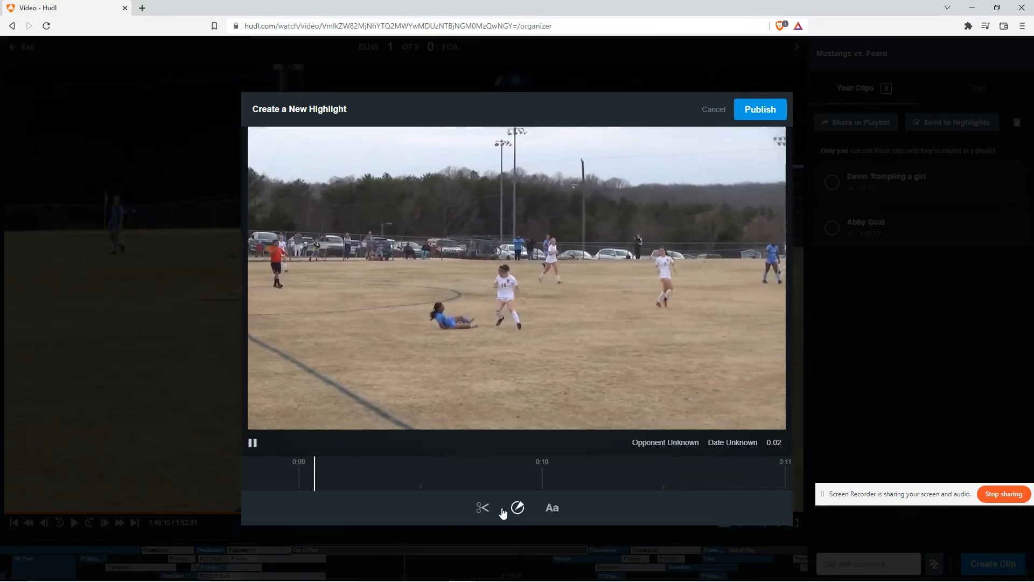
Trim the highlight to about 4 seconds, roughly from 0:08 to 0:12
{"action": "left_click", "coordinate": [483, 509]}
{"action": "left_click_drag", "start_coordinate": [501, 474], "coordinate": [450, 478]}
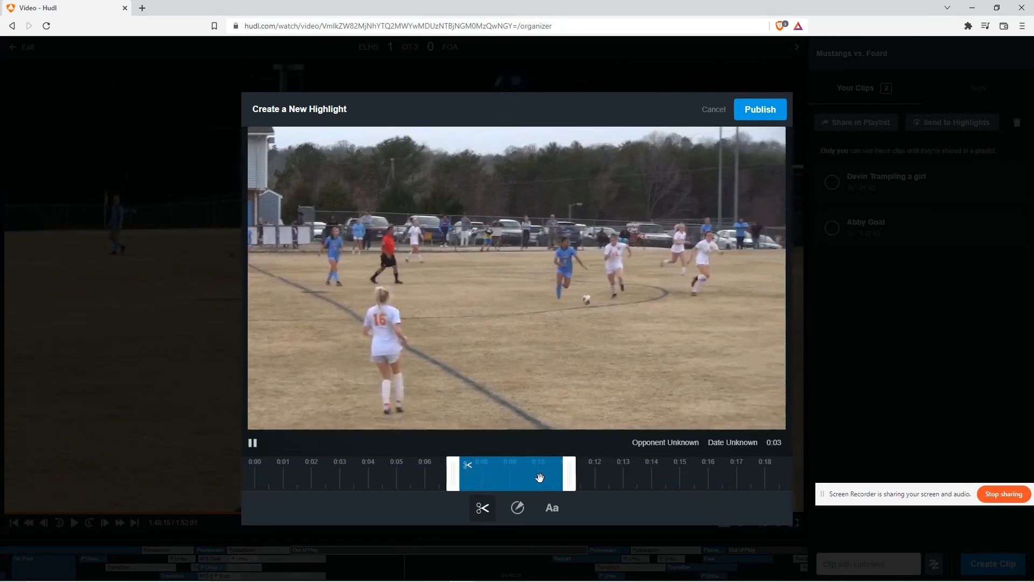
{"action": "left_click_drag", "start_coordinate": [569, 478], "coordinate": [600, 478]}
{"action": "left_click_drag", "start_coordinate": [454, 479], "coordinate": [475, 491]}
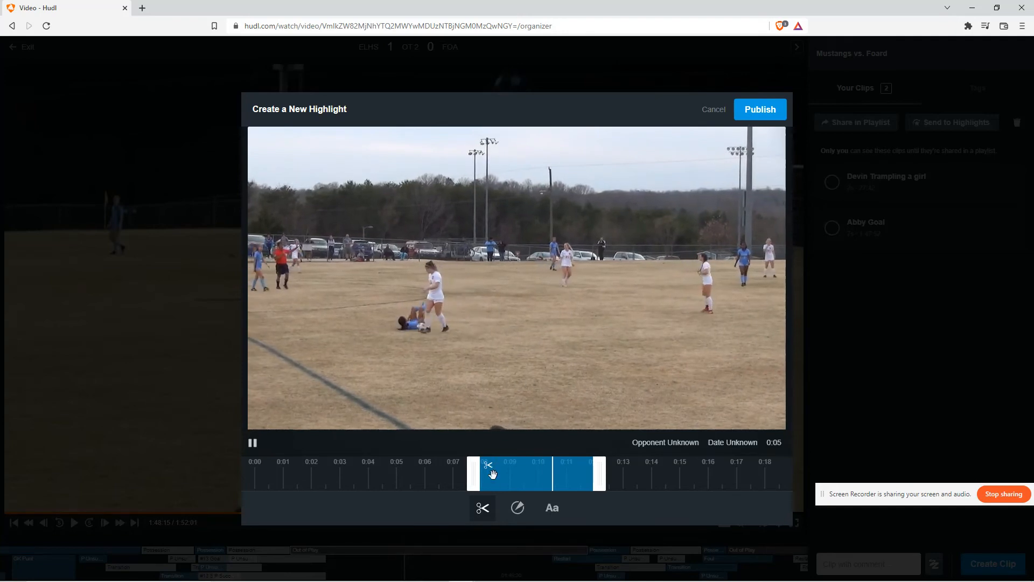
{"action": "left_click", "coordinate": [518, 508]}
{"action": "left_click", "coordinate": [551, 527]}
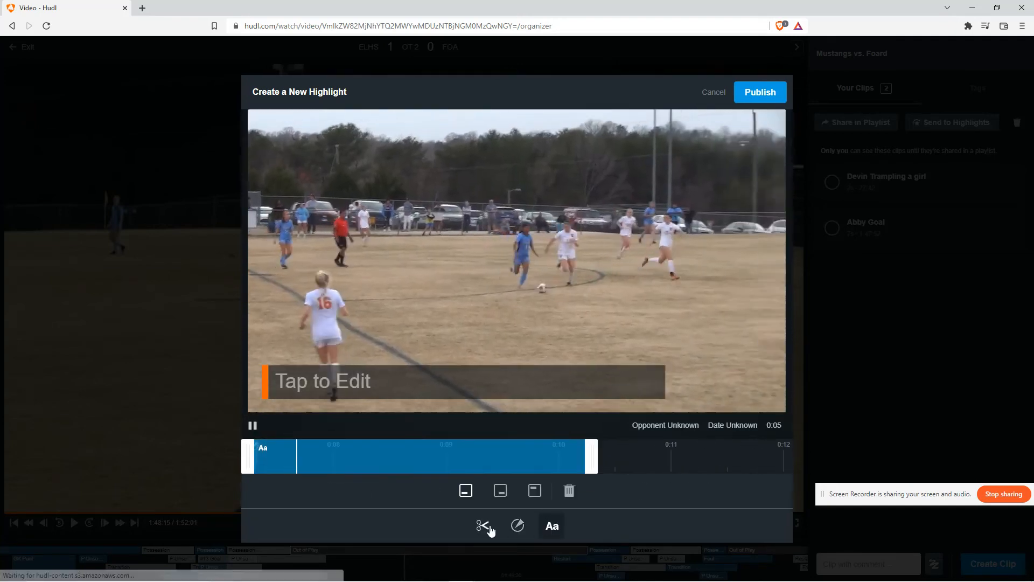
{"action": "left_click", "coordinate": [518, 525]}
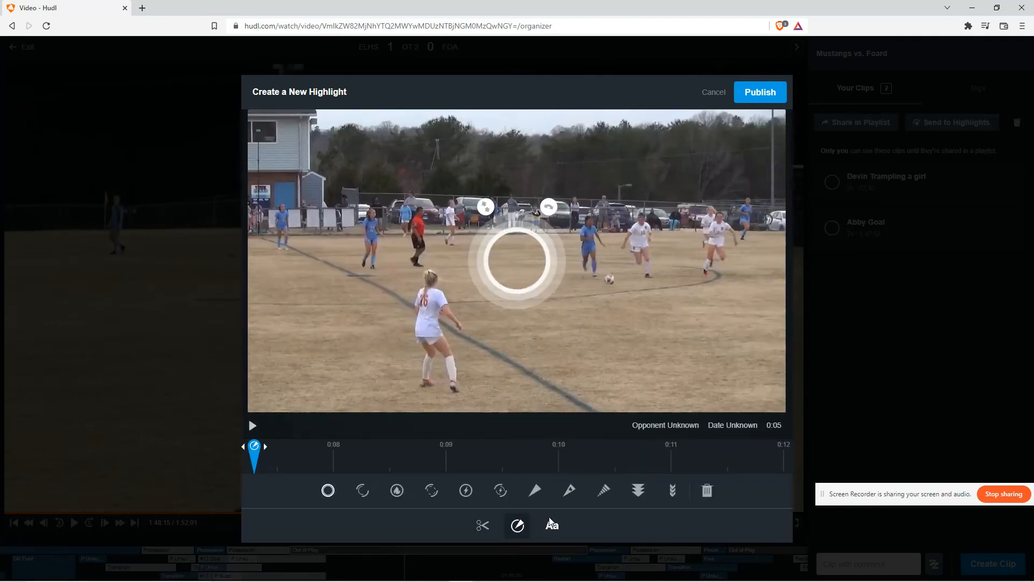
{"action": "left_click", "coordinate": [552, 526]}
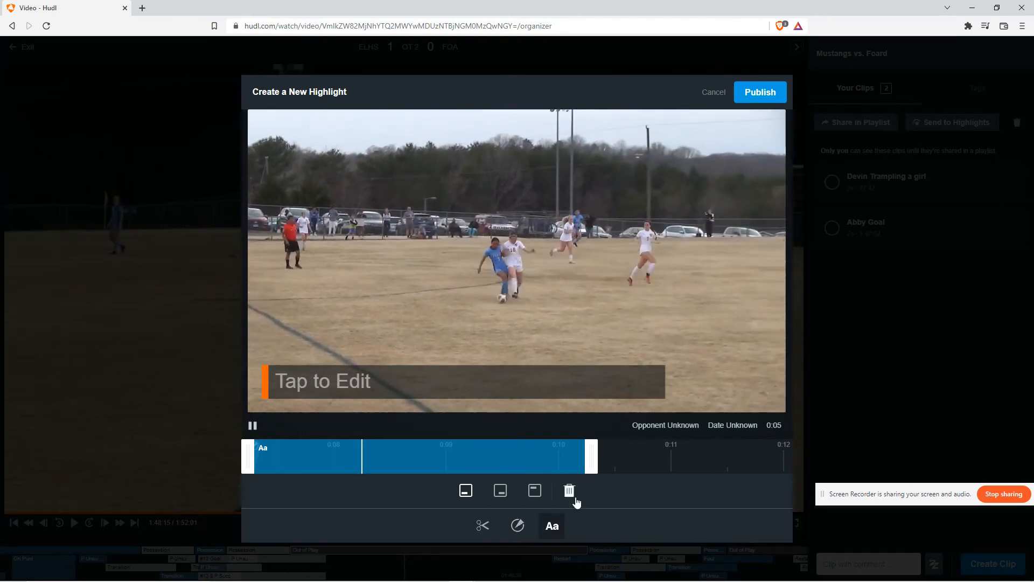
{"action": "left_click", "coordinate": [253, 426]}
{"action": "left_click", "coordinate": [509, 518]}
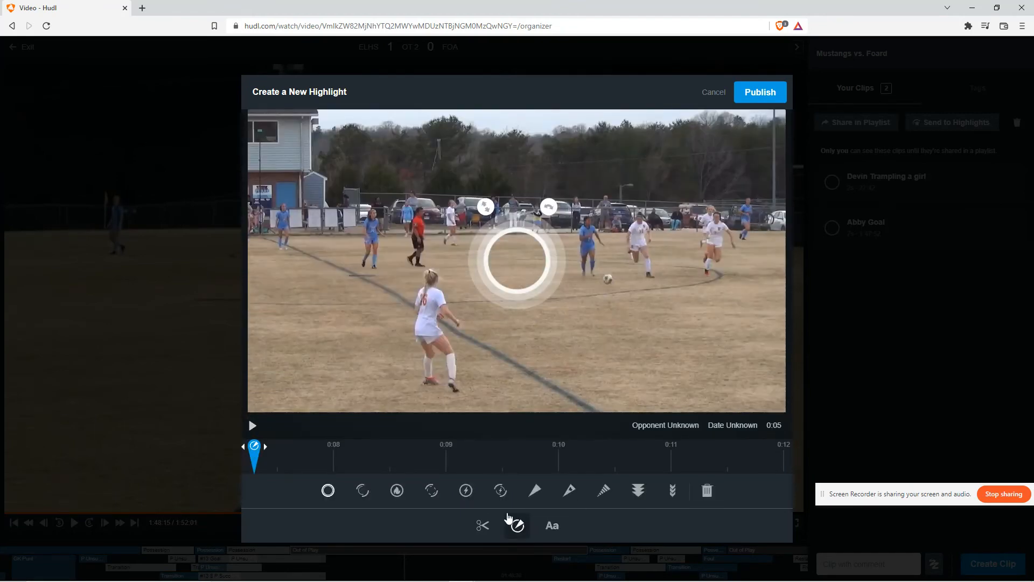
Add a flaming ring spotlight and move it onto the ball
{"action": "left_click", "coordinate": [396, 490]}
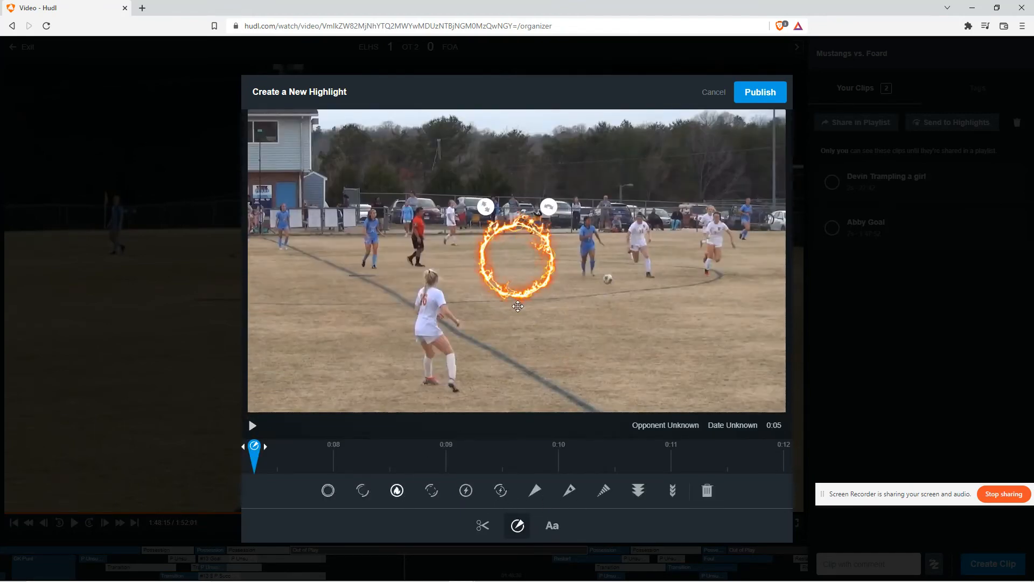
{"action": "left_click_drag", "start_coordinate": [540, 278], "coordinate": [630, 288]}
{"action": "left_click_drag", "start_coordinate": [639, 227], "coordinate": [618, 219]}
{"action": "left_click_drag", "start_coordinate": [630, 260], "coordinate": [621, 239]}
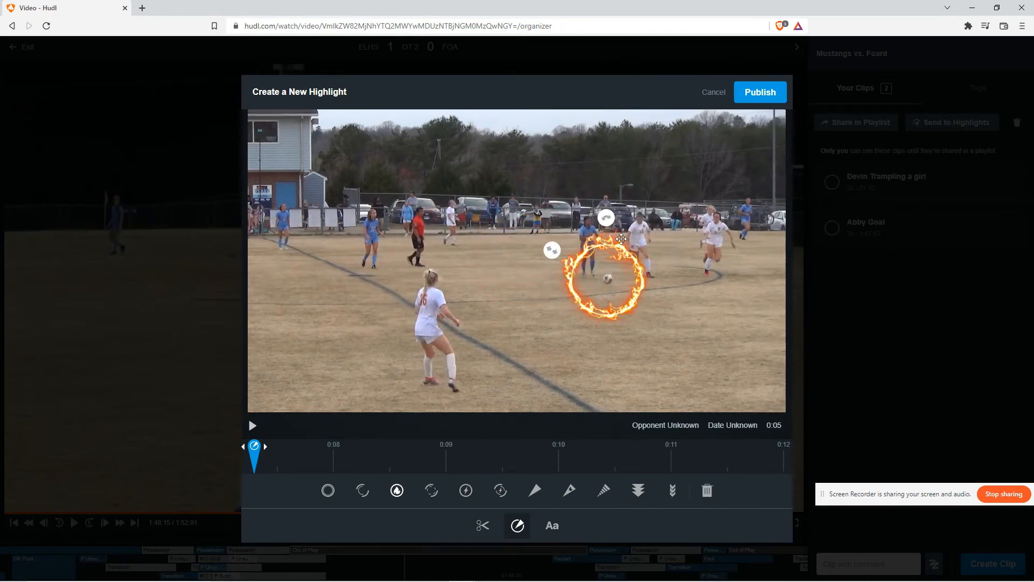
Publish the highlight and copy its URL
{"action": "left_click", "coordinate": [750, 97]}
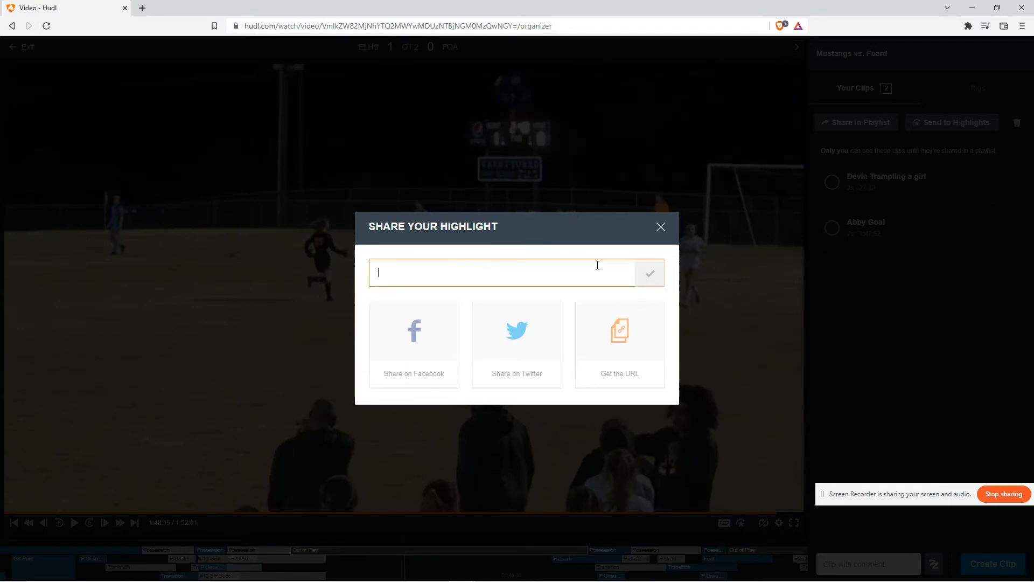
{"action": "left_click", "coordinate": [620, 335]}
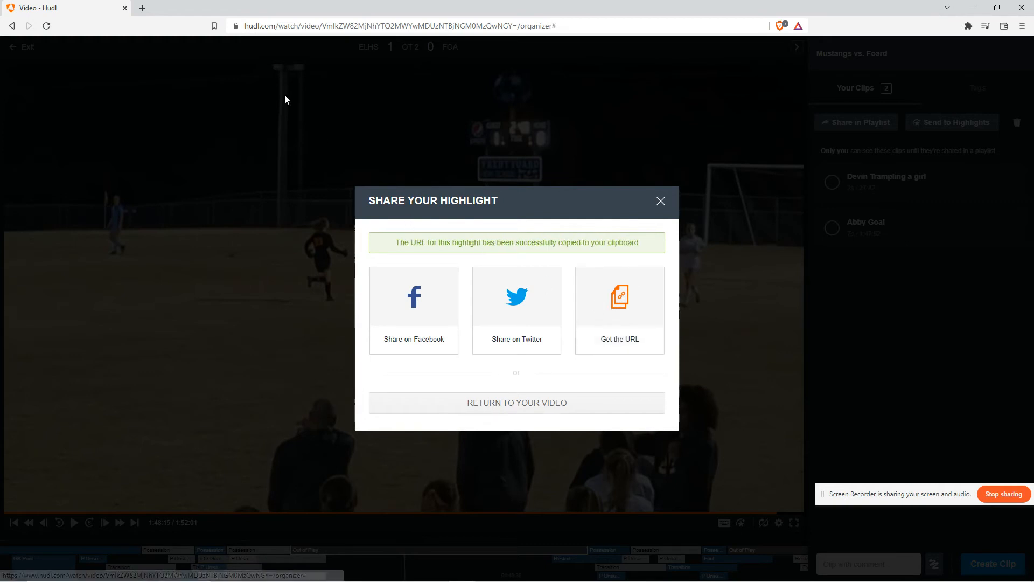
Open the copied highlight link in a new tab and go to its order page
{"action": "left_click", "coordinate": [142, 8]}
{"action": "type", "text": "http://www.hudl.com/v/2HF9vS"}
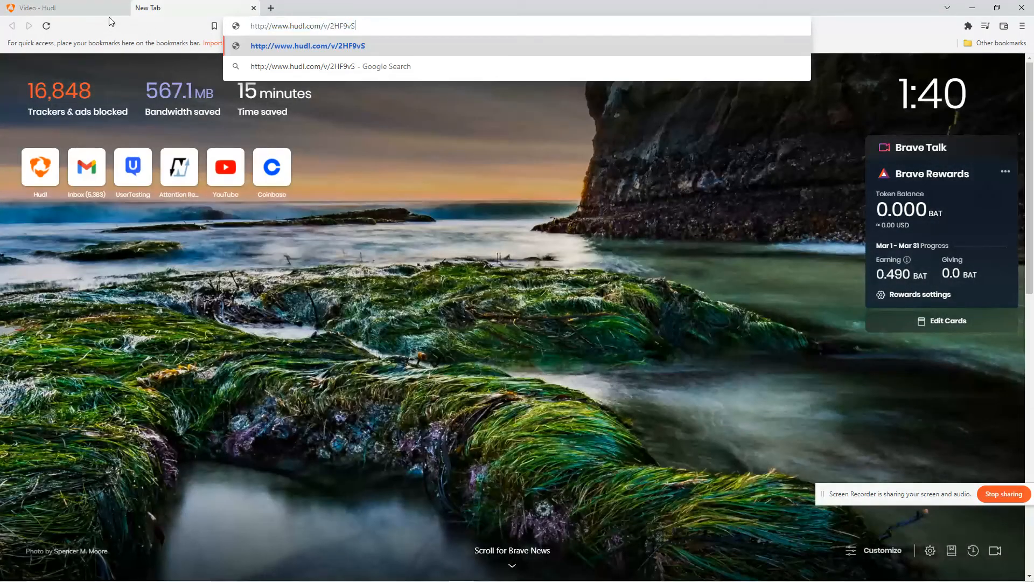
{"action": "left_click", "coordinate": [81, 8]}
{"action": "left_click", "coordinate": [232, 8]}
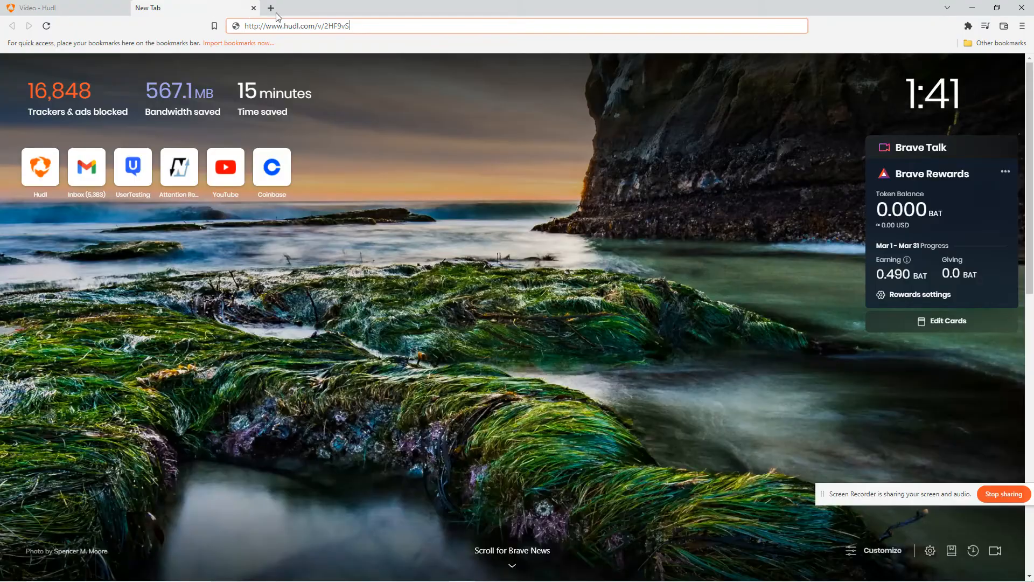
{"action": "left_click", "coordinate": [52, 5]}
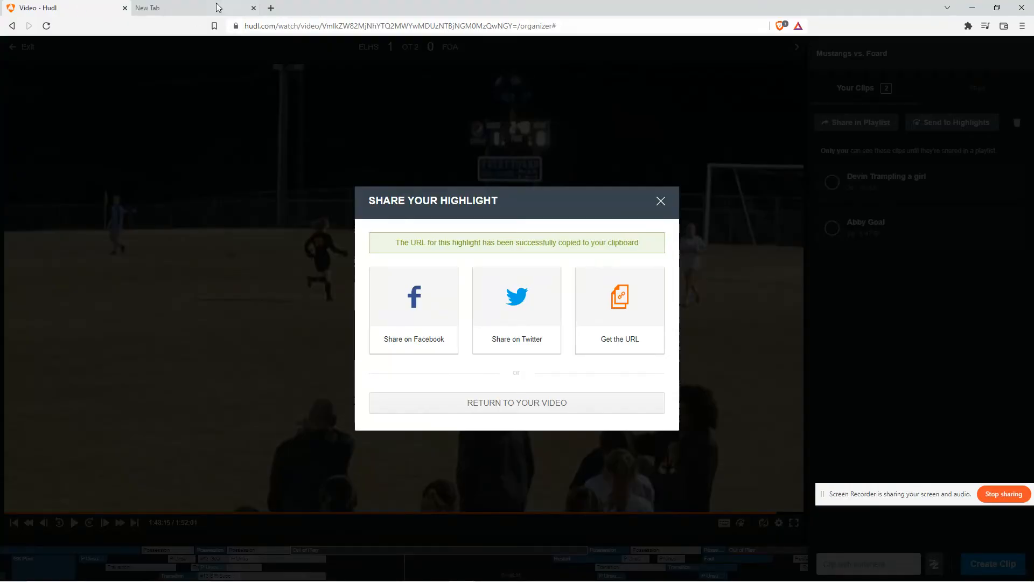
{"action": "left_click", "coordinate": [215, 5]}
{"action": "key", "text": "Return"}
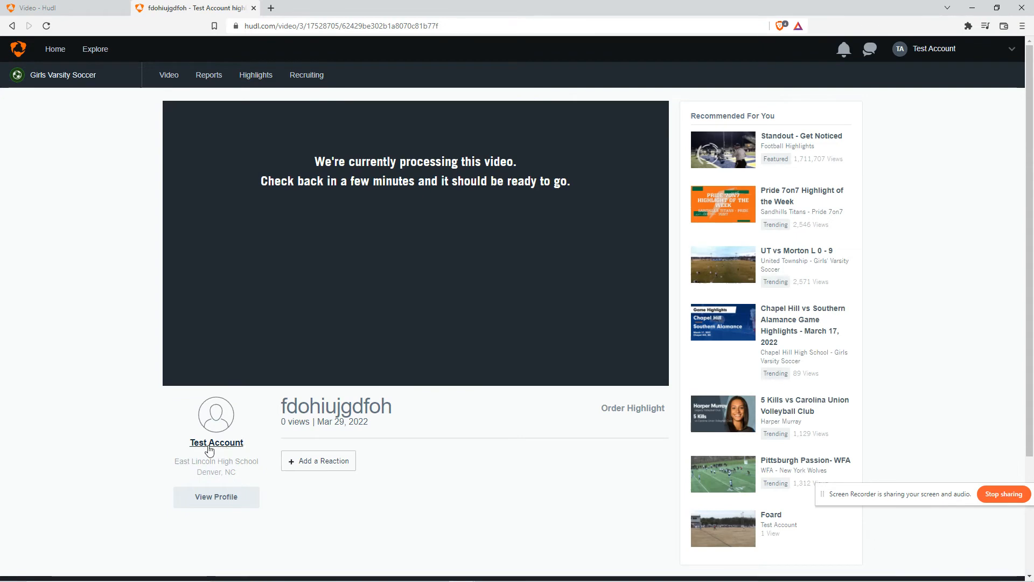
{"action": "left_click", "coordinate": [613, 410]}
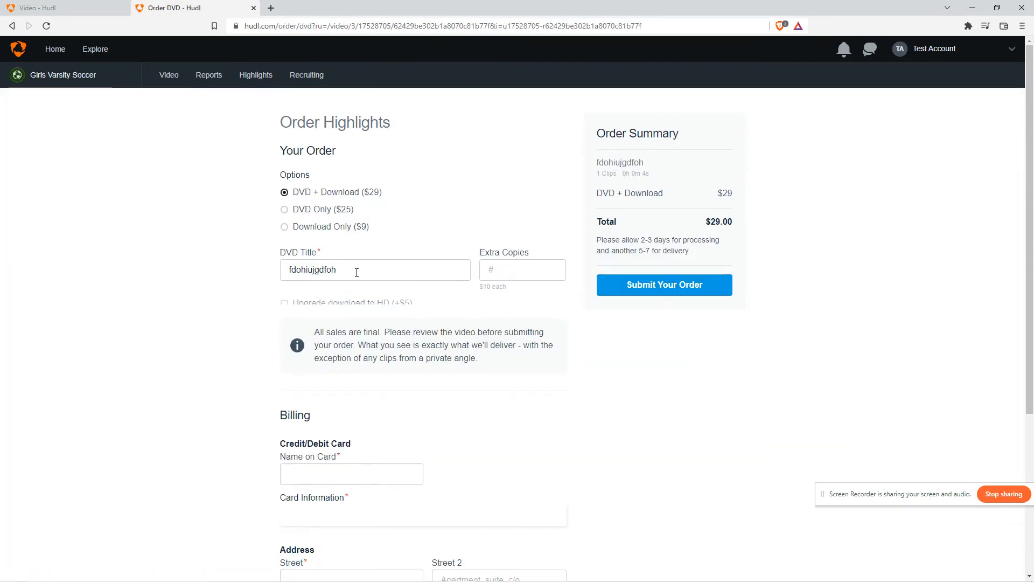
Choose the Download Only ($9) option on the highlight order page
{"action": "scroll", "coordinate": [355, 301], "scroll_direction": "down", "scroll_amount": 1}
{"action": "scroll", "coordinate": [366, 299], "scroll_direction": "up", "scroll_amount": 1}
{"action": "left_click", "coordinate": [329, 227]}
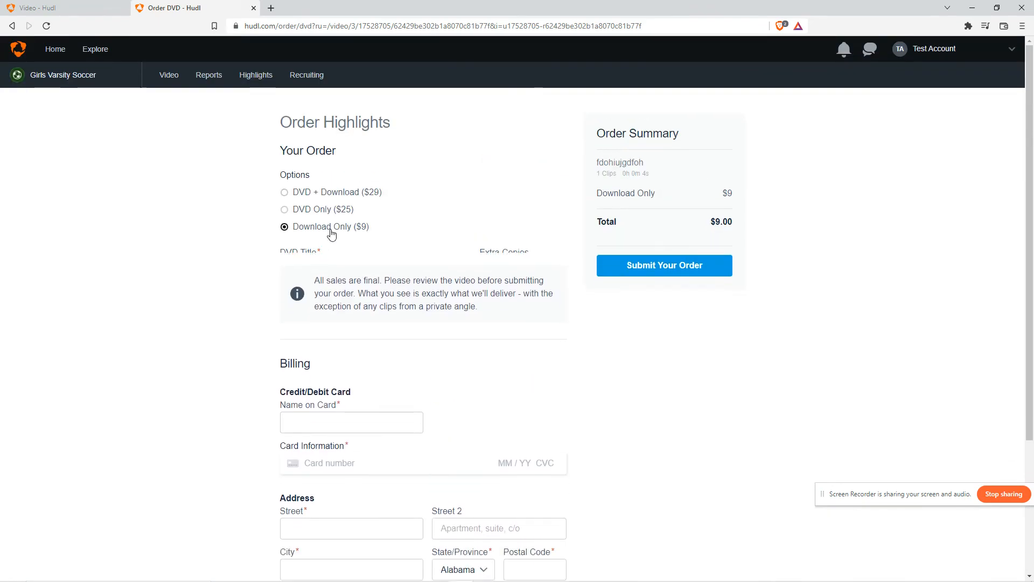
{"action": "scroll", "coordinate": [372, 326], "scroll_direction": "down", "scroll_amount": 2}
{"action": "scroll", "coordinate": [411, 270], "scroll_direction": "up", "scroll_amount": 2}
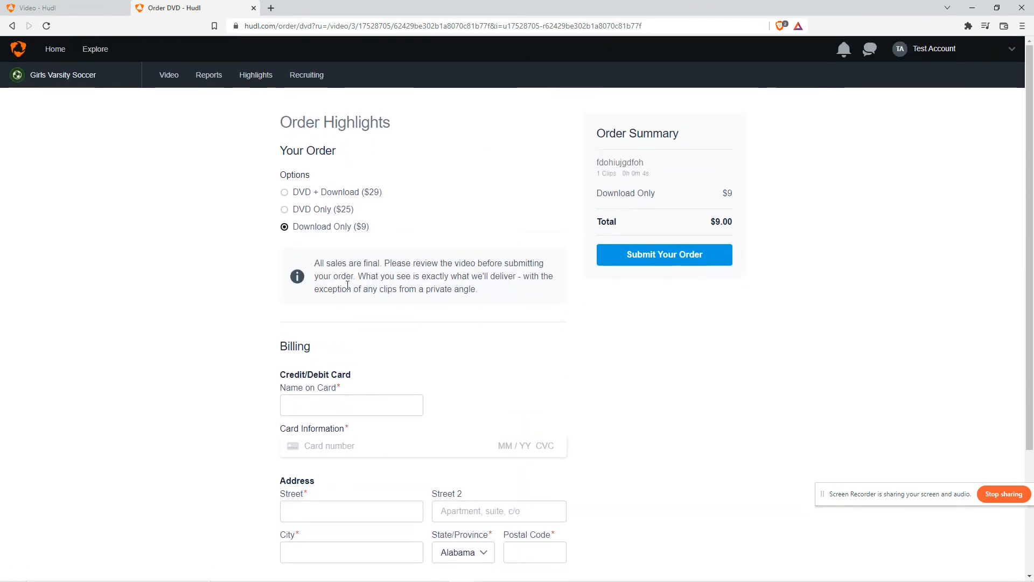
{"action": "scroll", "coordinate": [342, 240], "scroll_direction": "down", "scroll_amount": 2}
{"action": "scroll", "coordinate": [342, 231], "scroll_direction": "up", "scroll_amount": 2}
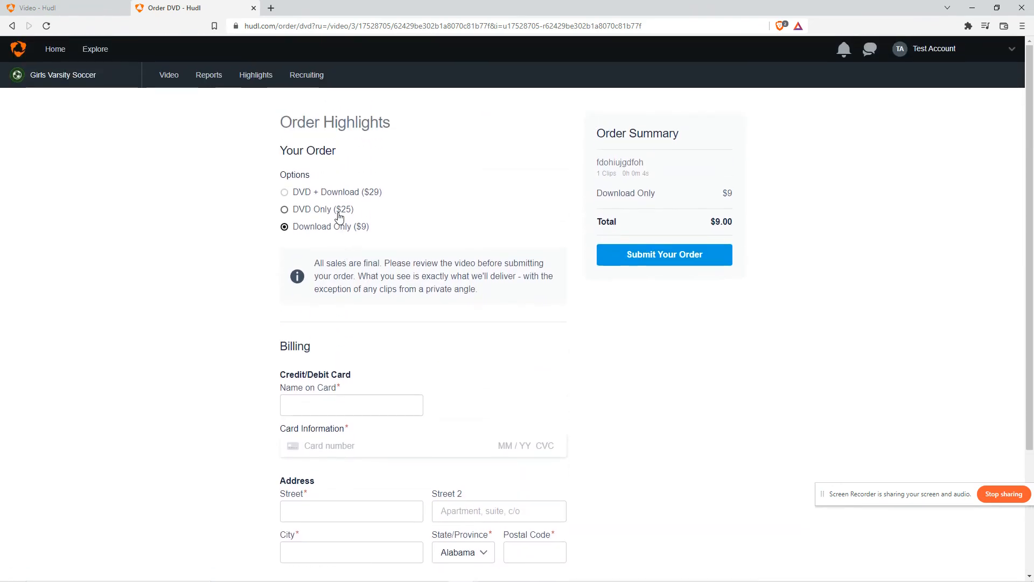
{"action": "scroll", "coordinate": [340, 218], "scroll_direction": "down", "scroll_amount": 3}
{"action": "scroll", "coordinate": [350, 230], "scroll_direction": "up", "scroll_amount": 3}
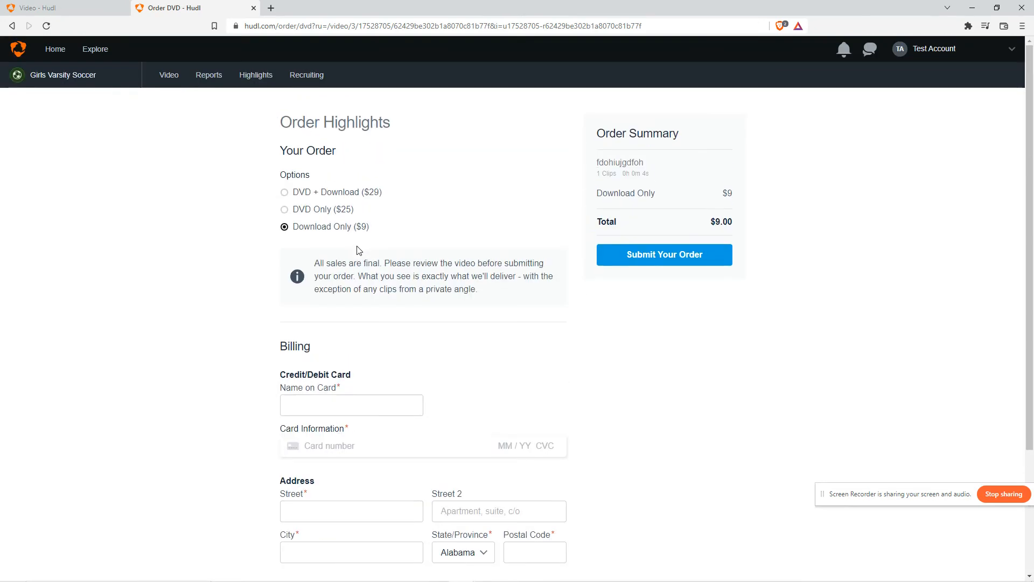
Close the share dialog, exit the game video and return to the video library in both tabs
{"action": "left_click", "coordinate": [161, 75]}
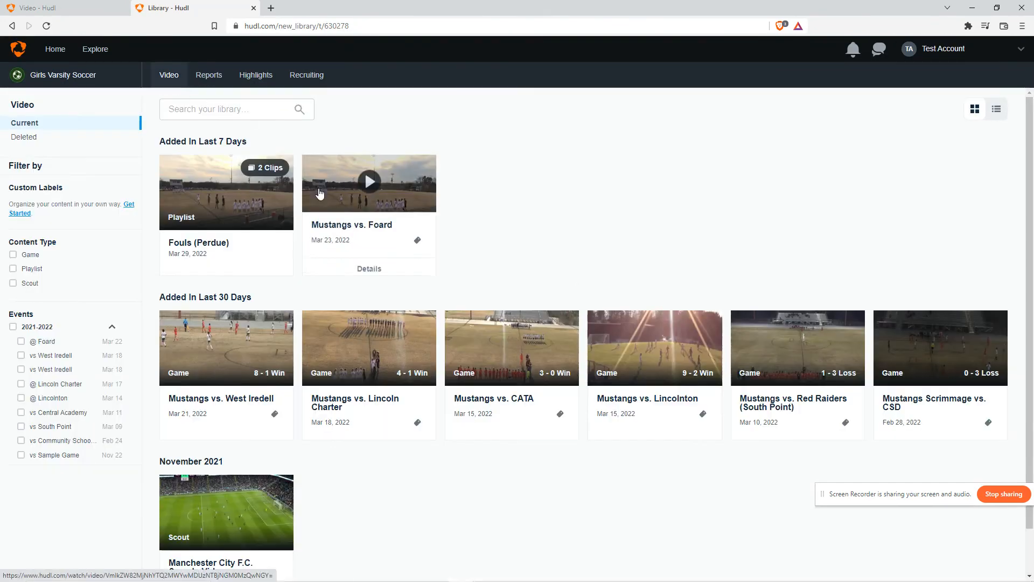
{"action": "left_click", "coordinate": [52, 7]}
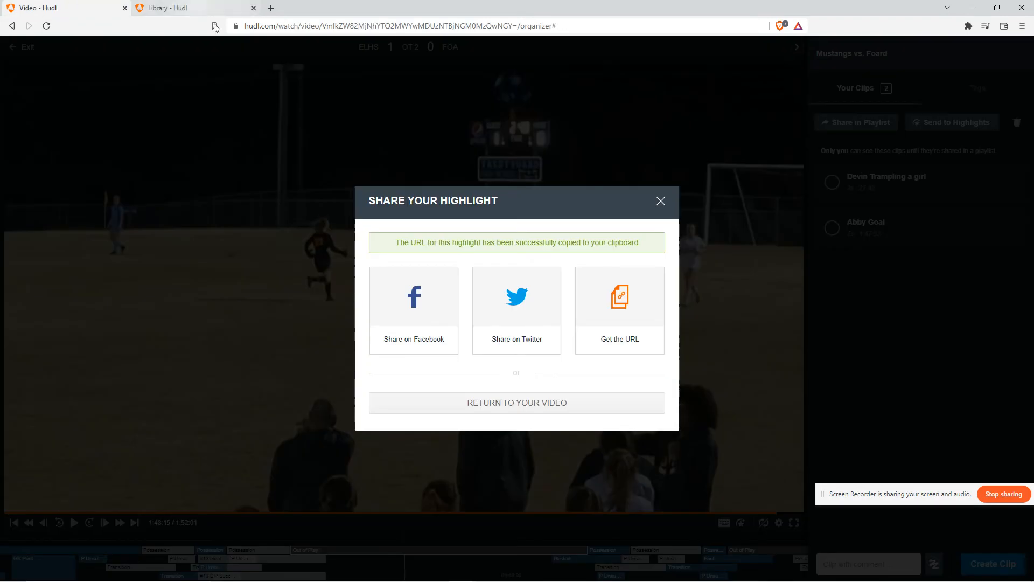
{"action": "left_click", "coordinate": [661, 201]}
{"action": "left_click", "coordinate": [167, 7]}
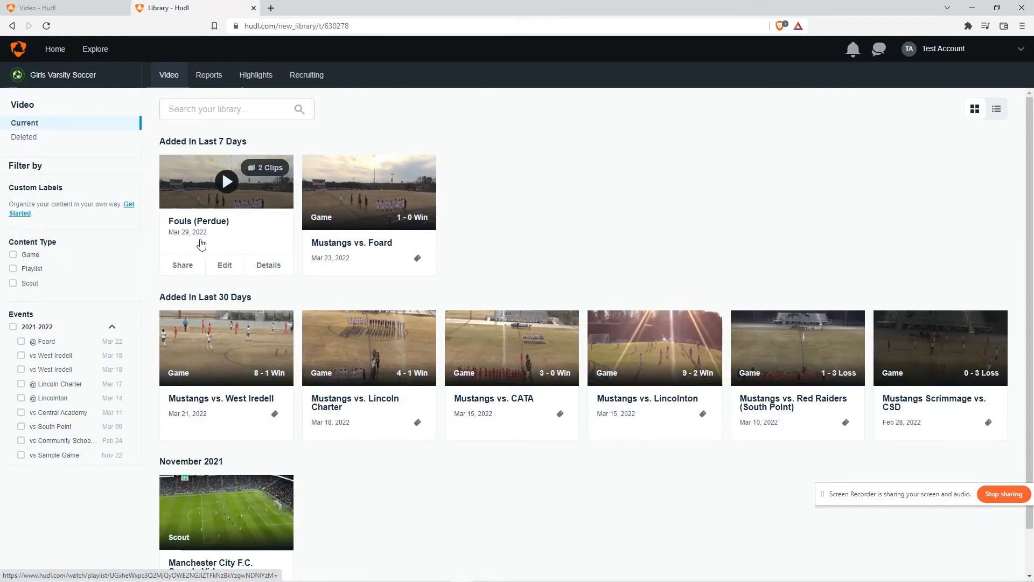
{"action": "left_click", "coordinate": [94, 6]}
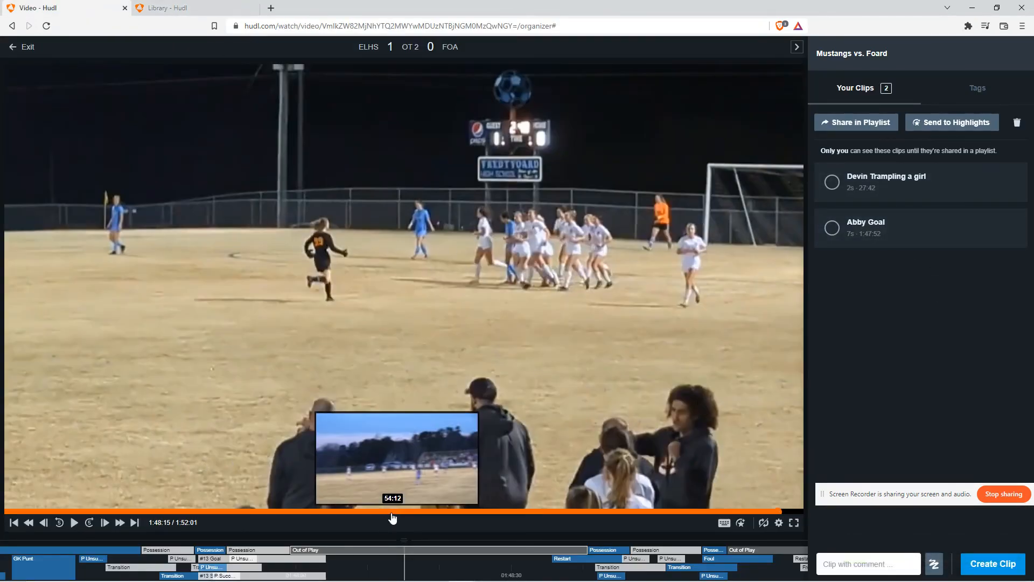
{"action": "left_click", "coordinate": [12, 47]}
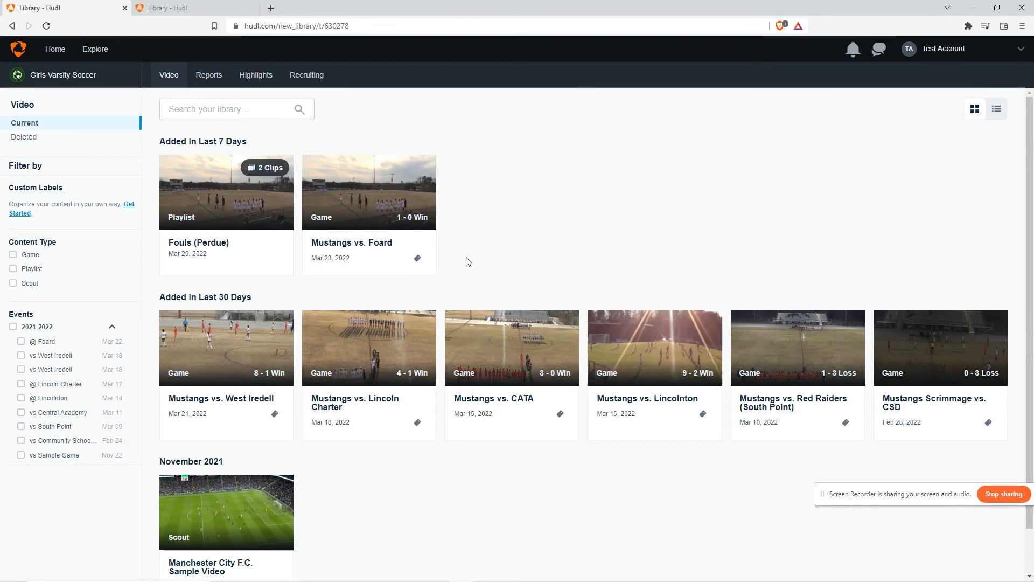
{"action": "left_click", "coordinate": [190, 8]}
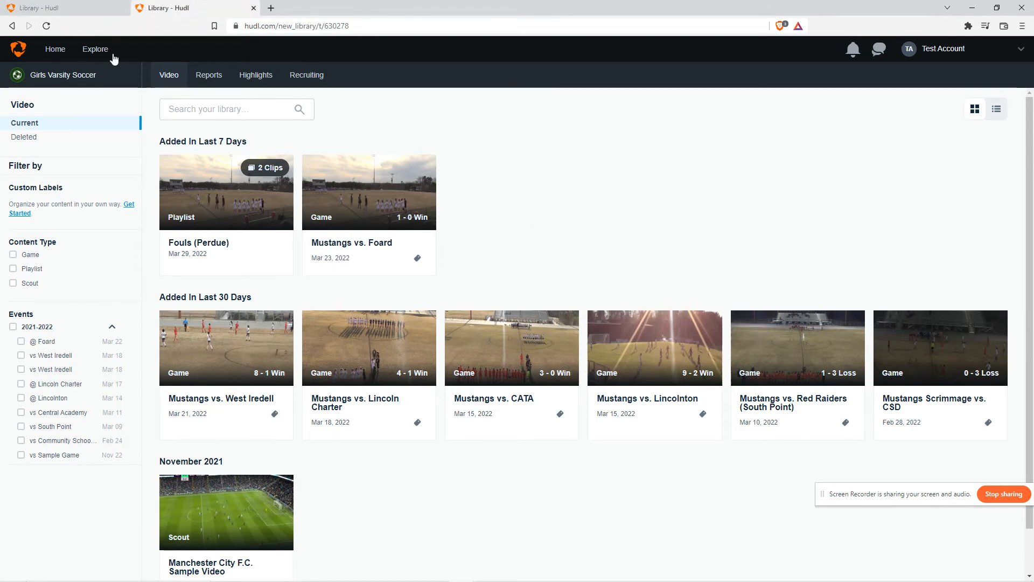
{"action": "left_click", "coordinate": [68, 5]}
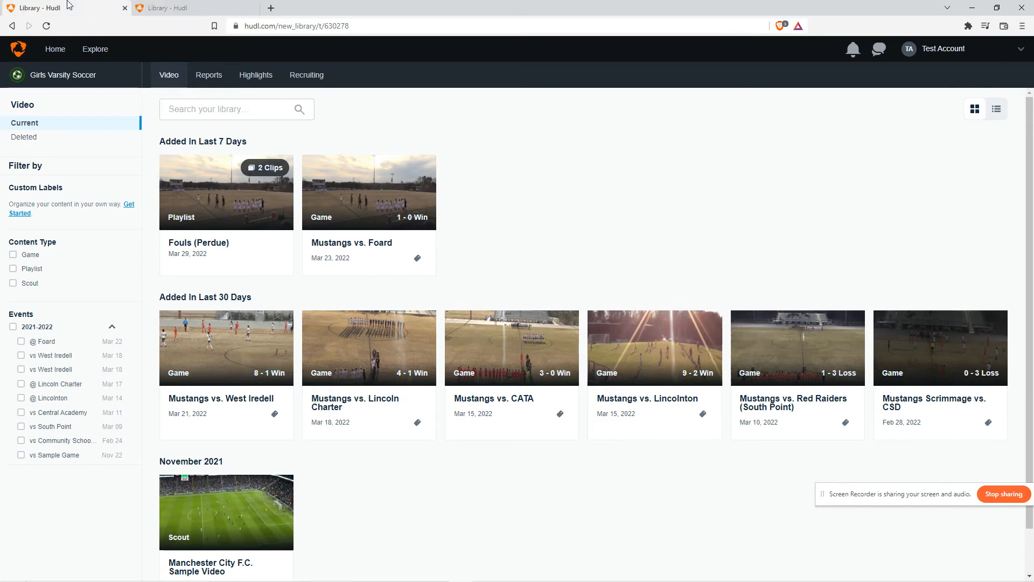
Open Your Highlights from the account menu and open the fdohiujgdfoh highlight for editing
{"action": "mouse_move", "coordinate": [957, 56]}
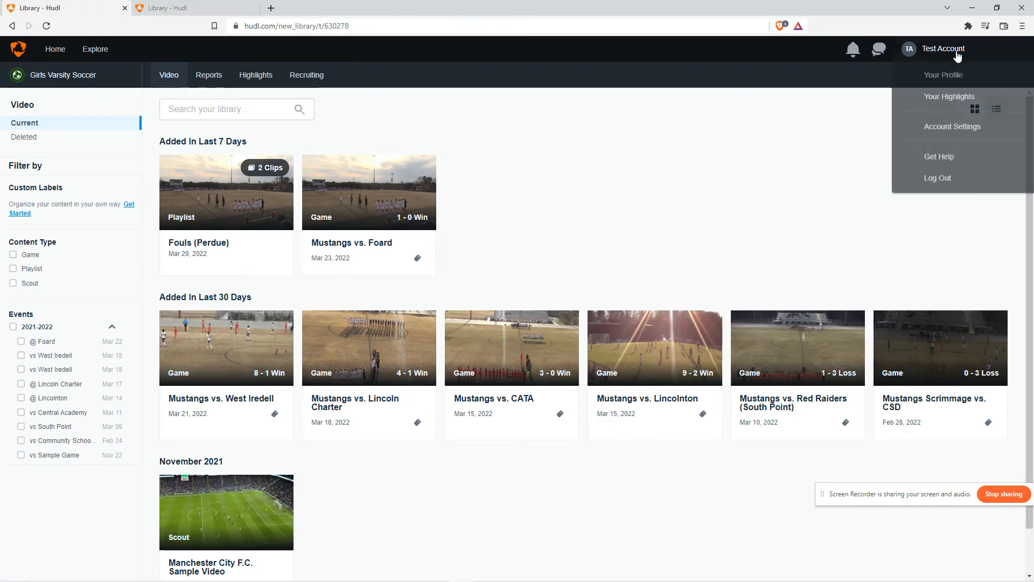
{"action": "left_click", "coordinate": [955, 101]}
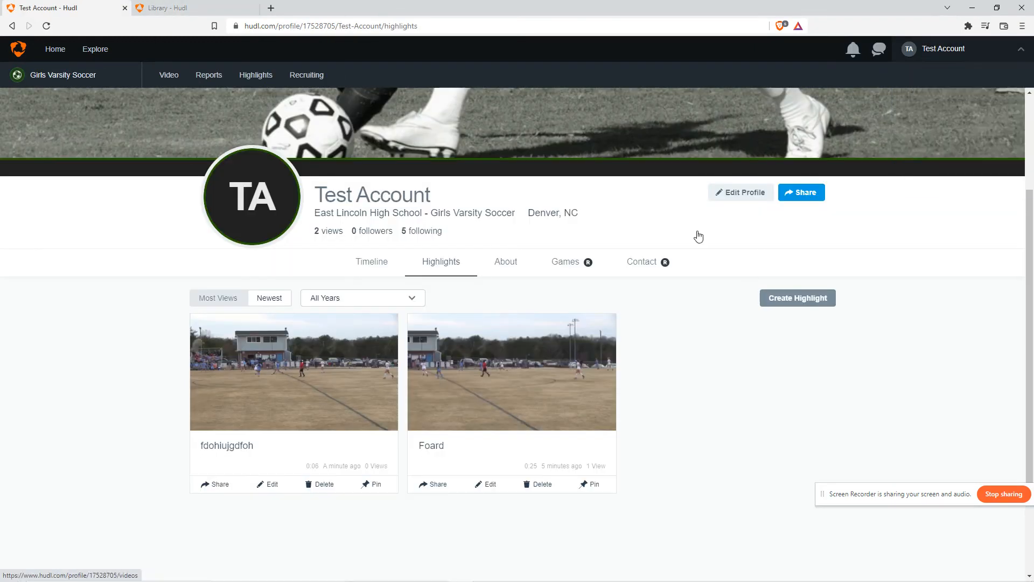
{"action": "left_click", "coordinate": [245, 452]}
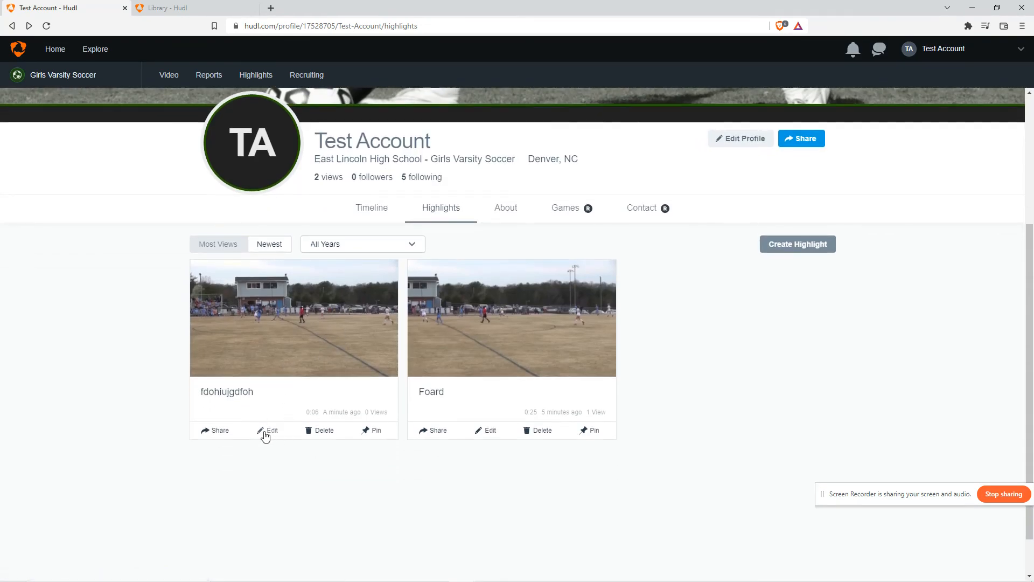
{"action": "left_click", "coordinate": [265, 435]}
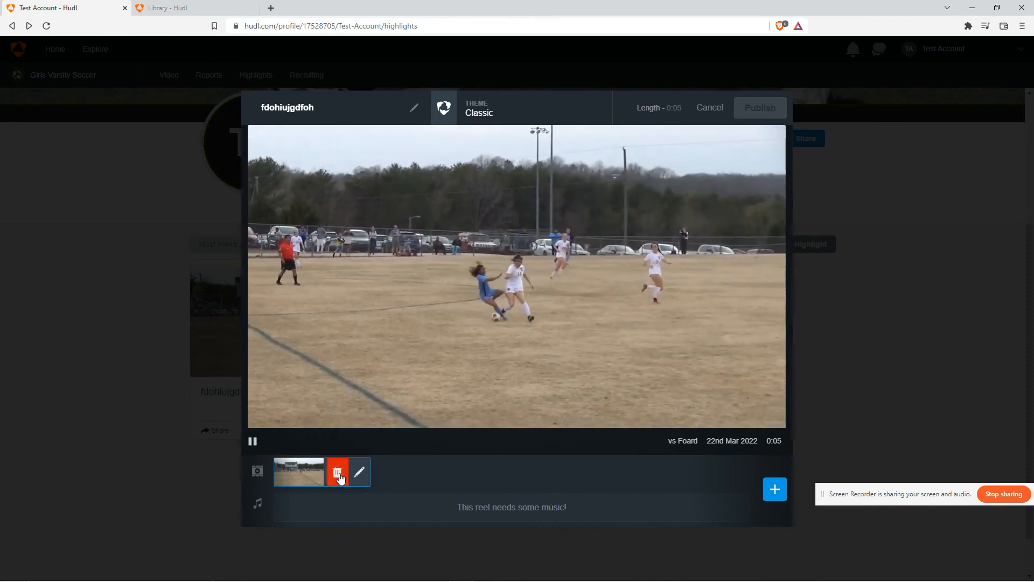
Try adding the Blown Away song as music to the highlight reel, then cancel the edit
{"action": "left_click", "coordinate": [766, 488]}
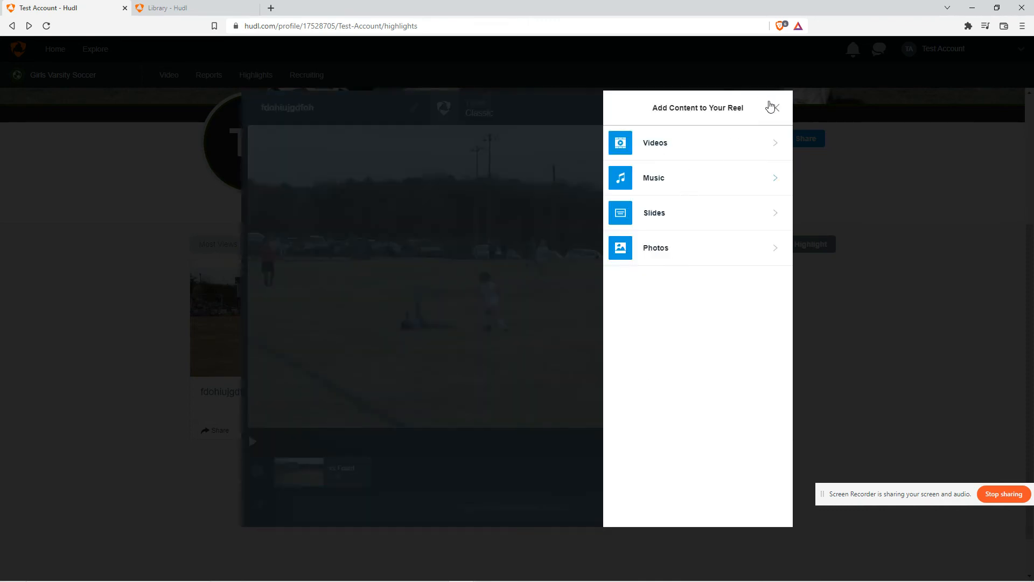
{"action": "left_click", "coordinate": [773, 107]}
{"action": "left_click", "coordinate": [776, 484]}
{"action": "left_click", "coordinate": [675, 184]}
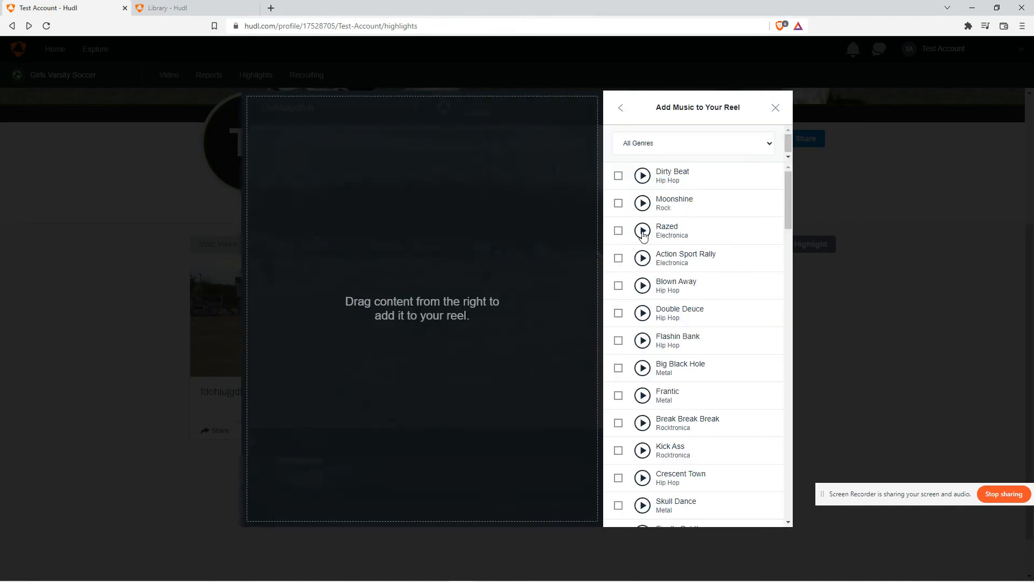
{"action": "scroll", "coordinate": [642, 237], "scroll_direction": "down", "scroll_amount": 1}
{"action": "scroll", "coordinate": [635, 269], "scroll_direction": "up", "scroll_amount": 1}
{"action": "left_click", "coordinate": [619, 289]}
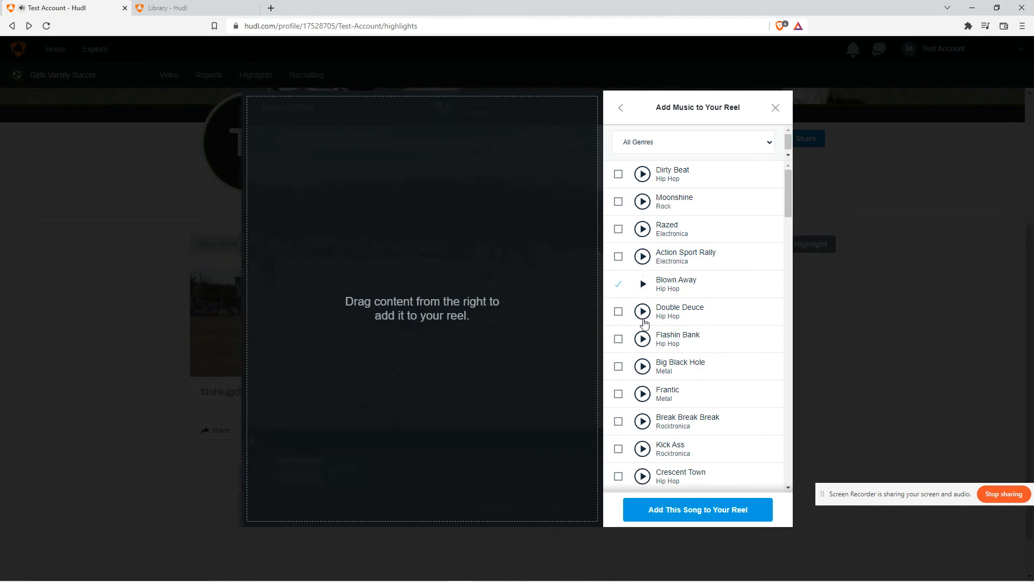
{"action": "scroll", "coordinate": [645, 323], "scroll_direction": "down", "scroll_amount": 2}
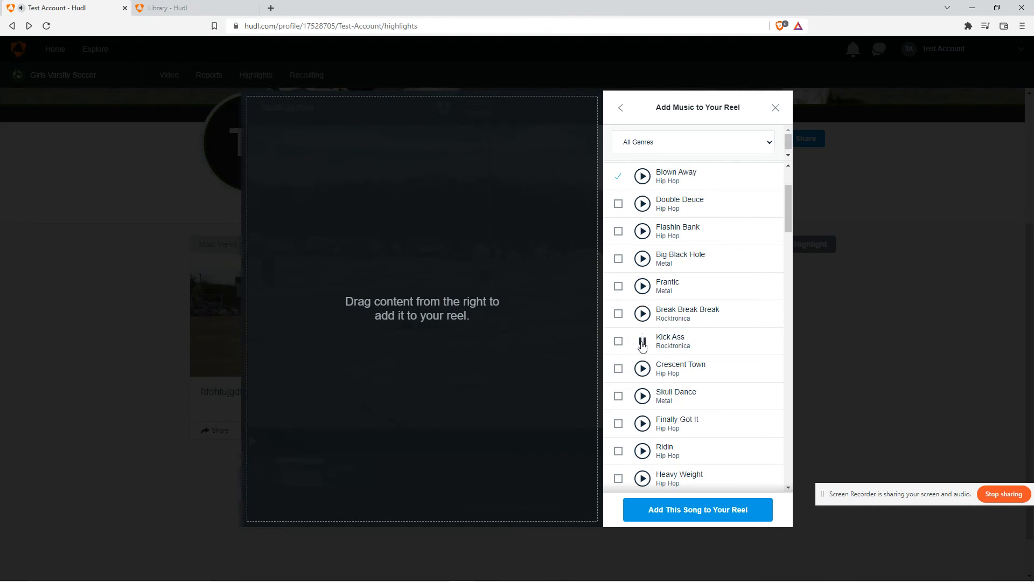
{"action": "scroll", "coordinate": [646, 350], "scroll_direction": "down", "scroll_amount": 1}
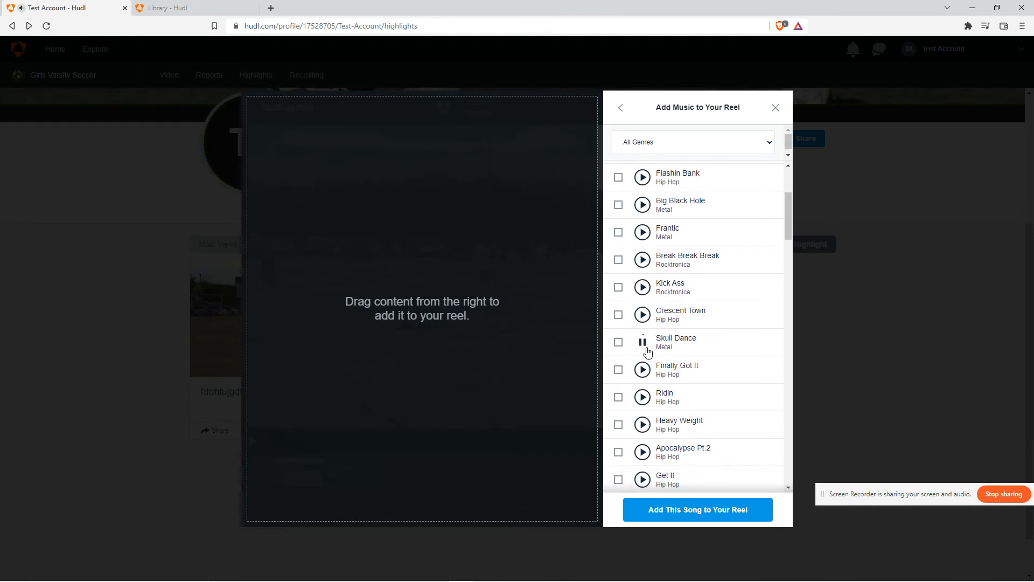
{"action": "scroll", "coordinate": [684, 323], "scroll_direction": "down", "scroll_amount": 10}
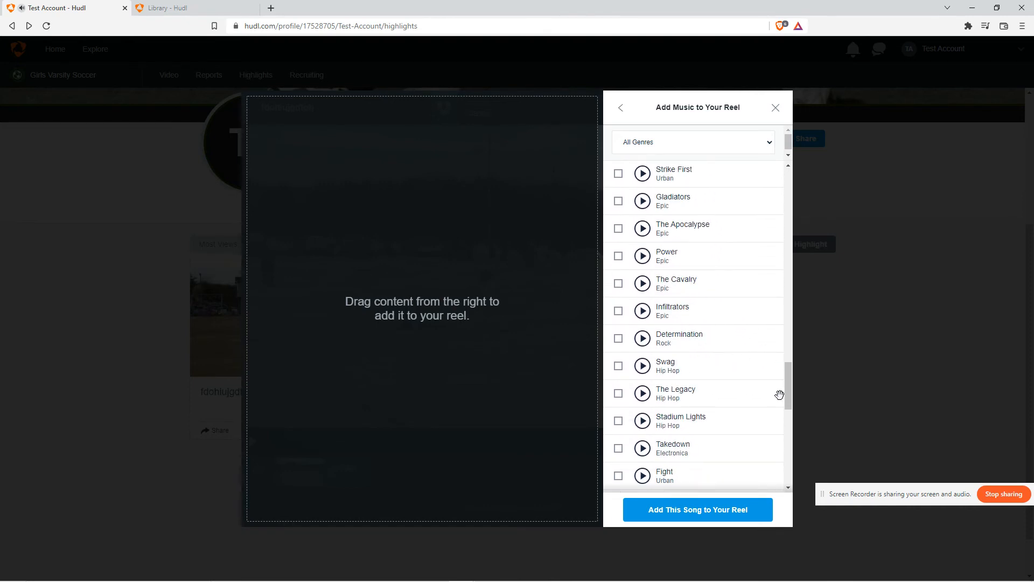
{"action": "left_click_drag", "start_coordinate": [786, 395], "coordinate": [769, 162]}
{"action": "left_click", "coordinate": [775, 108]}
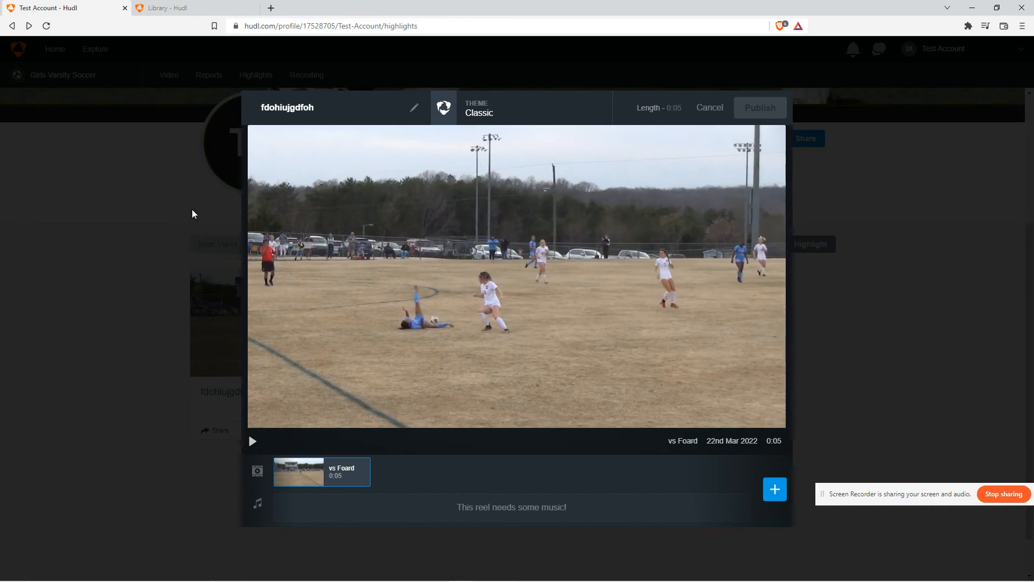
{"action": "left_click", "coordinate": [719, 108]}
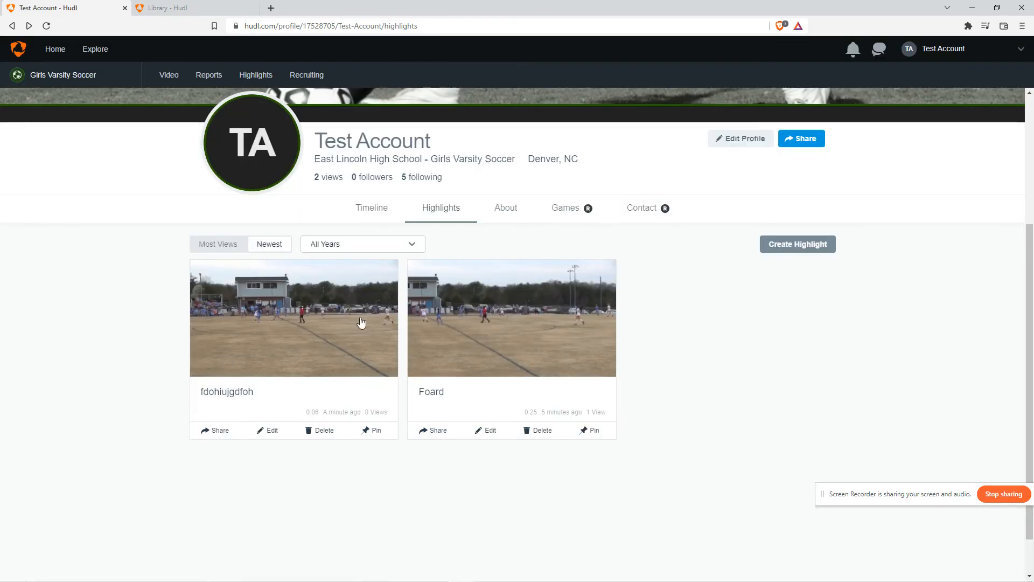
Return to the video library and log out of the test account
{"action": "scroll", "coordinate": [345, 321], "scroll_direction": "up", "scroll_amount": 3}
{"action": "scroll", "coordinate": [305, 372], "scroll_direction": "down", "scroll_amount": 3}
{"action": "scroll", "coordinate": [172, 242], "scroll_direction": "up", "scroll_amount": 3}
{"action": "left_click", "coordinate": [169, 74]}
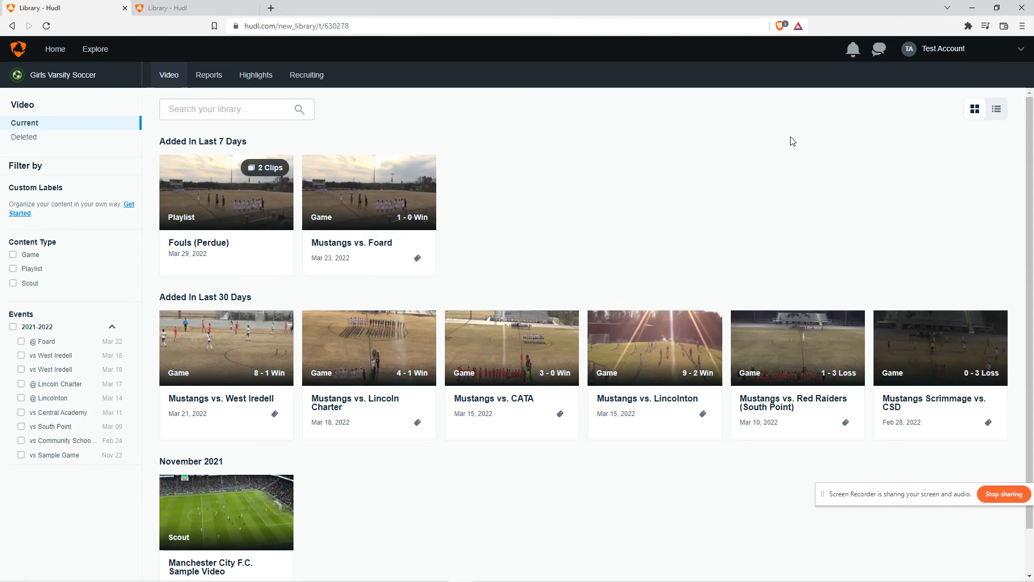
{"action": "left_click", "coordinate": [915, 50]}
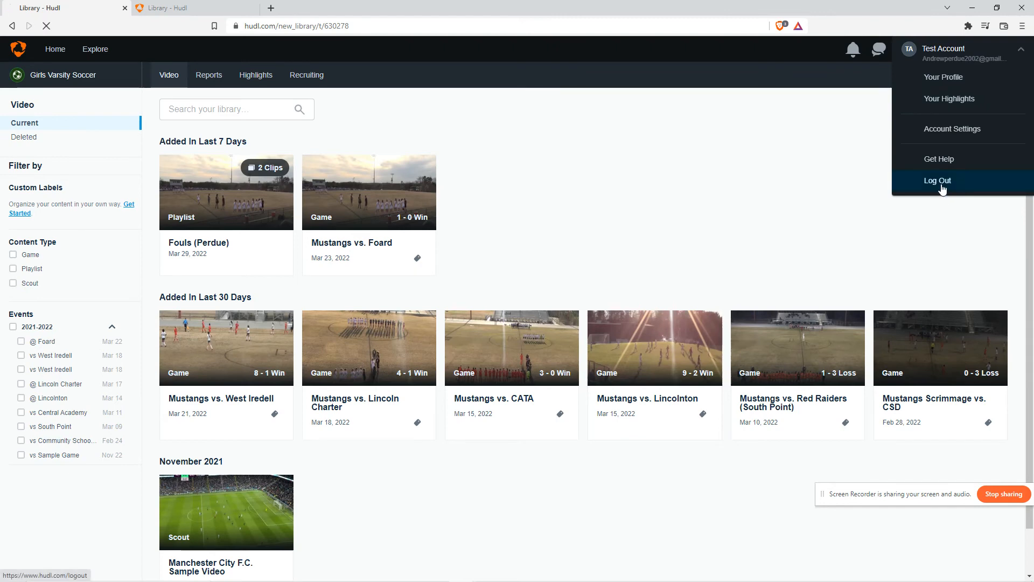
{"action": "left_click", "coordinate": [877, 182]}
{"action": "left_click", "coordinate": [994, 53]}
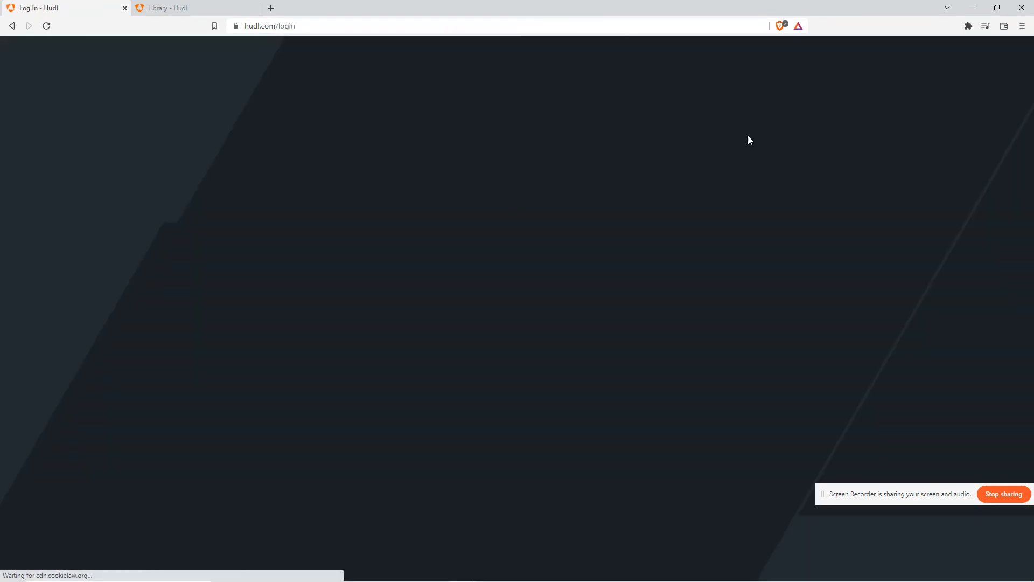
Log in with the coach account's saved email and password
{"action": "left_click", "coordinate": [559, 245]}
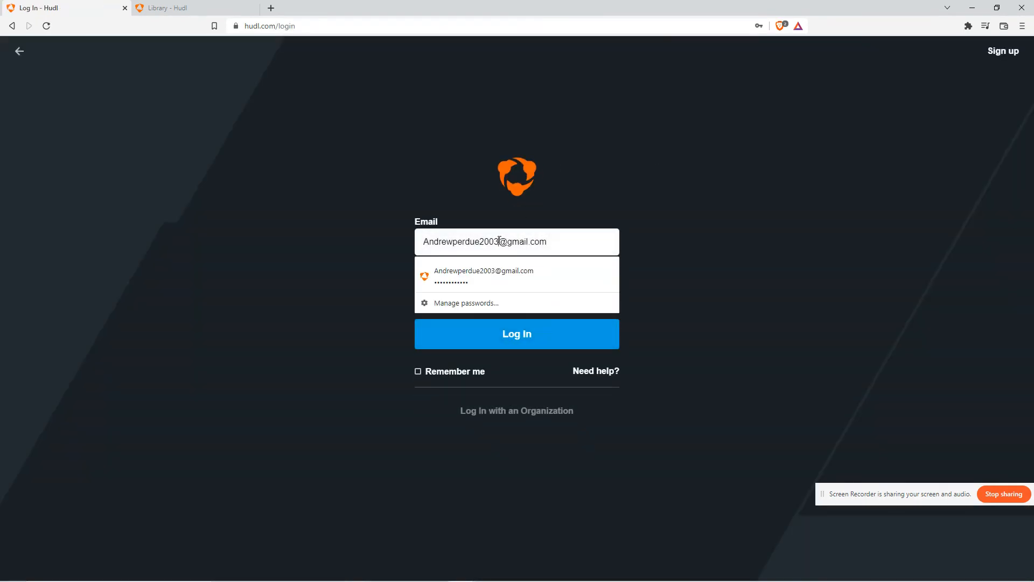
{"action": "left_click", "coordinate": [407, 261]}
{"action": "left_click", "coordinate": [486, 281]}
{"action": "left_click", "coordinate": [463, 322]}
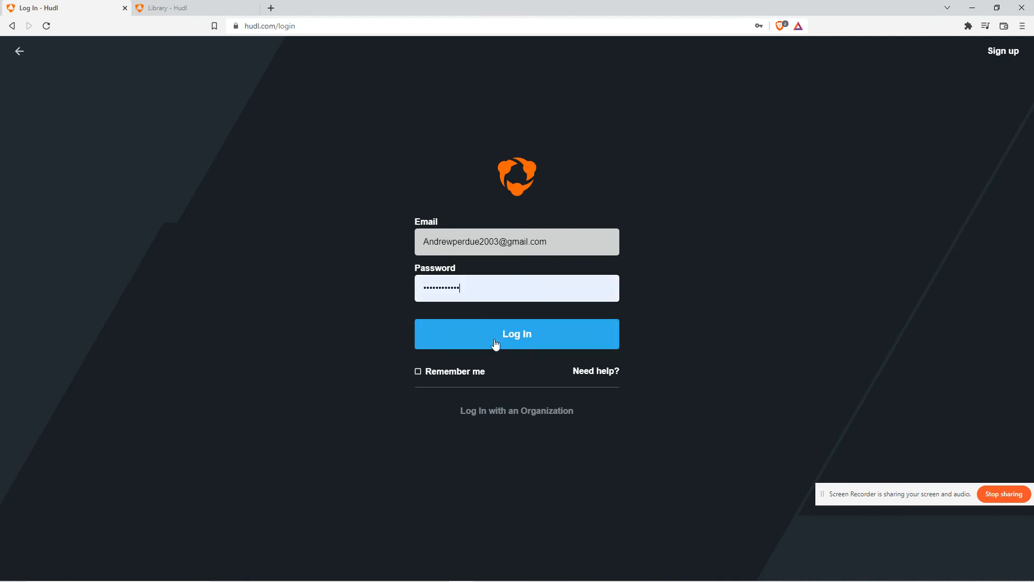
{"action": "left_click", "coordinate": [496, 337]}
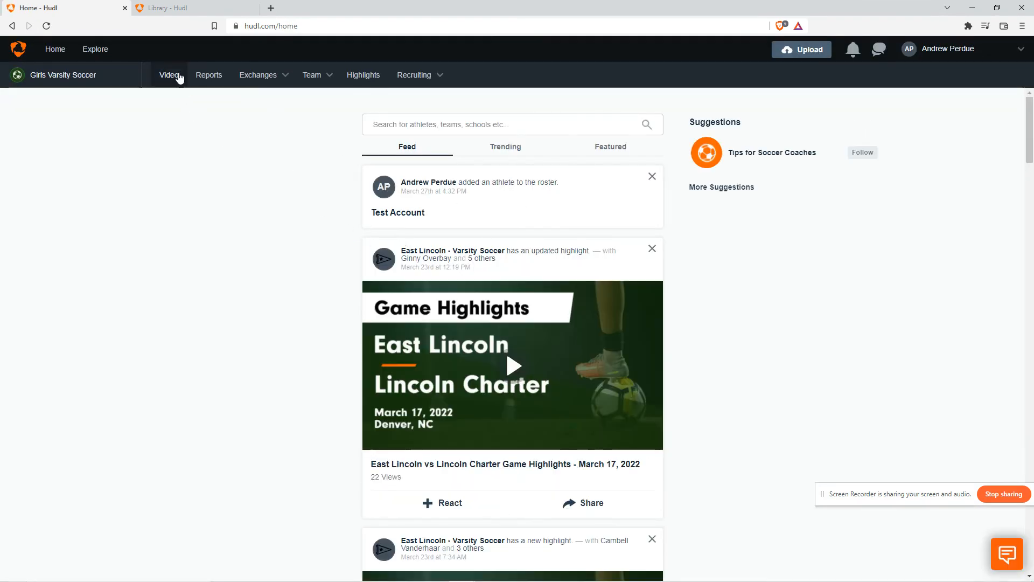
Open the coach's video library and inspect the details of the Berk fails and Fouls (Perdue) playlists
{"action": "left_click", "coordinate": [168, 75]}
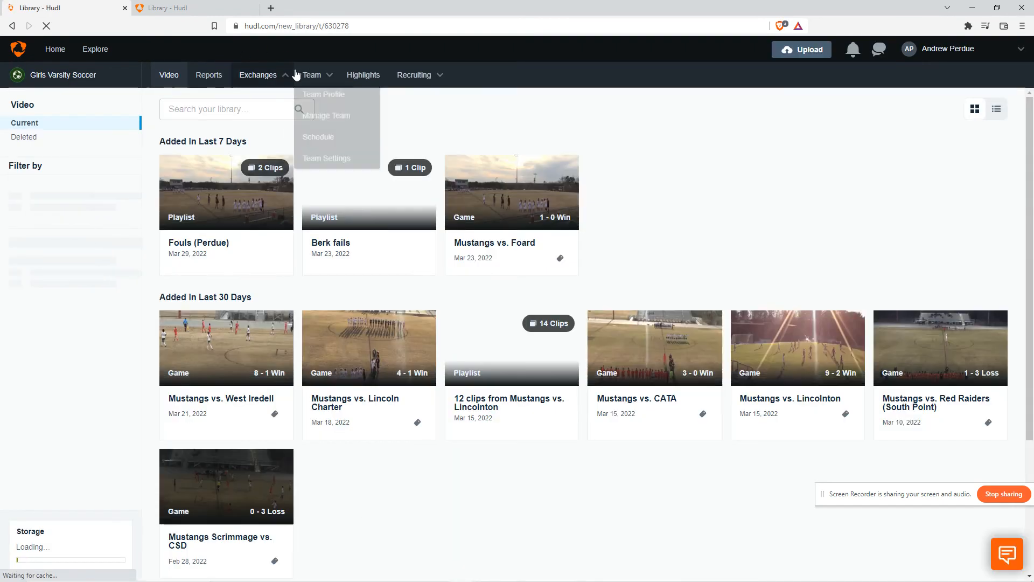
{"action": "mouse_move", "coordinate": [306, 79]}
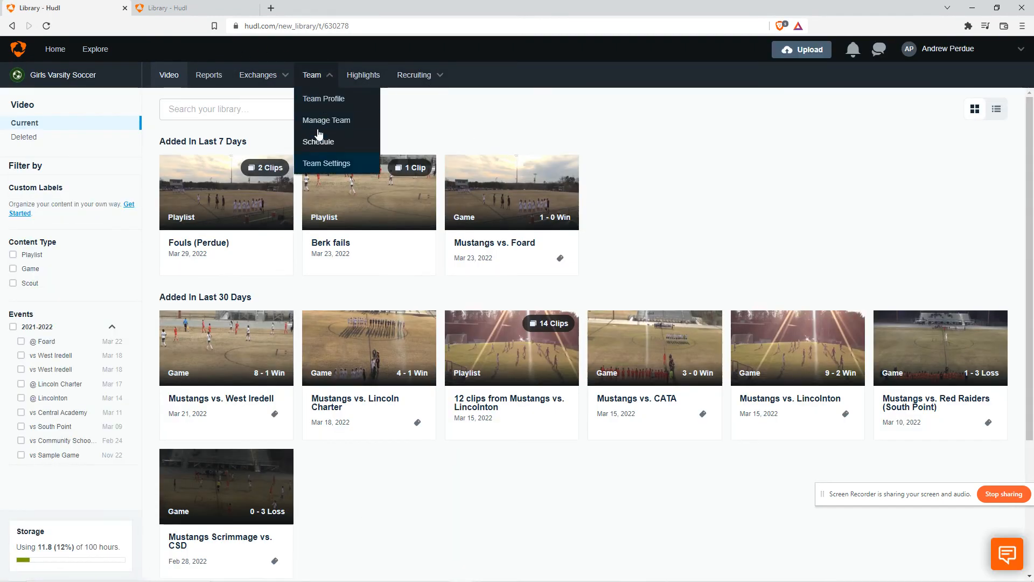
{"action": "mouse_move", "coordinate": [362, 224]}
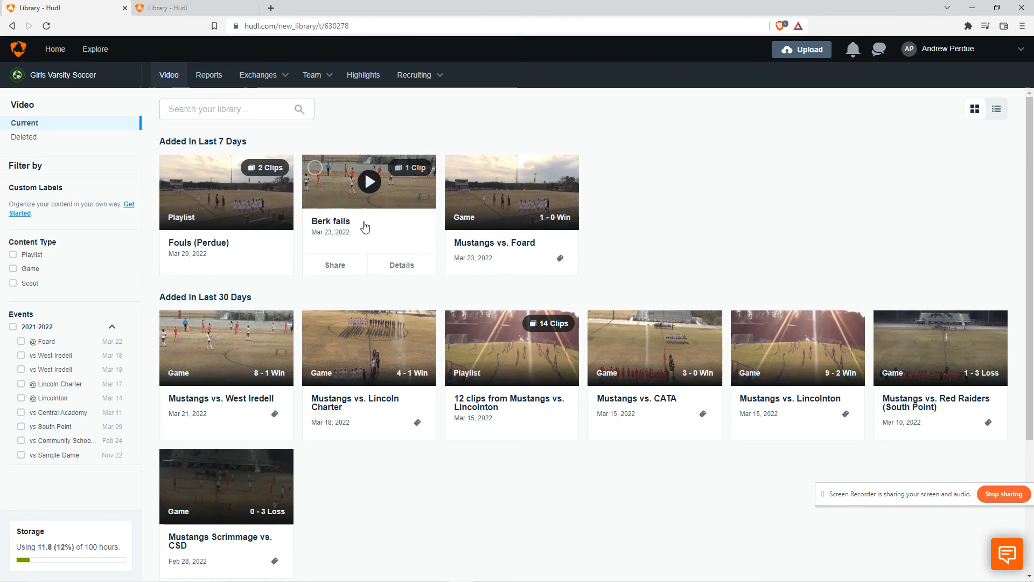
{"action": "left_click", "coordinate": [393, 268]}
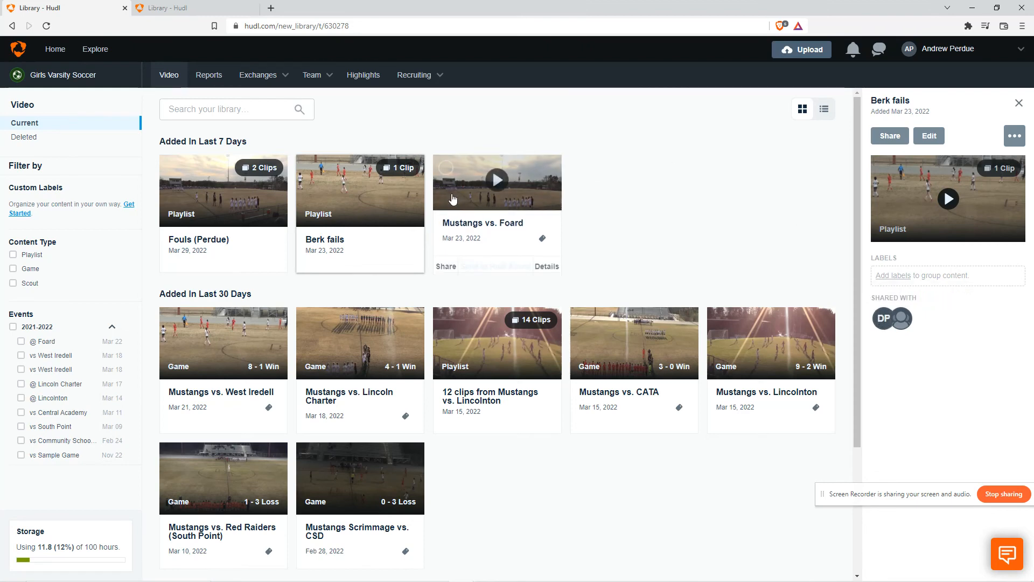
{"action": "left_click", "coordinate": [1018, 103]}
{"action": "mouse_move", "coordinate": [348, 230]}
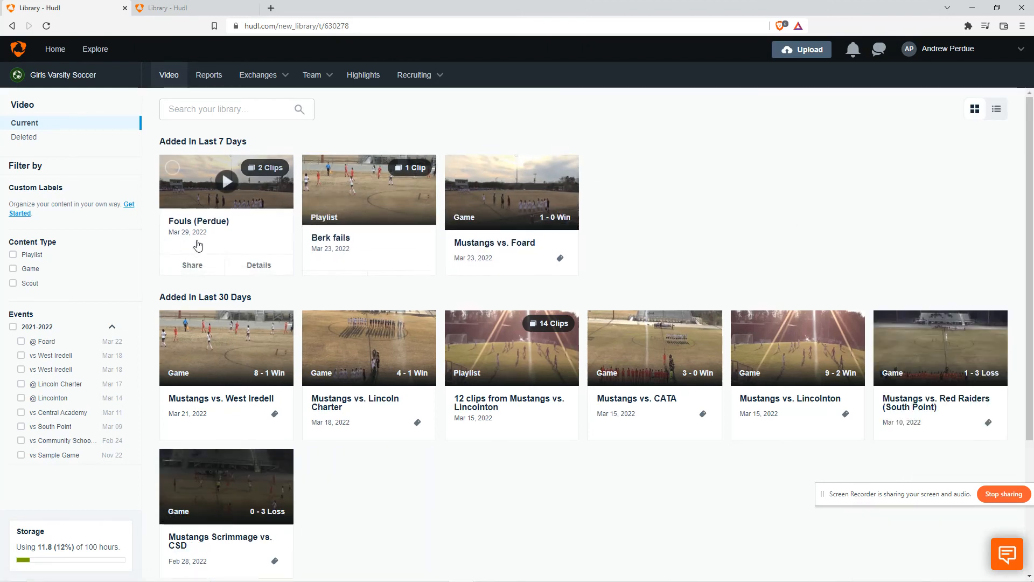
{"action": "left_click", "coordinate": [258, 266]}
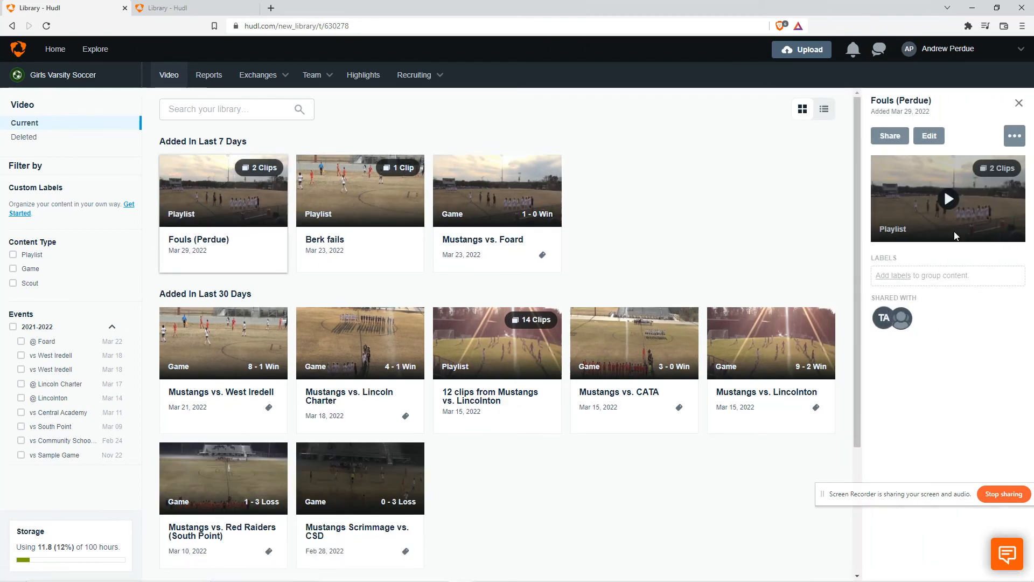
Inspect the Berk fails playlist's details and its additional options menu, then close the details panel
{"action": "left_click", "coordinate": [1017, 104]}
{"action": "mouse_move", "coordinate": [342, 238]}
{"action": "left_click", "coordinate": [395, 264]}
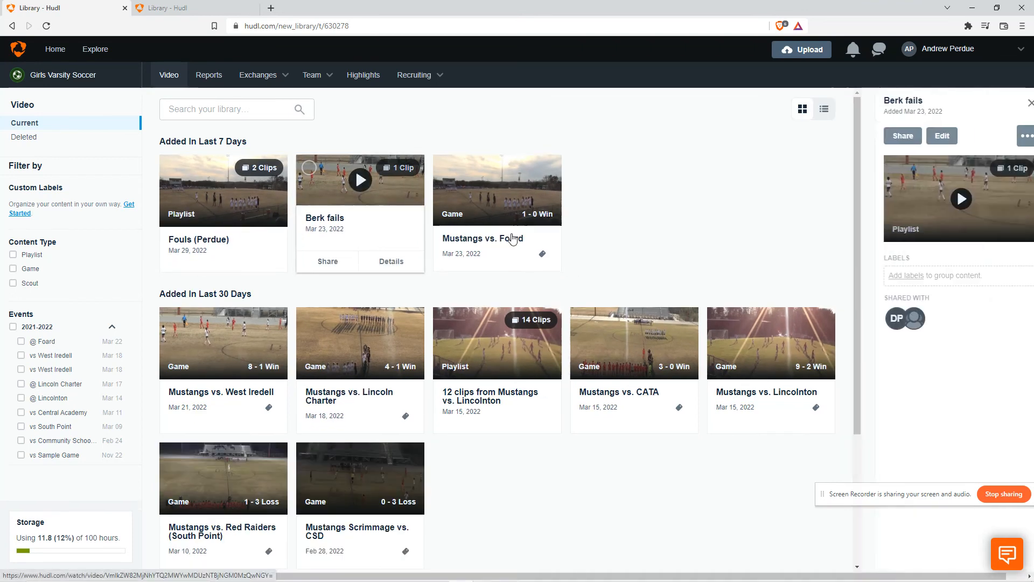
{"action": "left_click", "coordinate": [1006, 141]}
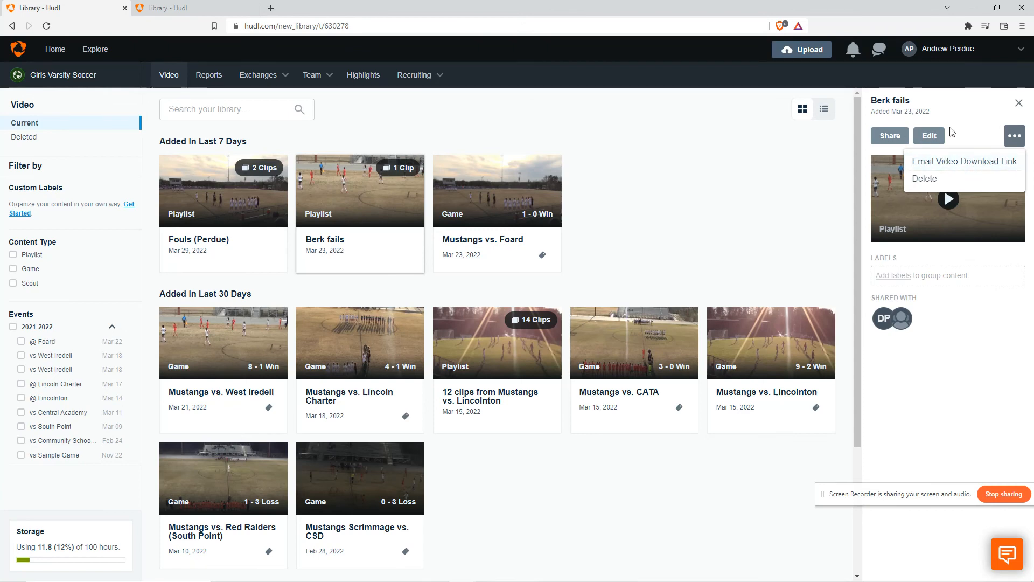
{"action": "left_click", "coordinate": [1019, 105]}
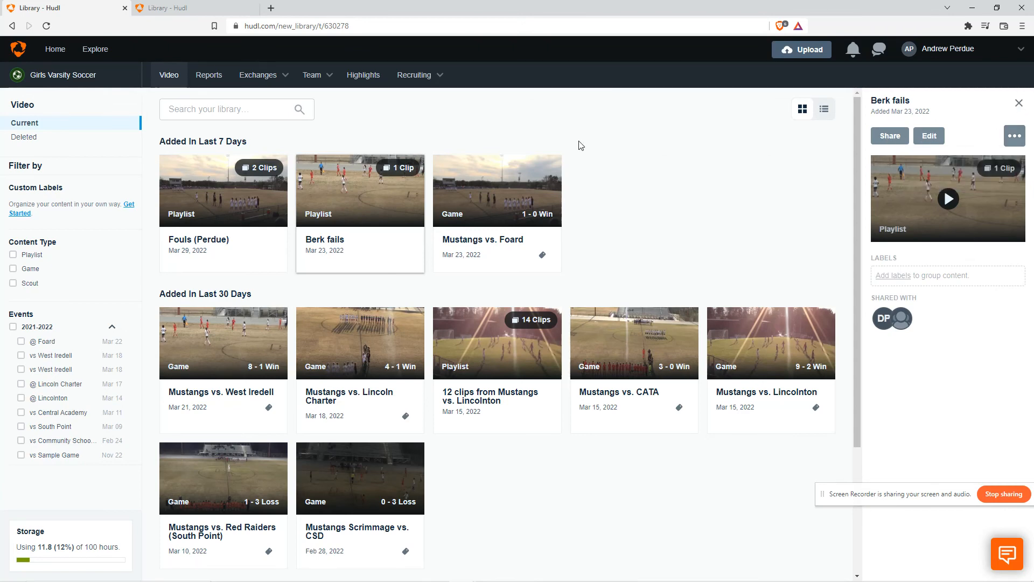
{"action": "left_click", "coordinate": [1019, 104]}
View the team's privacy settings for audio and highlights, then return to the video library
{"action": "mouse_move", "coordinate": [317, 82]}
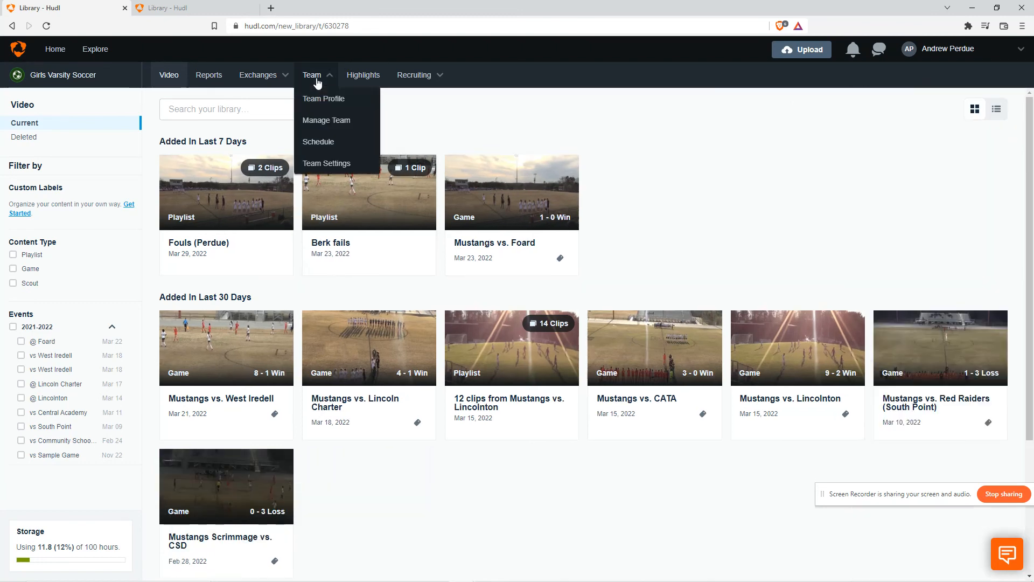
{"action": "left_click", "coordinate": [302, 164]}
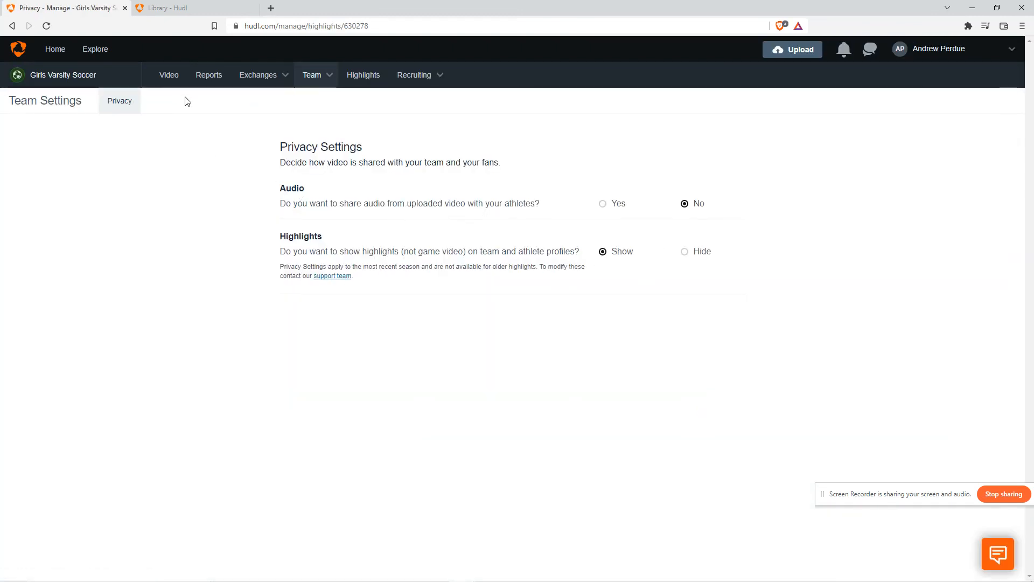
{"action": "left_click", "coordinate": [170, 79]}
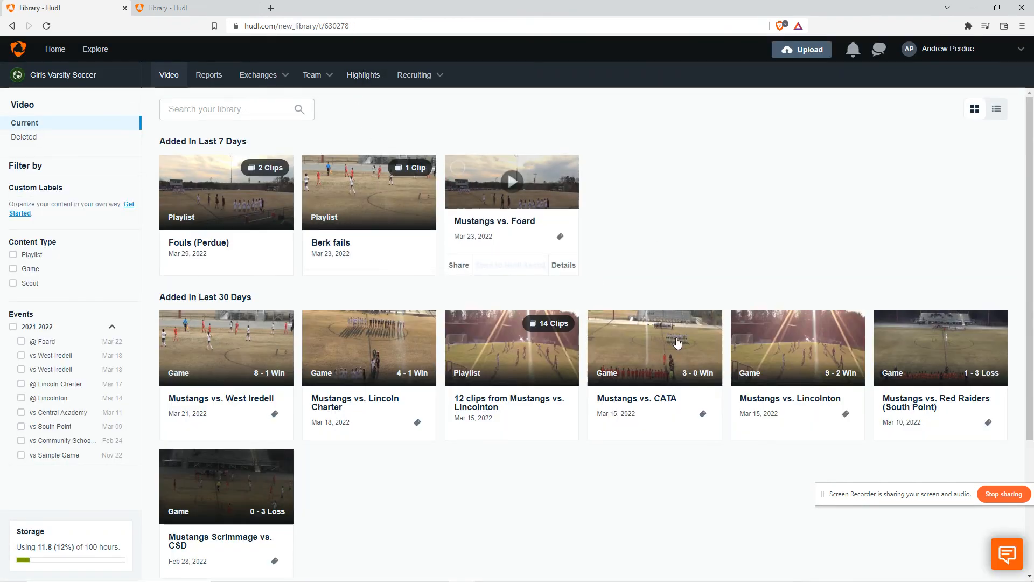
{"action": "left_click_drag", "start_coordinate": [898, 498], "coordinate": [743, 541]}
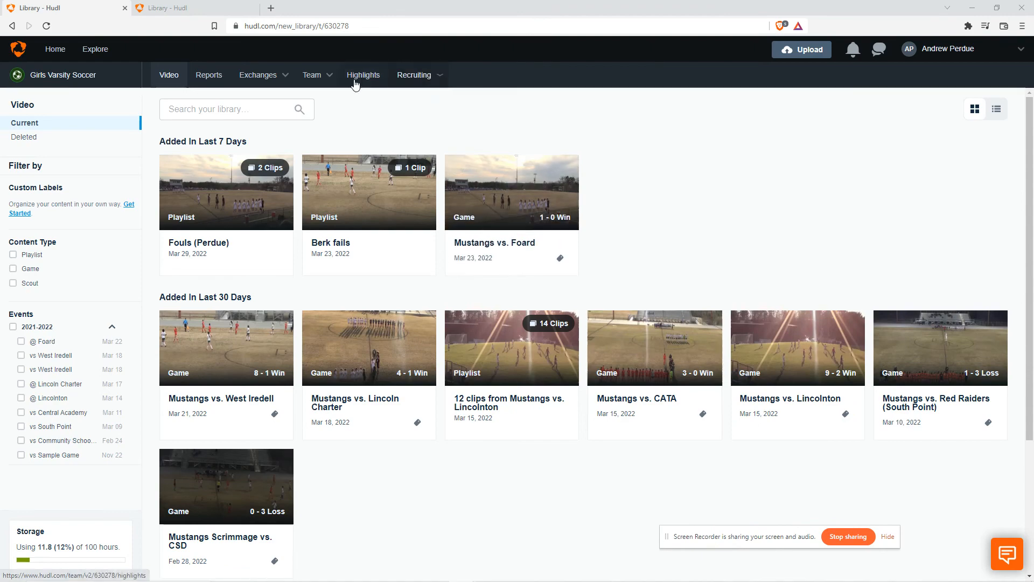
{"action": "scroll", "coordinate": [280, 161], "scroll_direction": "down", "scroll_amount": 3}
{"action": "scroll", "coordinate": [242, 178], "scroll_direction": "up", "scroll_amount": 3}
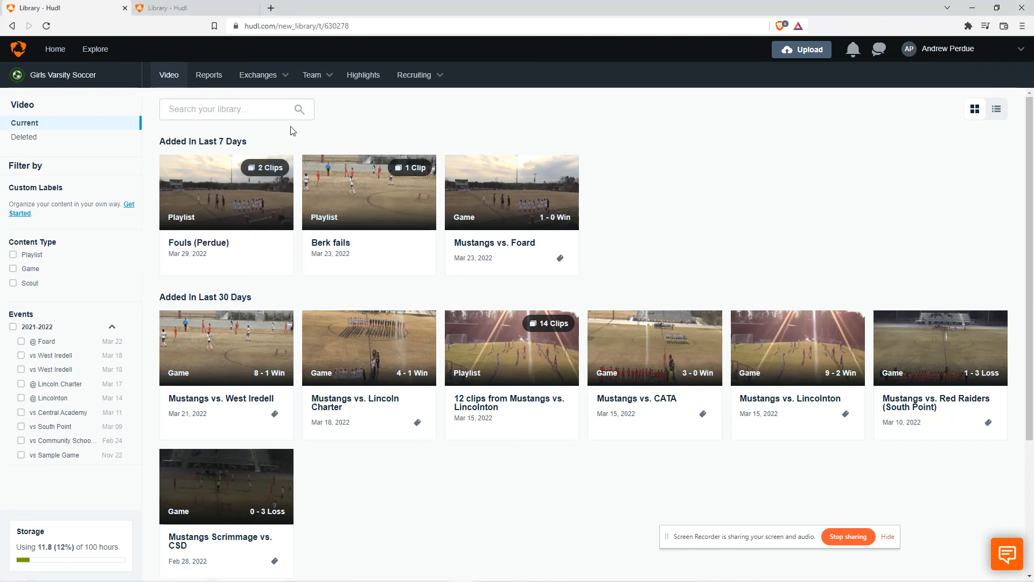
Open the team profile page, then browse the athlete roster in Manage Team
{"action": "left_click", "coordinate": [316, 75]}
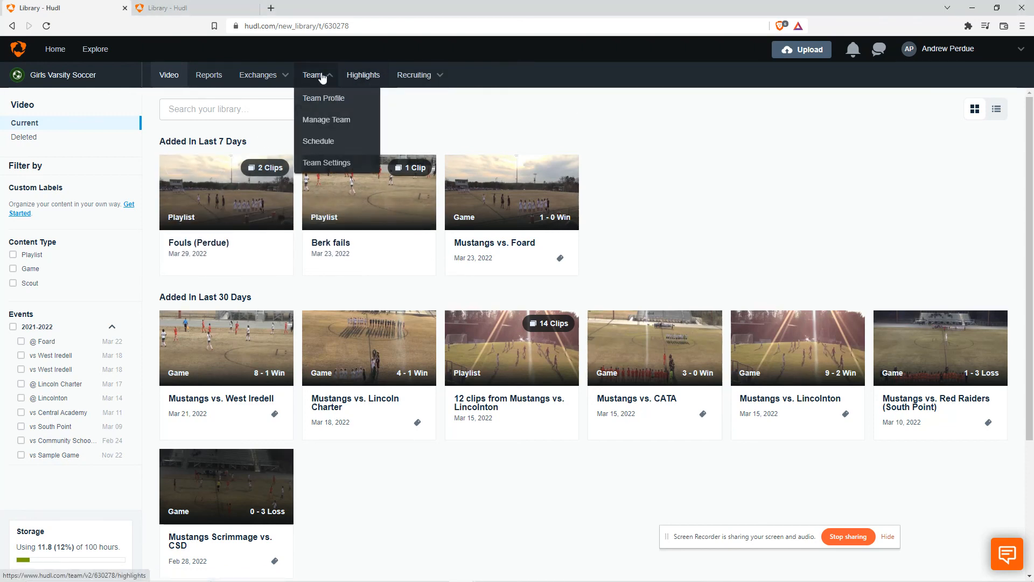
{"action": "left_click", "coordinate": [328, 104]}
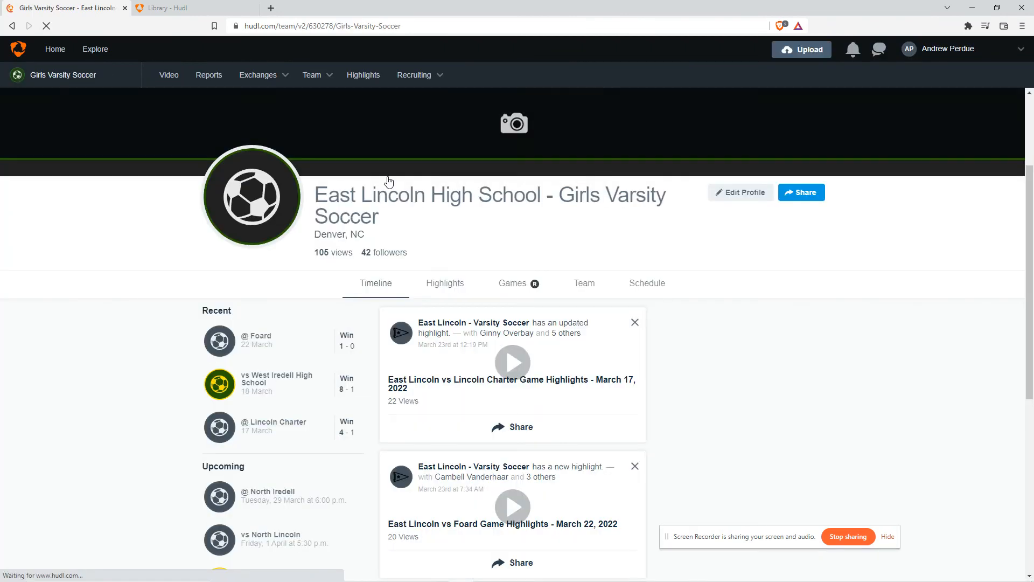
{"action": "left_click", "coordinate": [315, 75]}
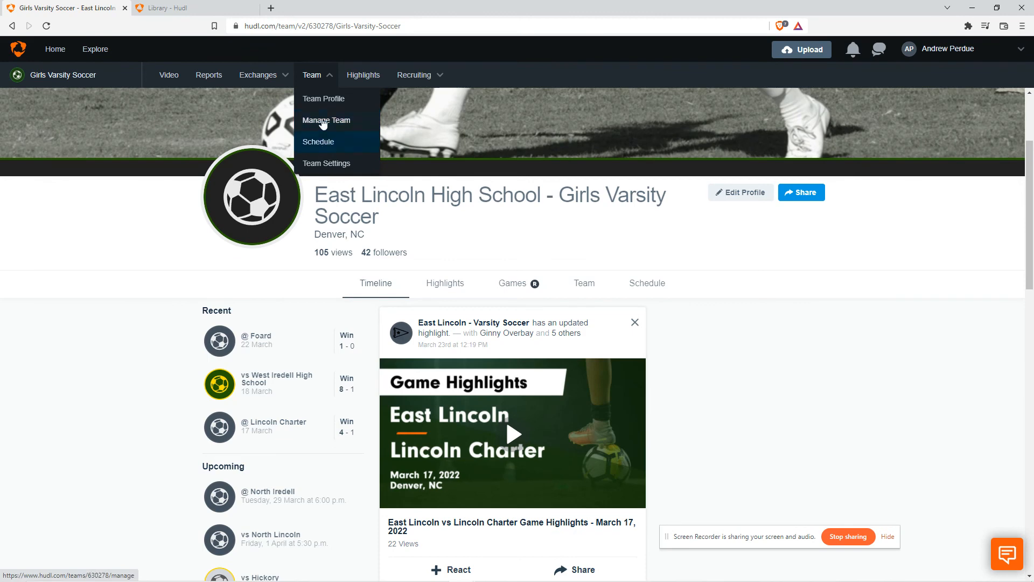
{"action": "left_click", "coordinate": [323, 120]}
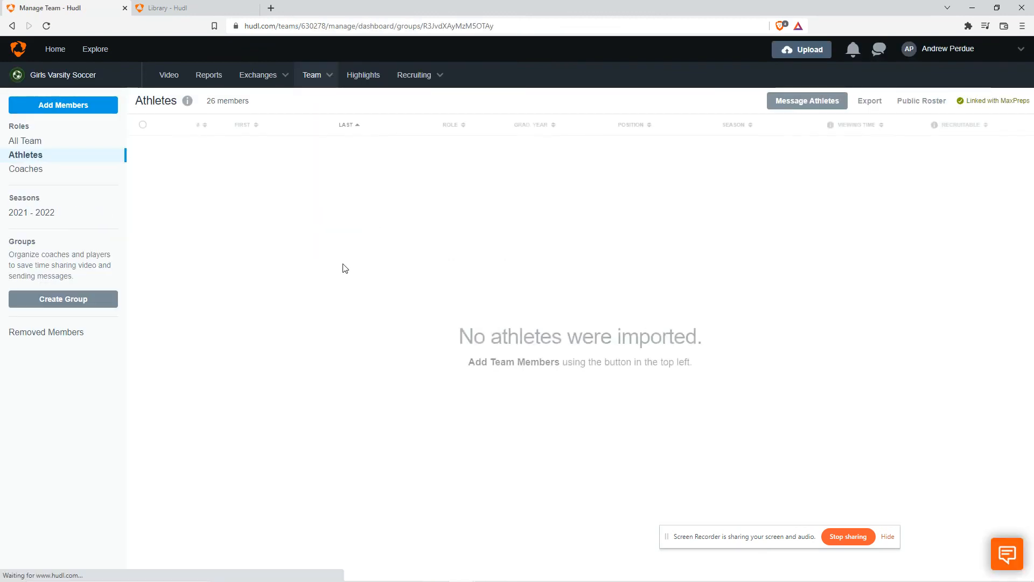
{"action": "scroll", "coordinate": [323, 431], "scroll_direction": "down", "scroll_amount": 2}
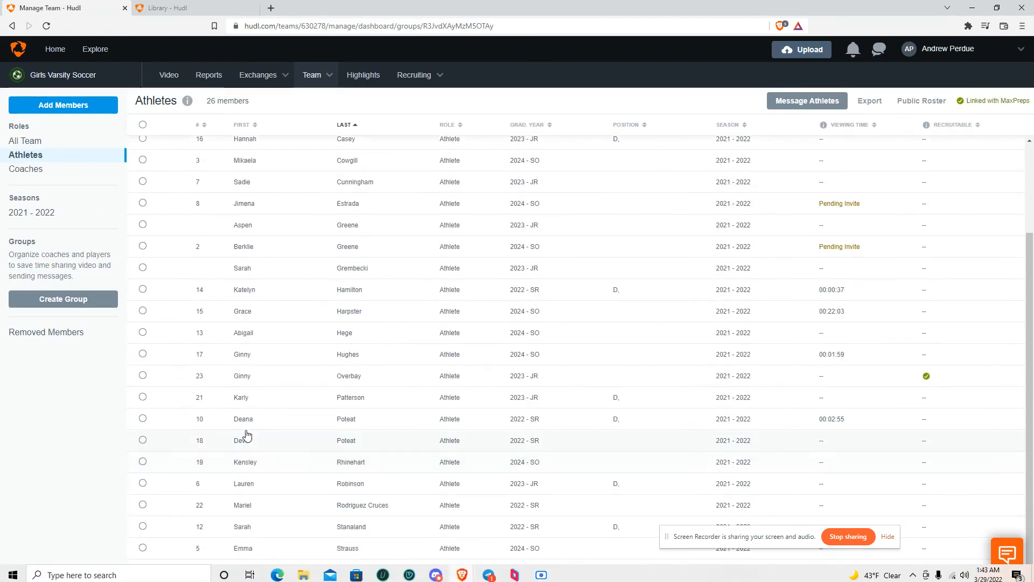
{"action": "scroll", "coordinate": [245, 377], "scroll_direction": "up", "scroll_amount": 2}
{"action": "scroll", "coordinate": [245, 325], "scroll_direction": "up", "scroll_amount": 1}
{"action": "scroll", "coordinate": [250, 210], "scroll_direction": "down", "scroll_amount": 3}
{"action": "scroll", "coordinate": [273, 256], "scroll_direction": "up", "scroll_amount": 3}
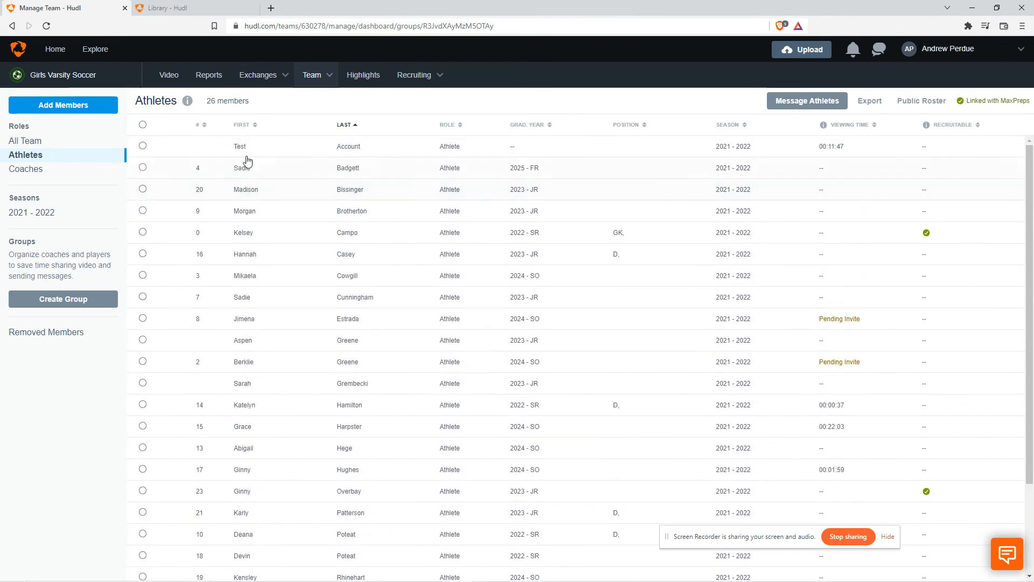
Open the Test Account athlete's profile and view its highlights
{"action": "left_click", "coordinate": [240, 146]}
{"action": "left_click", "coordinate": [941, 151]}
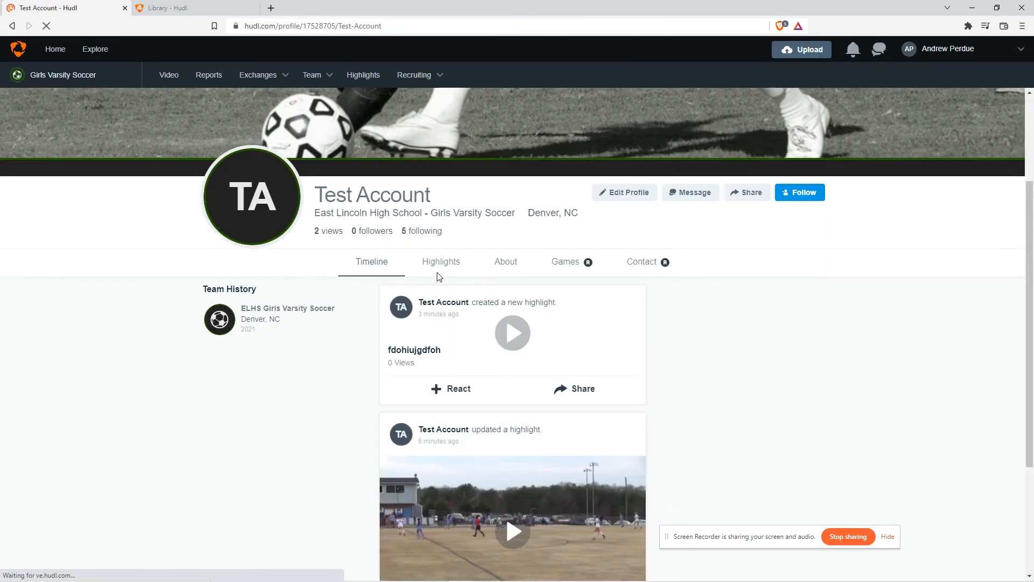
{"action": "left_click", "coordinate": [439, 269]}
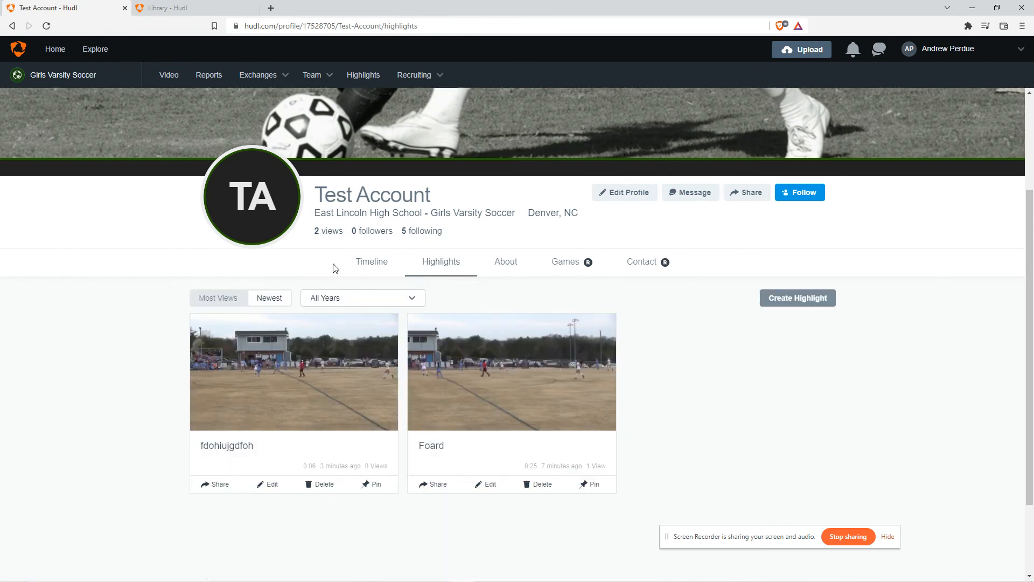
{"action": "left_click", "coordinate": [372, 269]}
{"action": "left_click", "coordinate": [443, 267]}
Open the Foard highlight for editing, try adding a clip, then cancel the edit
{"action": "left_click", "coordinate": [487, 489]}
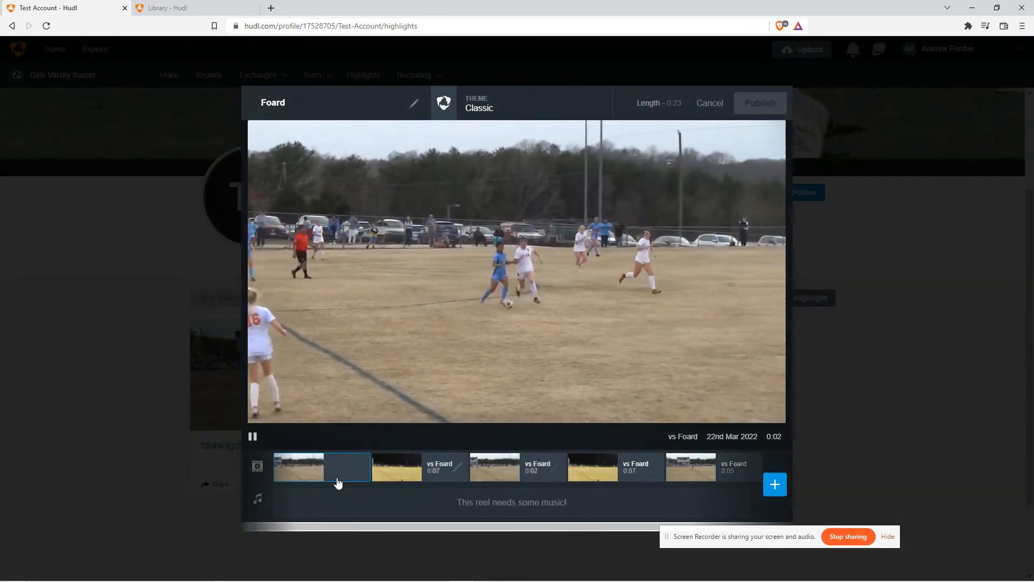
{"action": "left_click", "coordinate": [775, 484]}
{"action": "left_click", "coordinate": [776, 103]}
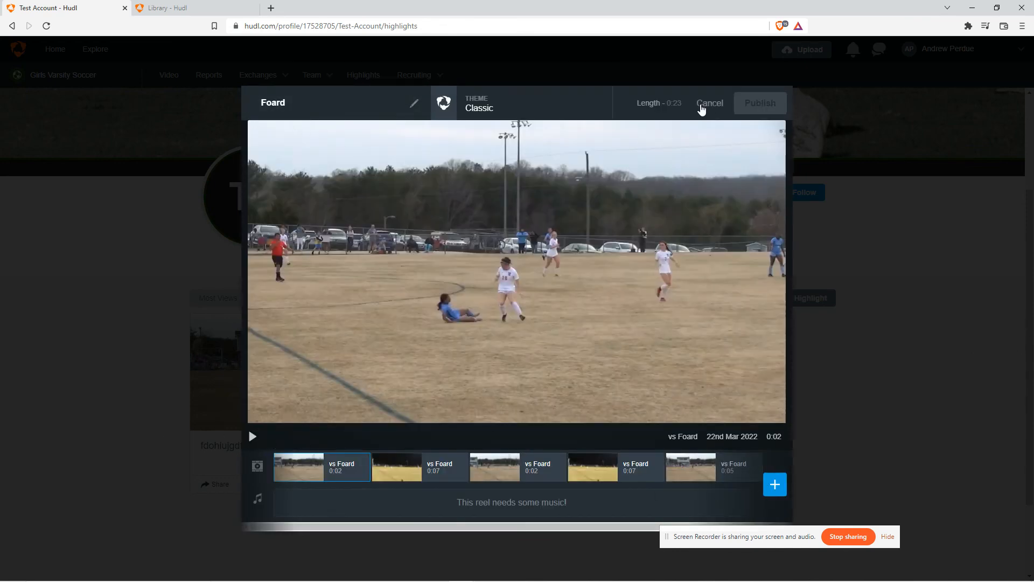
{"action": "left_click", "coordinate": [709, 103]}
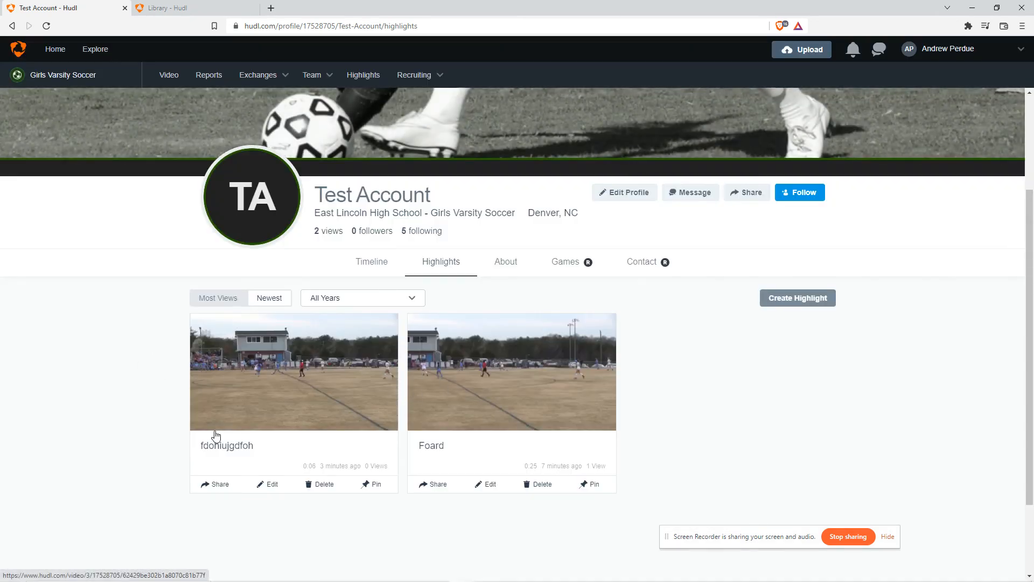
Return to the team's video library
{"action": "left_click_drag", "start_coordinate": [279, 456], "coordinate": [194, 453]}
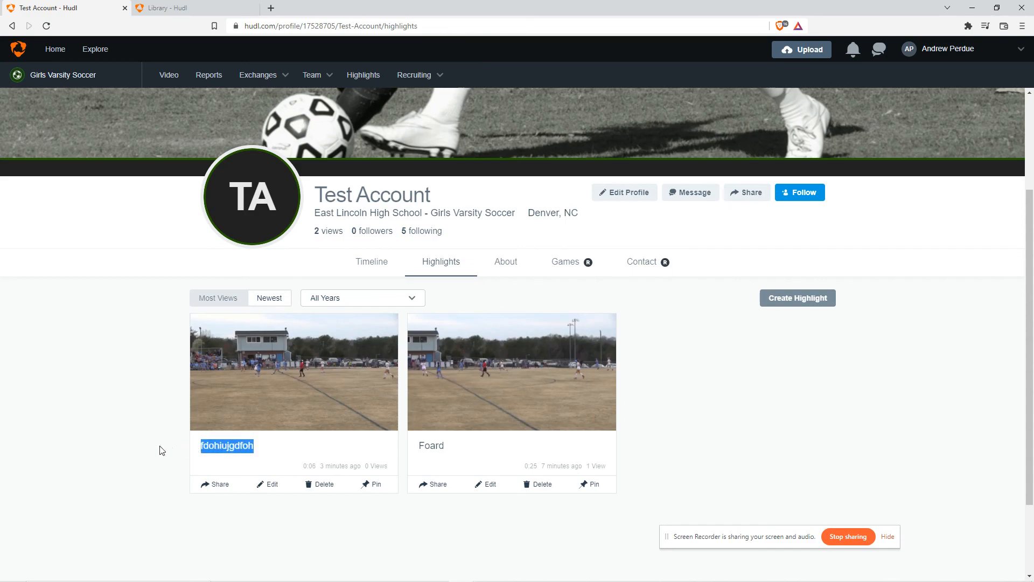
{"action": "scroll", "coordinate": [161, 377], "scroll_direction": "up", "scroll_amount": 3}
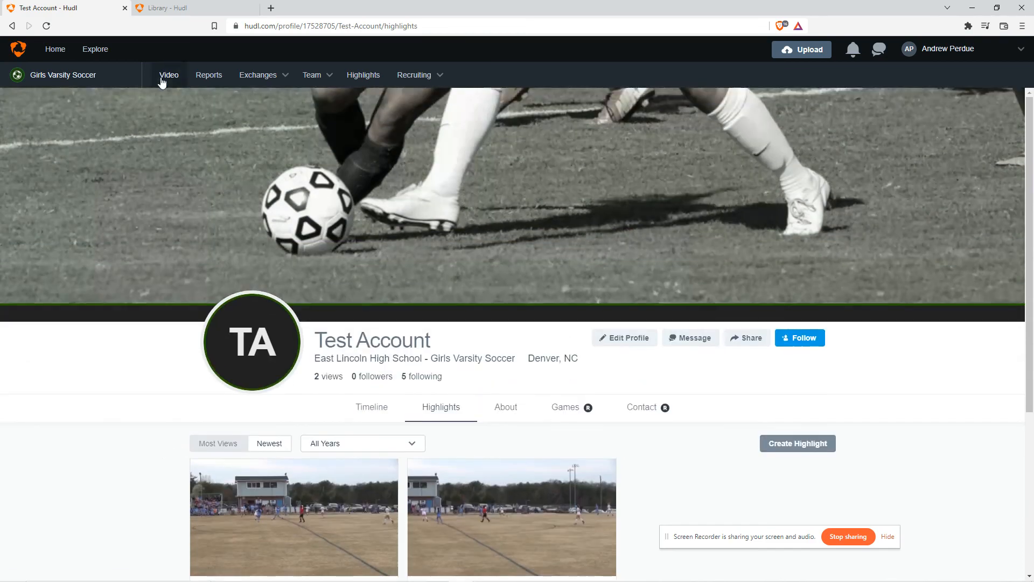
{"action": "left_click", "coordinate": [164, 75]}
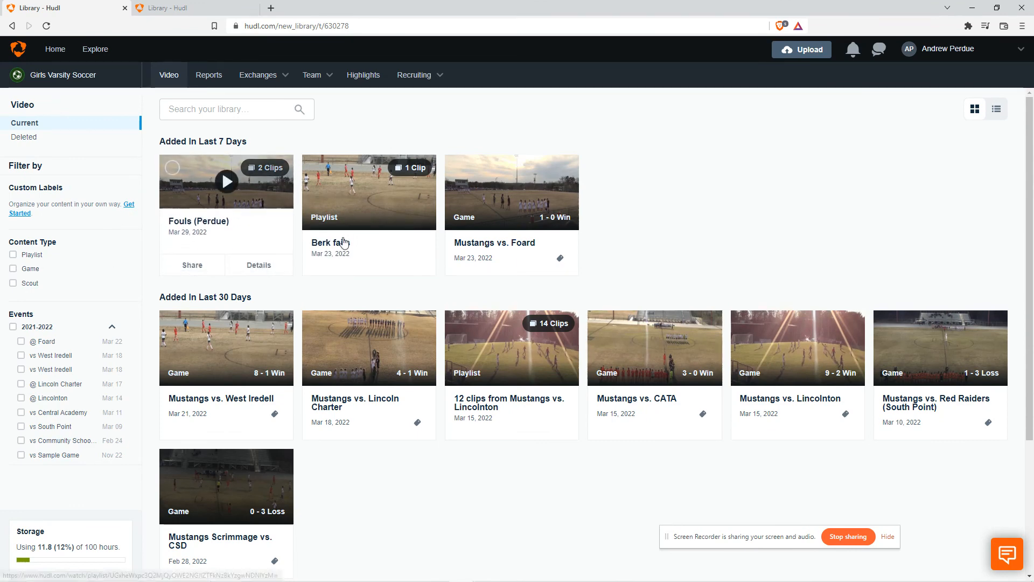
{"action": "left_click", "coordinate": [941, 53]}
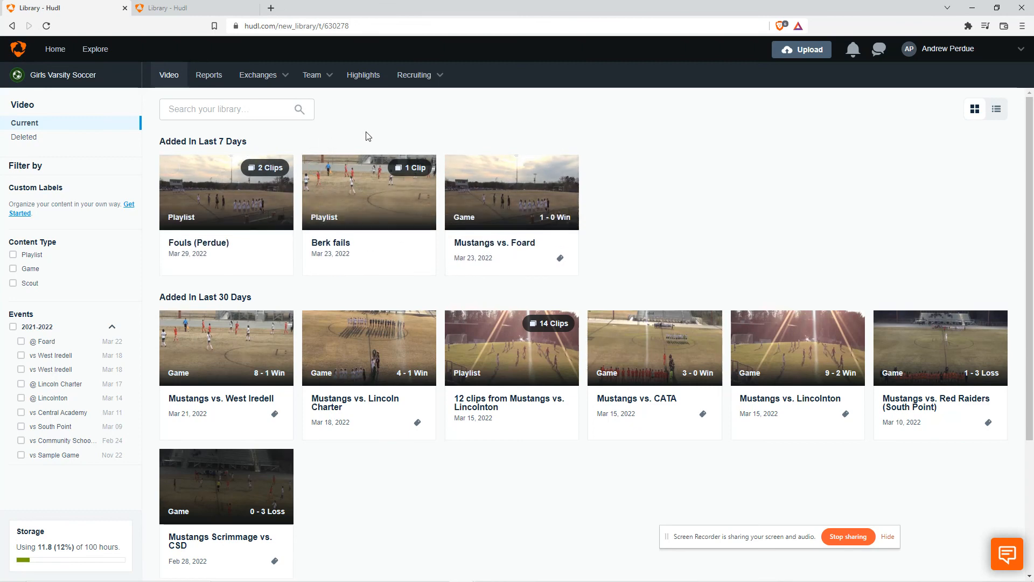
{"action": "left_click", "coordinate": [916, 51]}
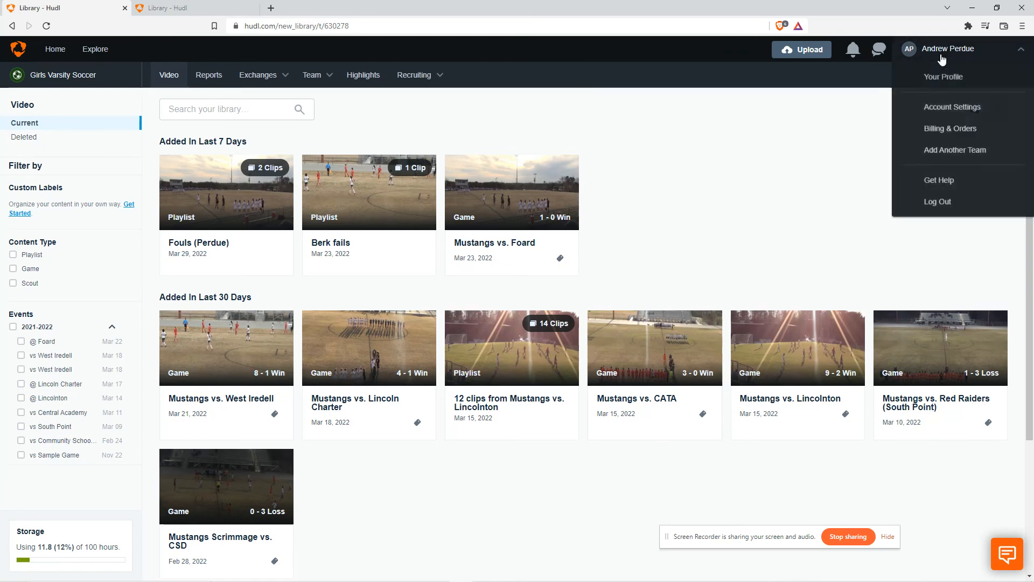
{"action": "mouse_move", "coordinate": [942, 61]}
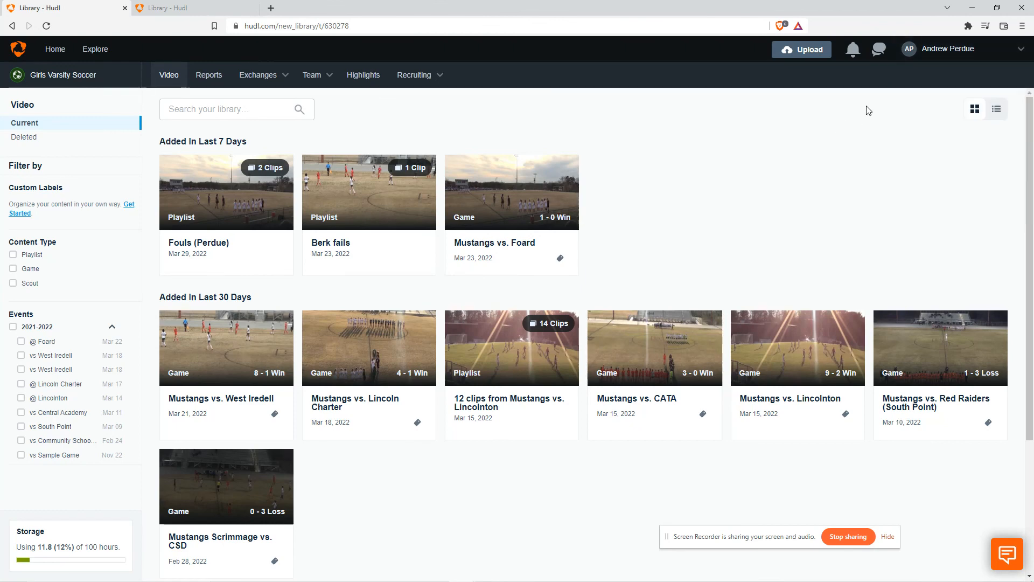